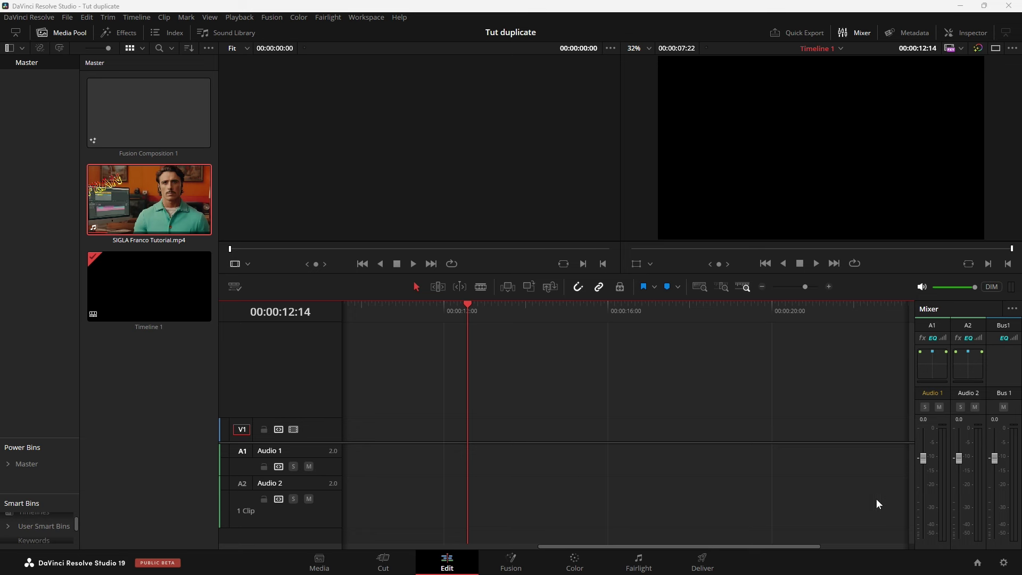
Create Fusion Composition 2, place it on Timeline 1, and open it on the Fusion page.
right_click(145, 381)
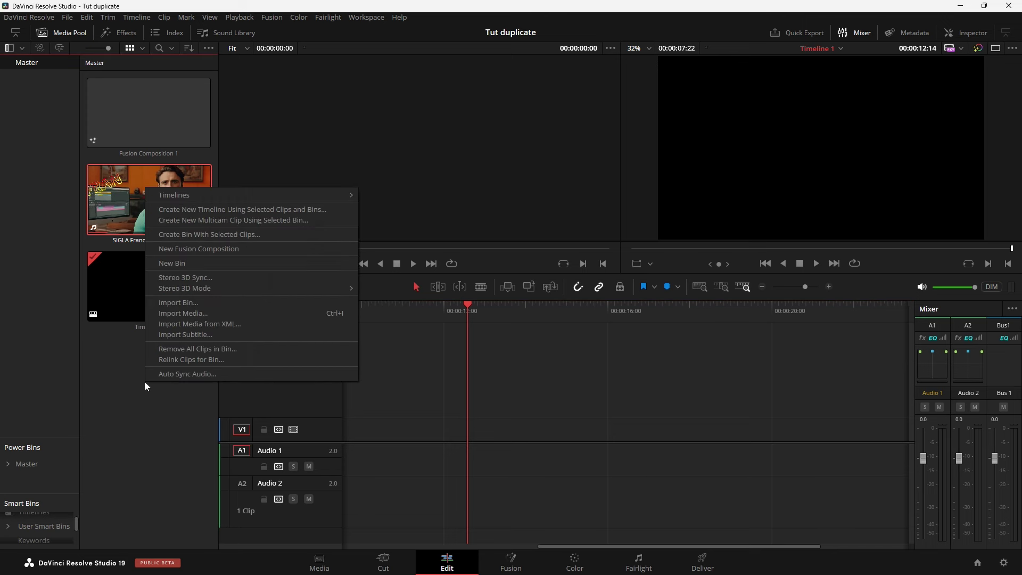
click(225, 255)
click(573, 337)
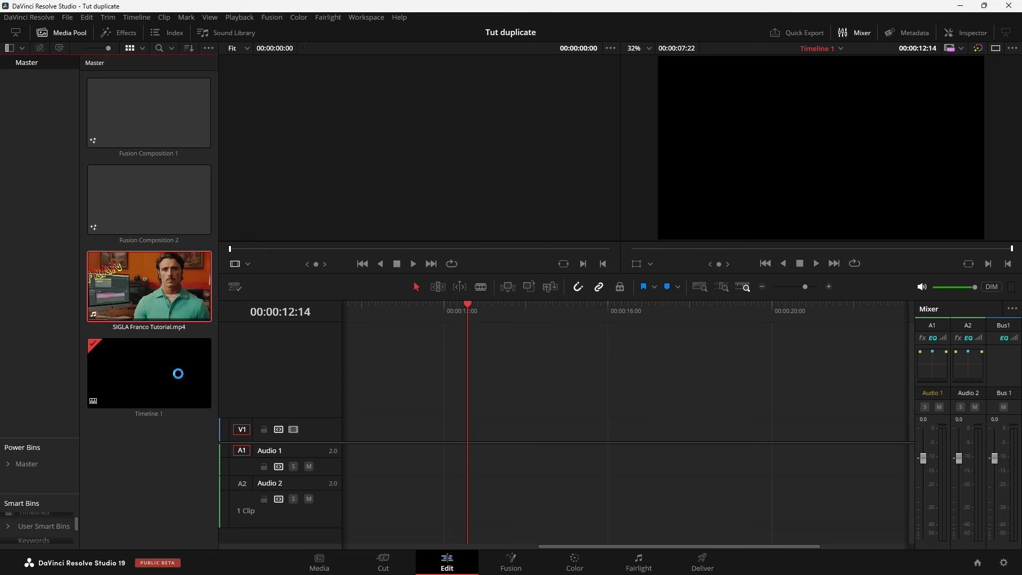
mouse_move(175, 224)
mouse_down()
mouse_move(269, 233)
mouse_move(458, 426)
mouse_up()
key(space)
key(space)
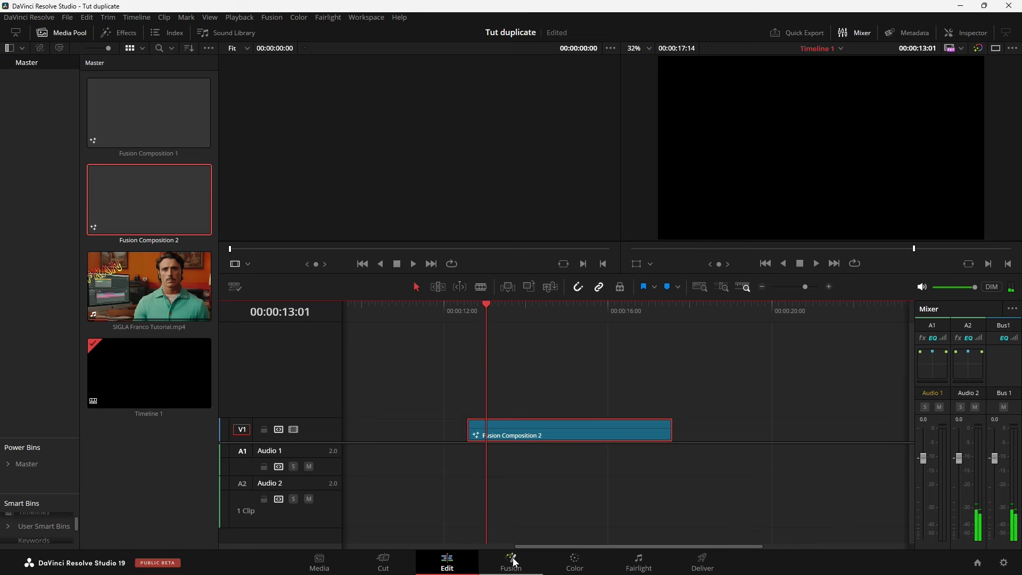
click(511, 561)
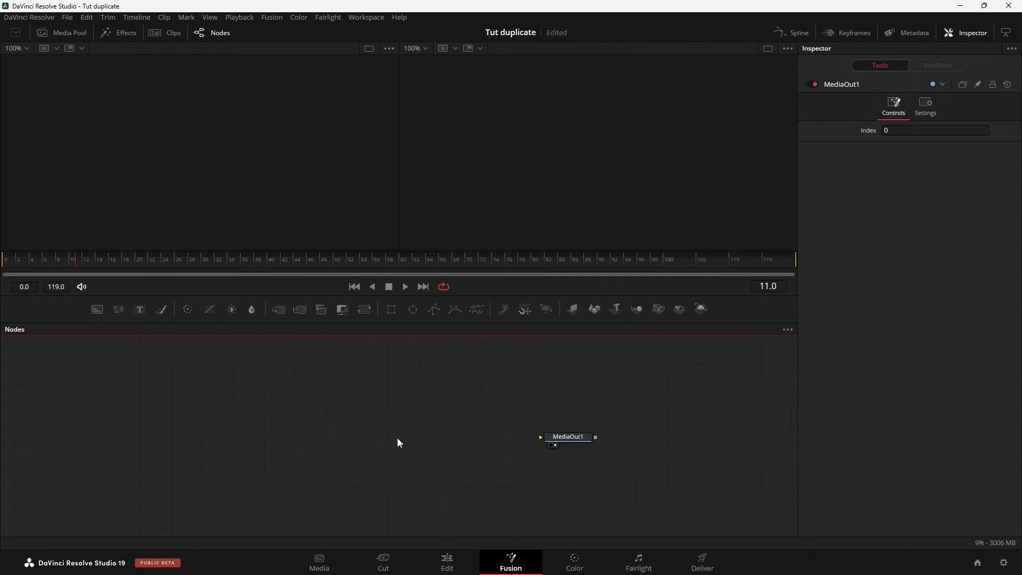
Drag an sStar node from Effects > Tools > Shape into the node graph beside MediaOut1.
click(126, 33)
click(7, 77)
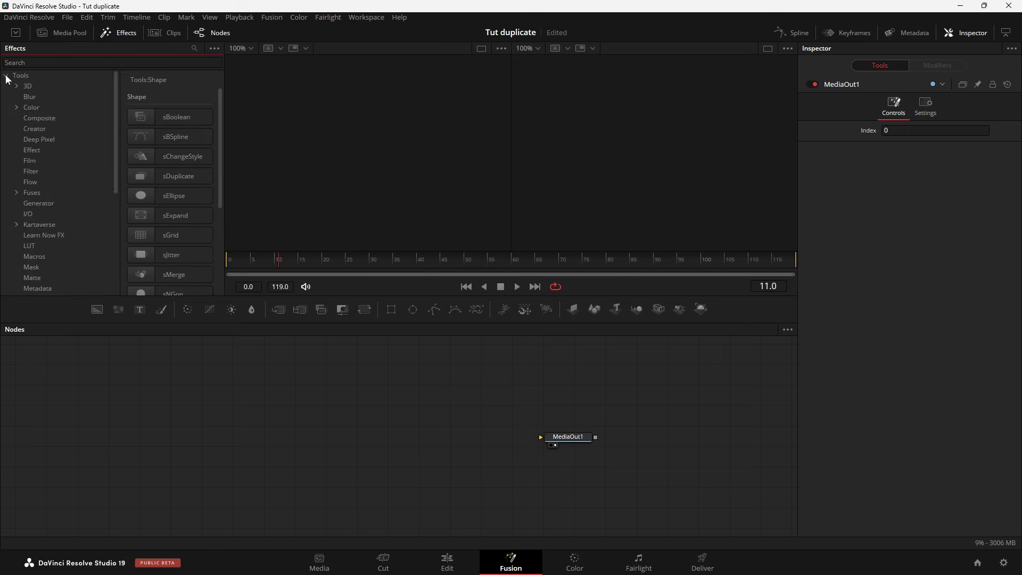
scroll(68, 171, down, 3)
scroll(68, 172, down, 2)
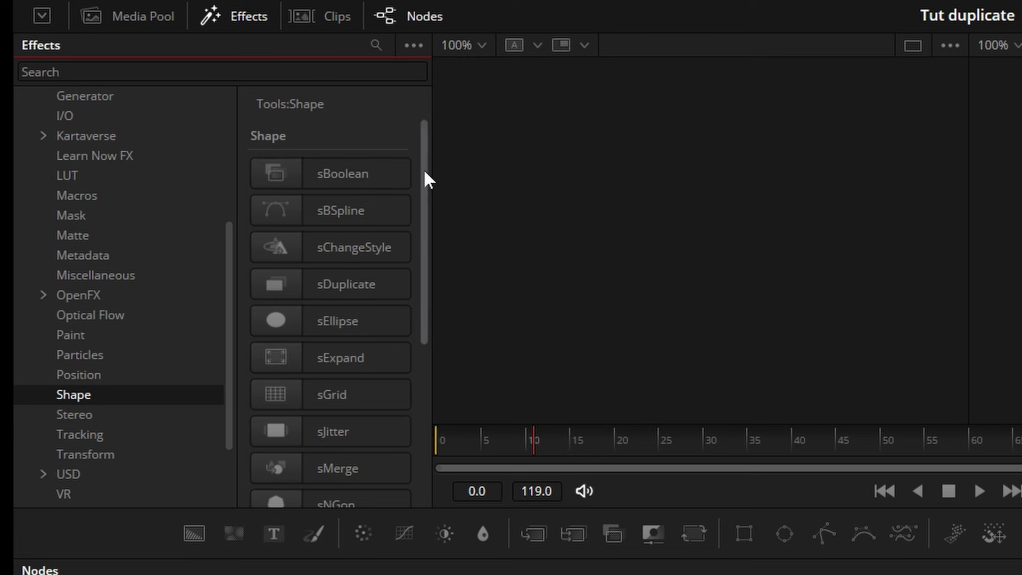
drag(425, 171, 418, 356)
scroll(420, 335, up, 3)
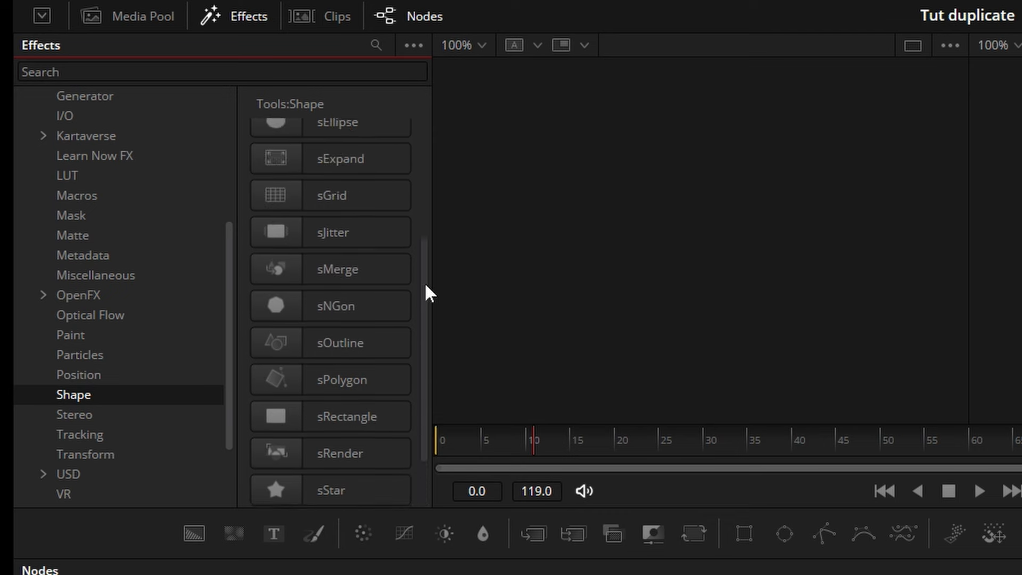
scroll(425, 283, down, 3)
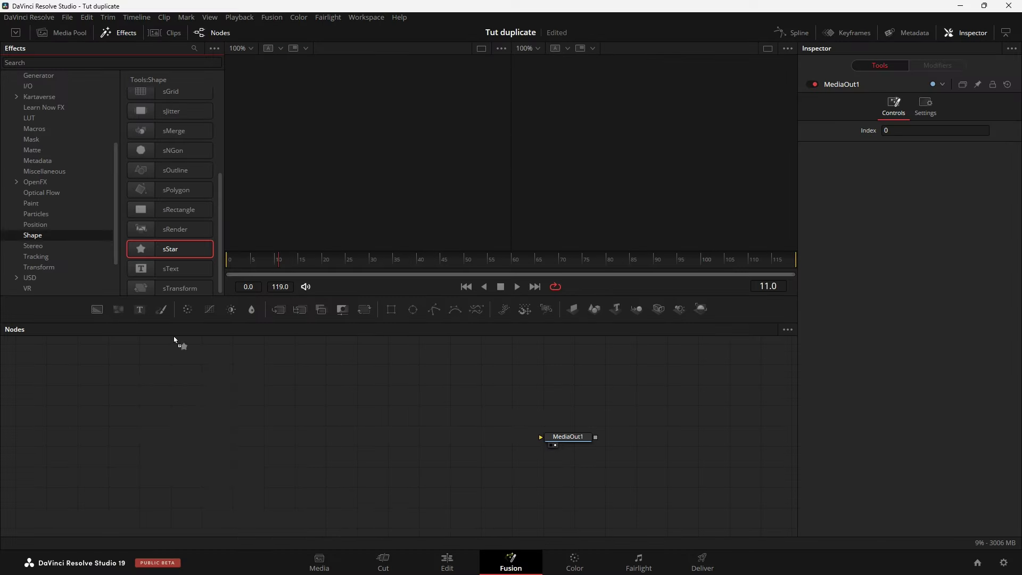
drag(285, 421, 198, 435)
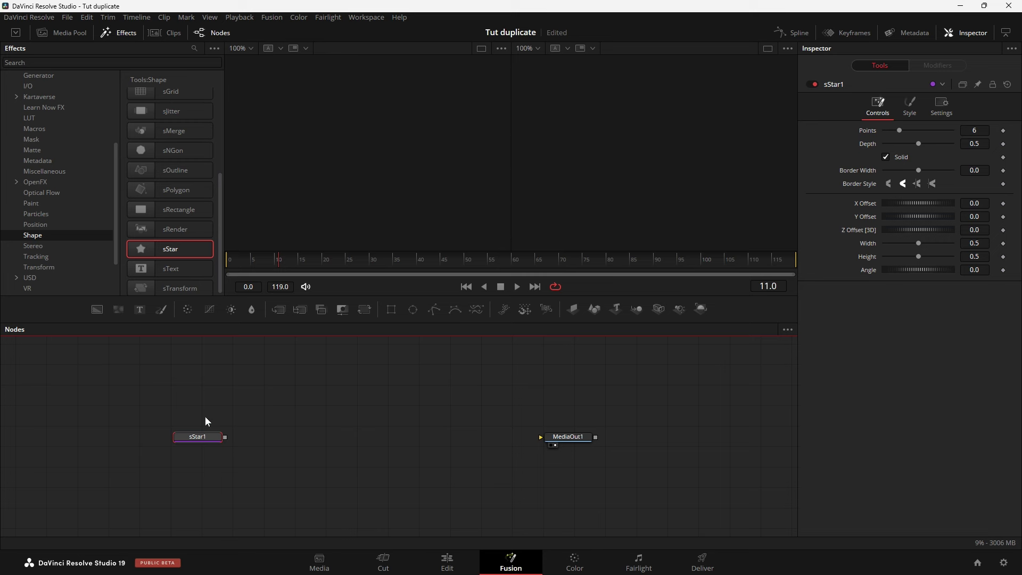
View sStar1 and give it 8 points with a depth of 0.457.
key(1)
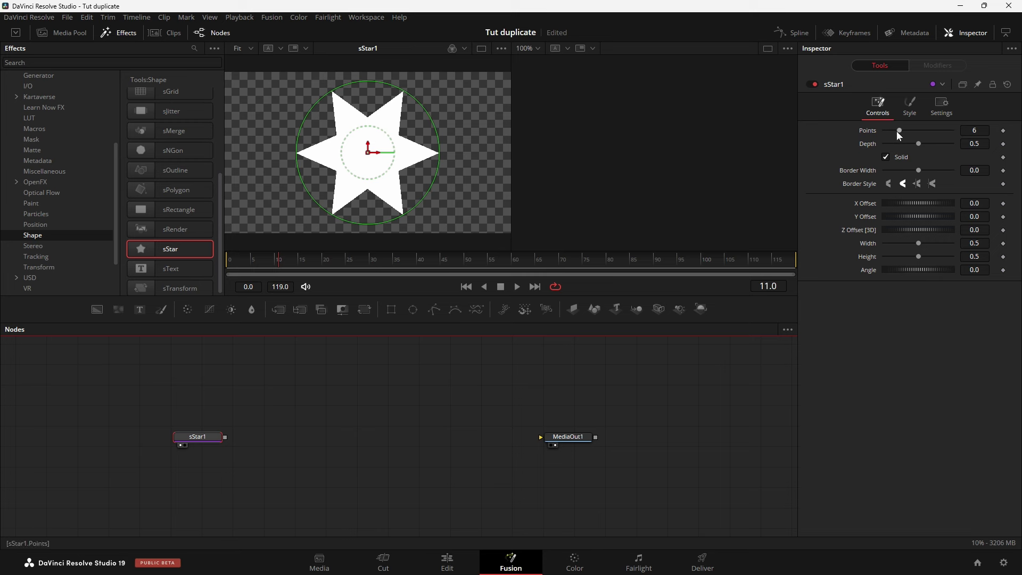
mouse_move(897, 131)
mouse_down()
mouse_move(887, 130)
mouse_move(916, 144)
mouse_up()
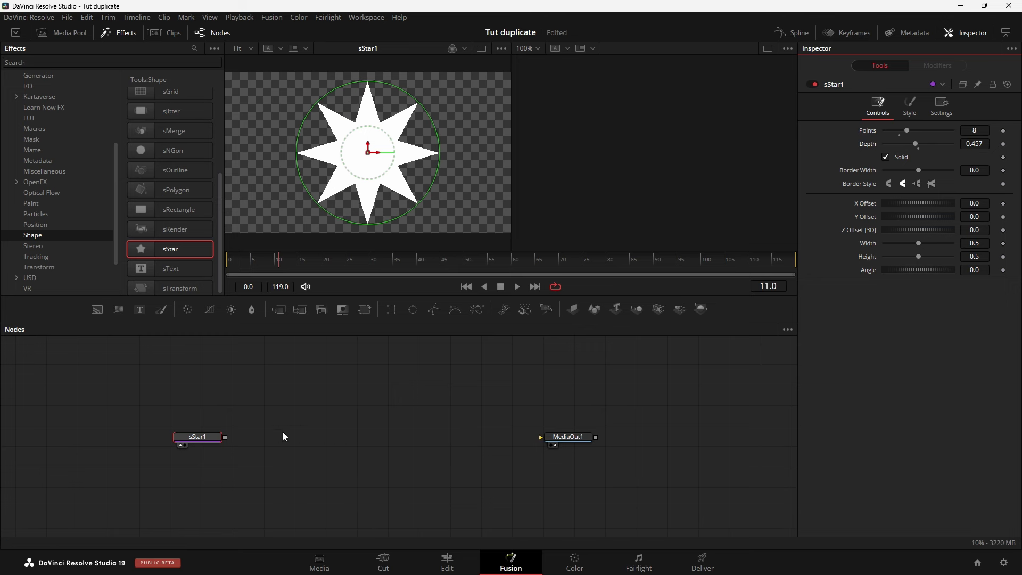
click(208, 437)
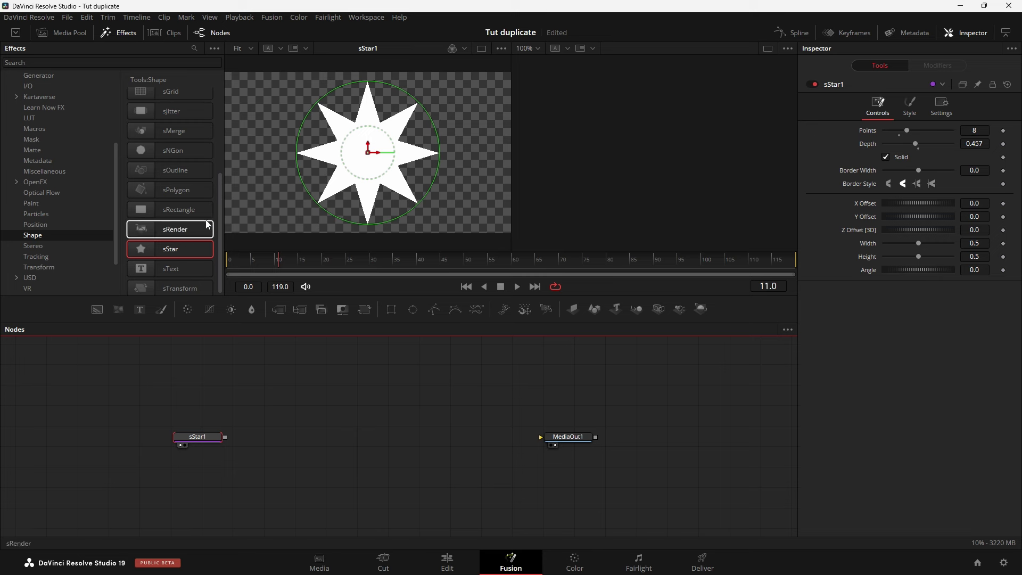
scroll(206, 218, up, 3)
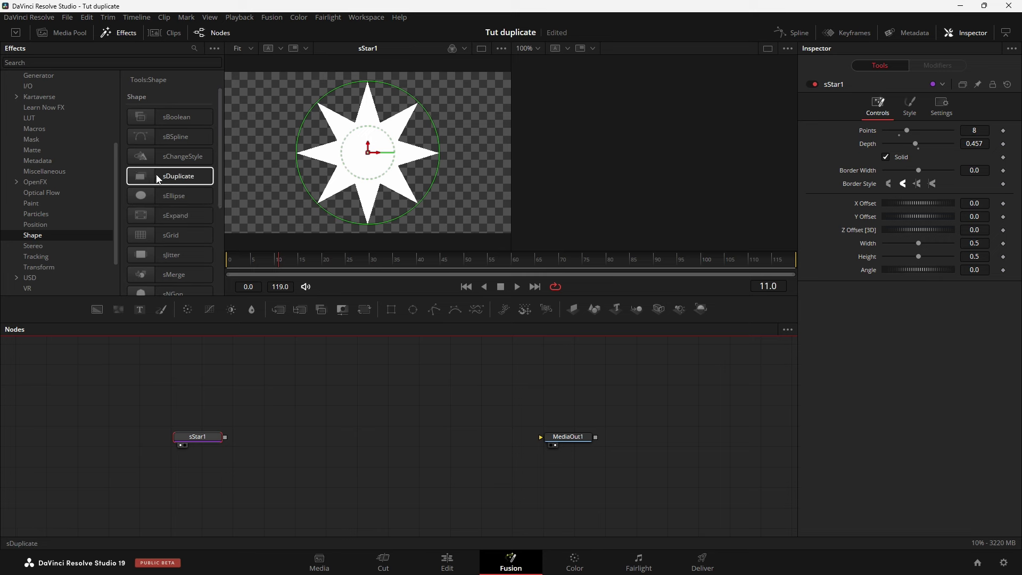
Drop an sDuplicate1 node into the Fusion graph next to the star node.
mouse_move(157, 175)
mouse_down()
mouse_move(336, 400)
mouse_move(329, 433)
mouse_up()
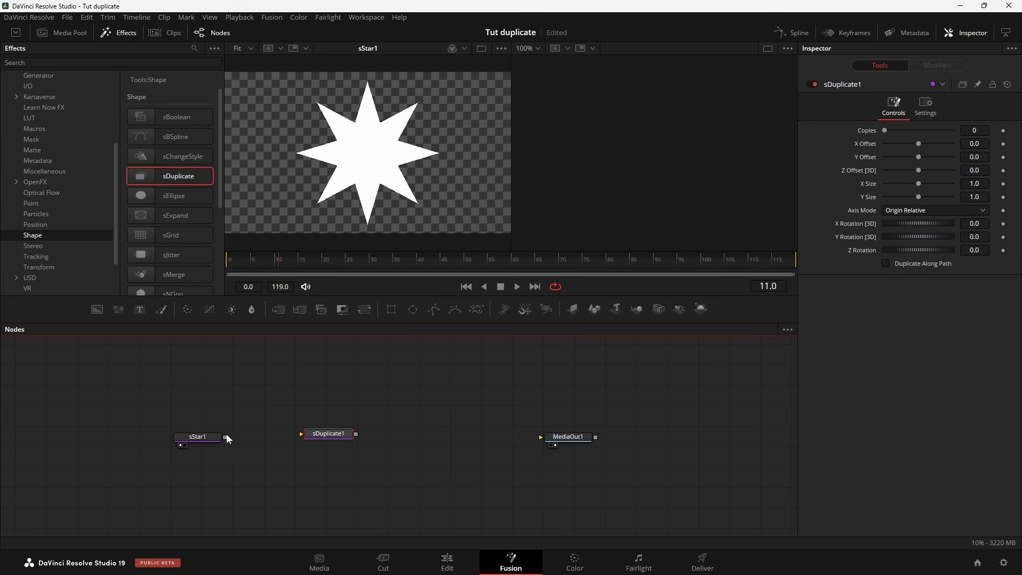
click(195, 438)
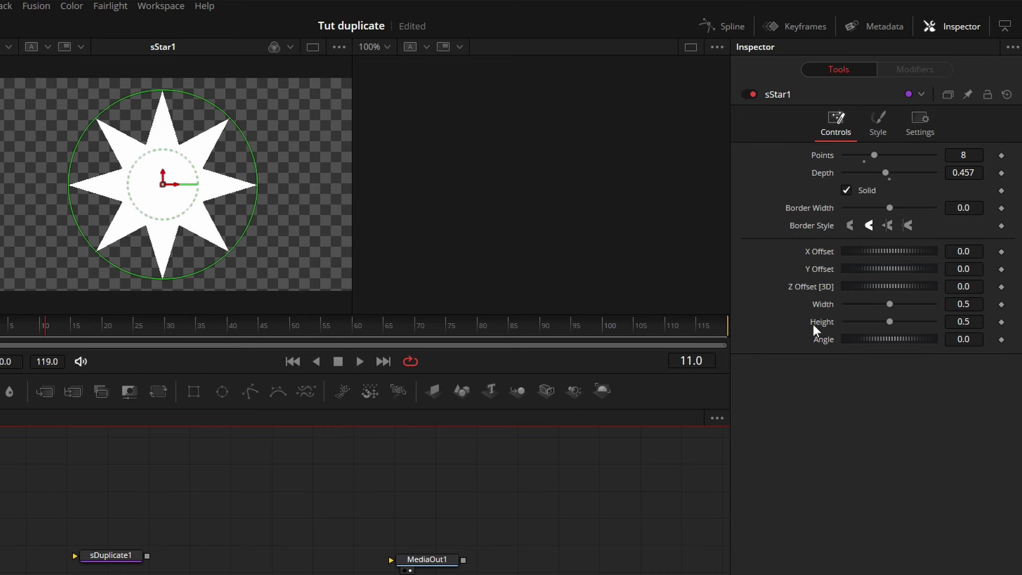
Try out different star widths and heights using the sliders and viewer handles.
mouse_move(888, 304)
mouse_down()
mouse_move(889, 322)
mouse_move(876, 321)
mouse_up()
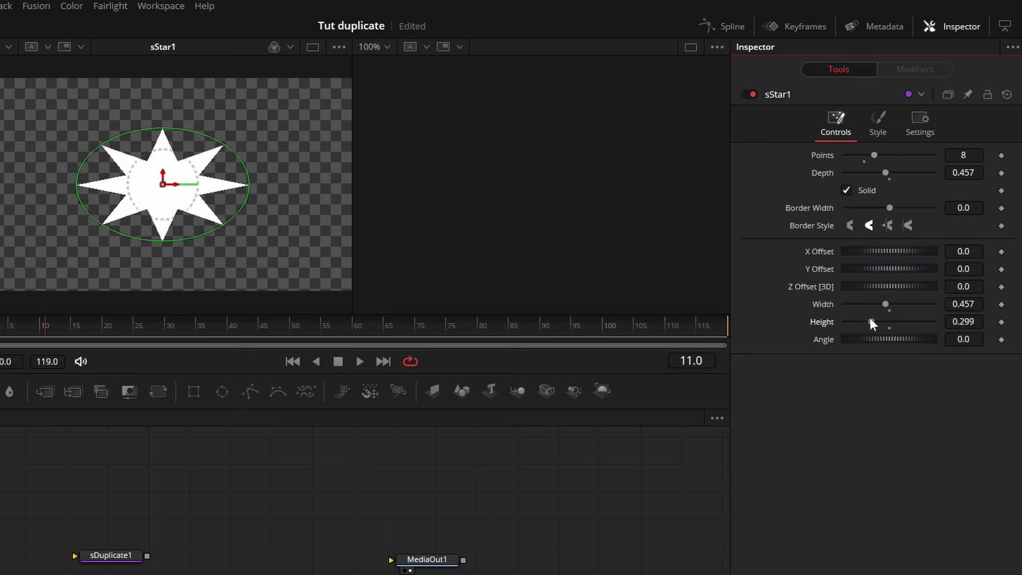
double_click(818, 305)
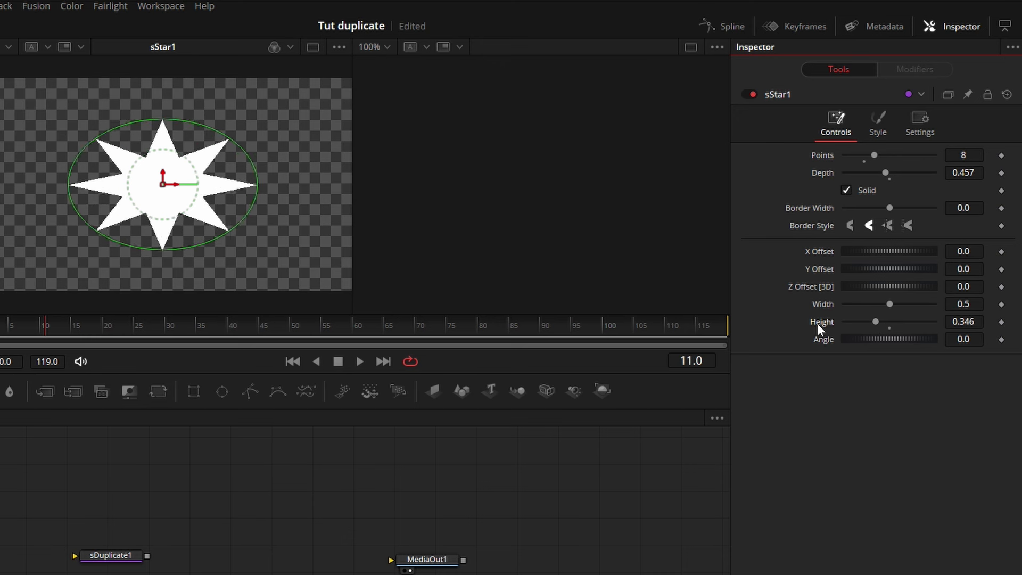
double_click(817, 324)
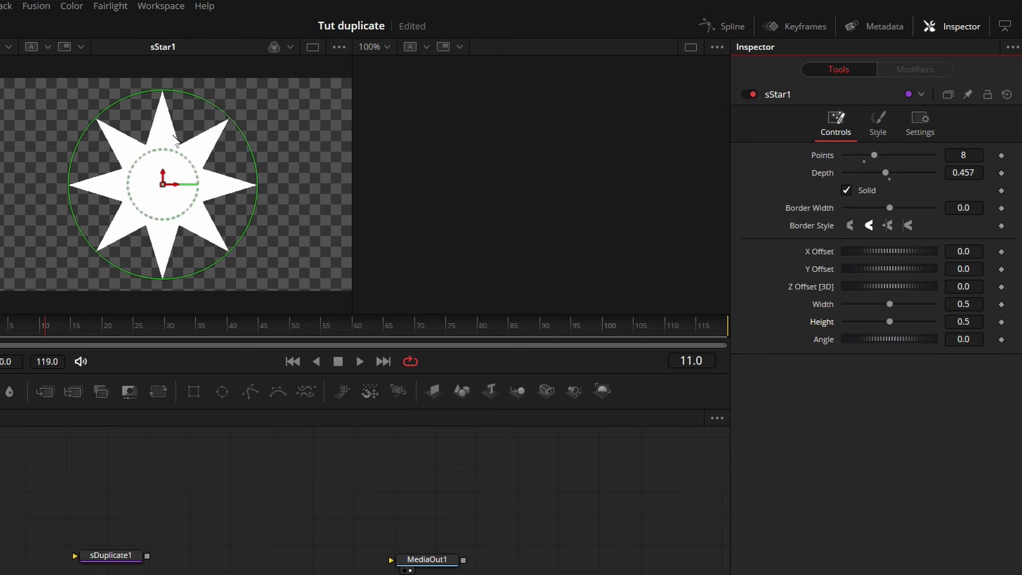
drag(158, 91, 172, 115)
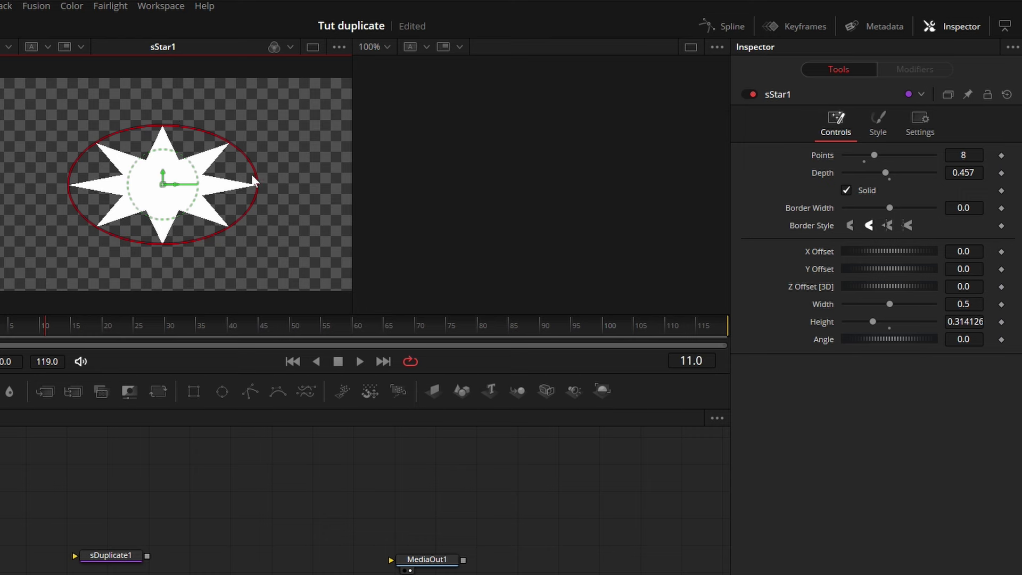
drag(256, 181, 208, 177)
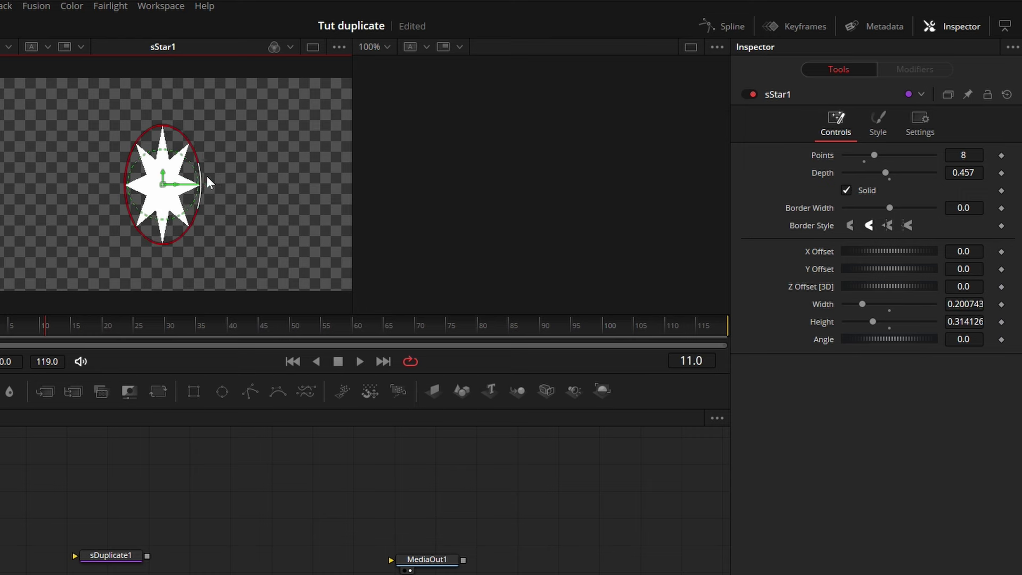
drag(189, 143, 181, 155)
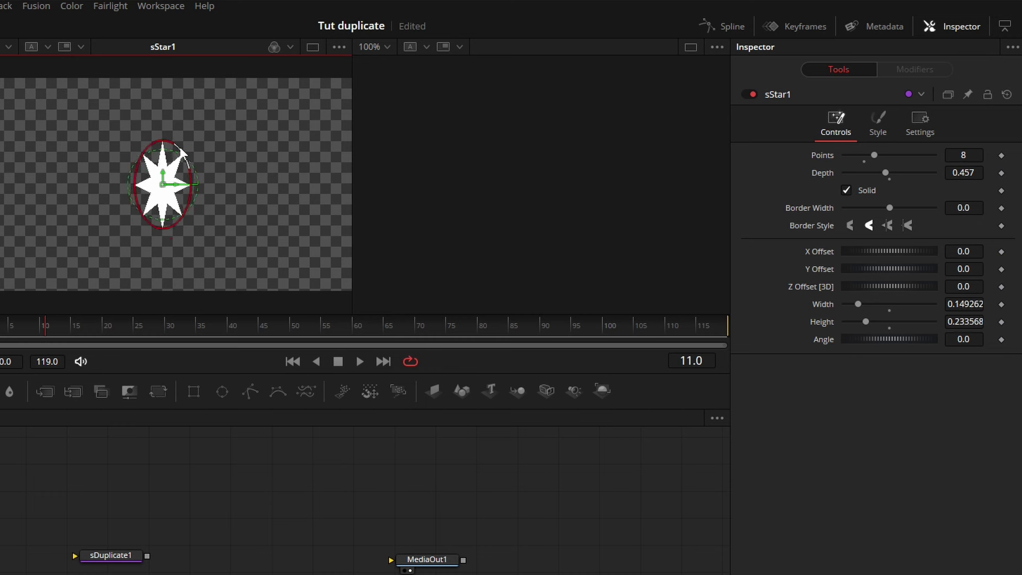
drag(181, 155, 198, 136)
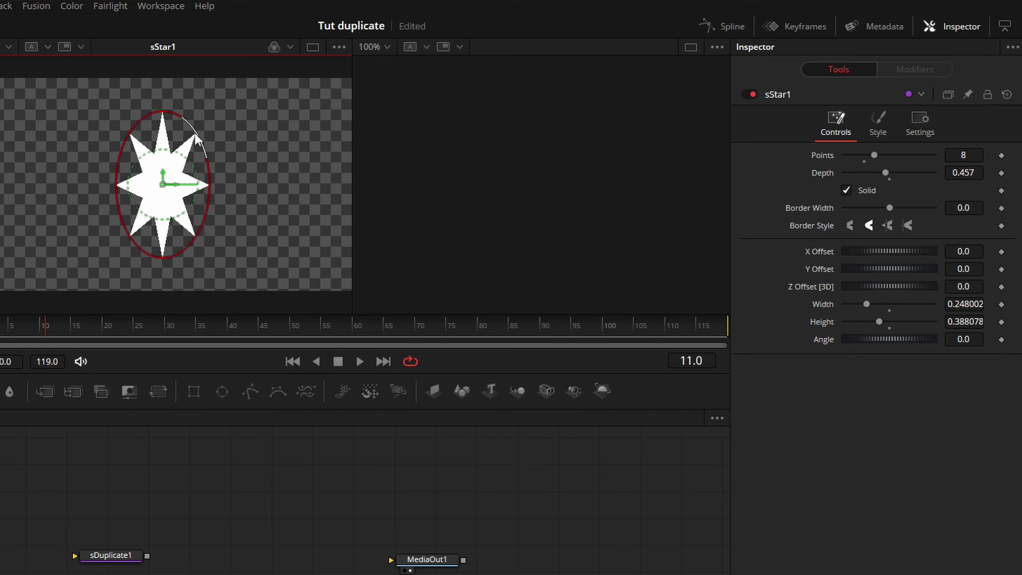
Reset the size and settle the star at Width 0.383 and Height 0.348.
double_click(813, 302)
double_click(816, 318)
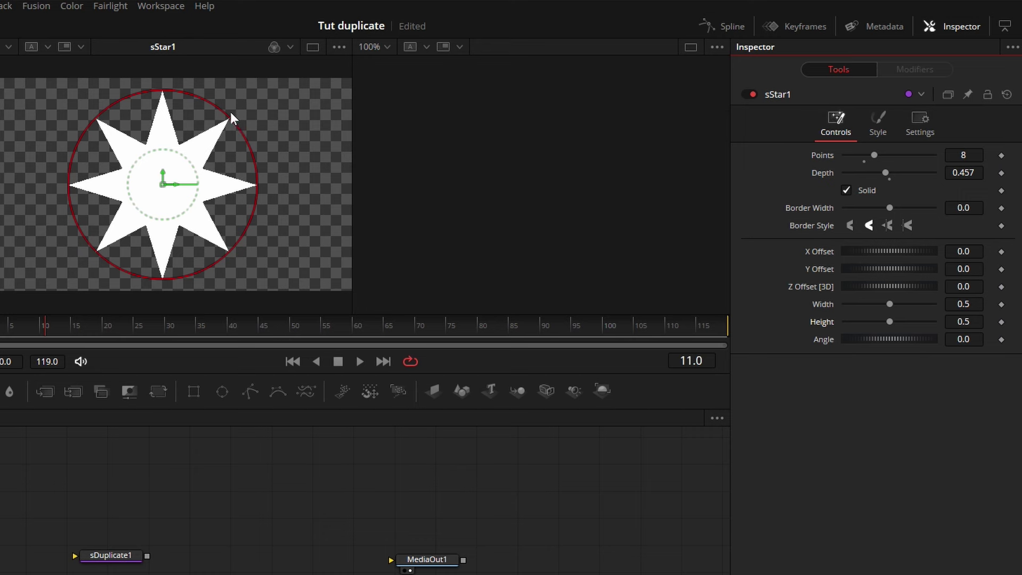
drag(231, 112, 159, 158)
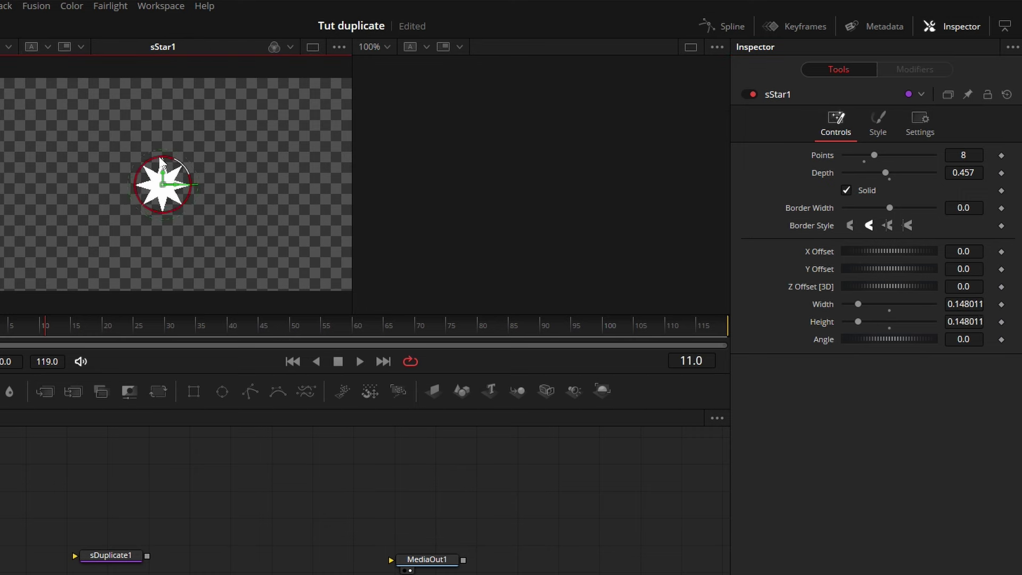
drag(158, 156, 210, 137)
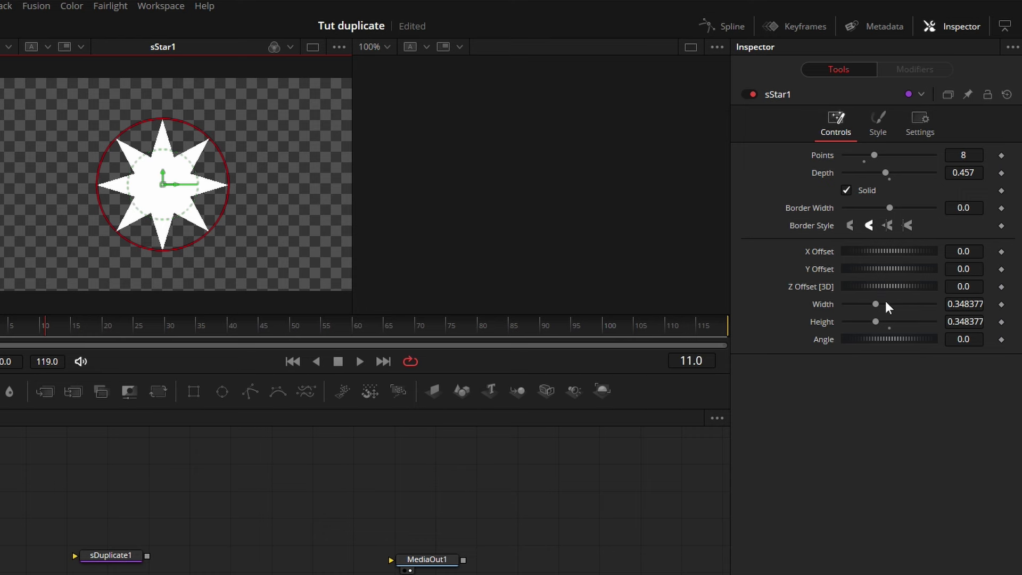
mouse_move(879, 308)
mouse_down()
mouse_move(866, 304)
mouse_move(912, 304)
mouse_up()
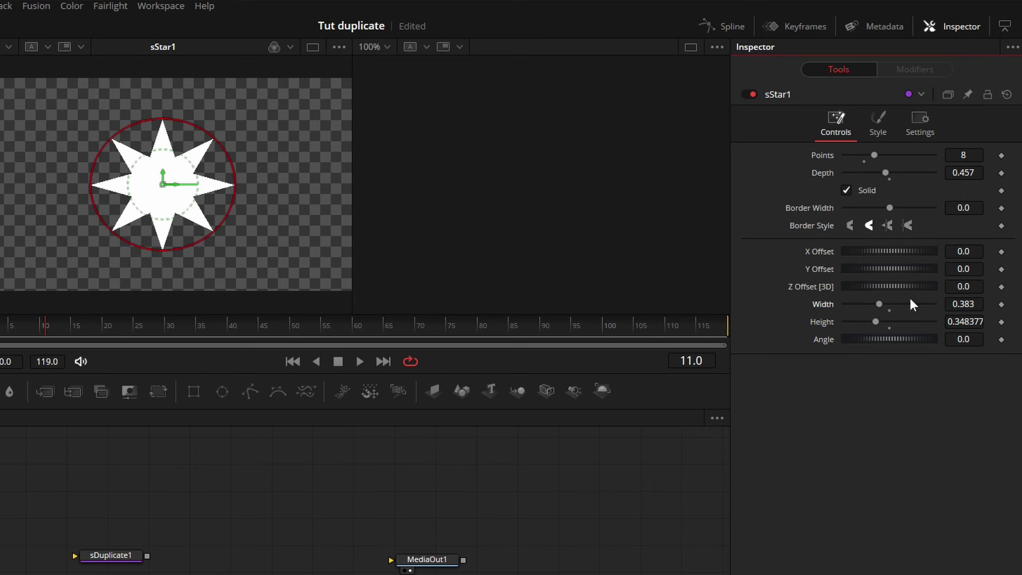
Link the star's Height to its Width by expression and set Width to 0.11.
right_click(821, 322)
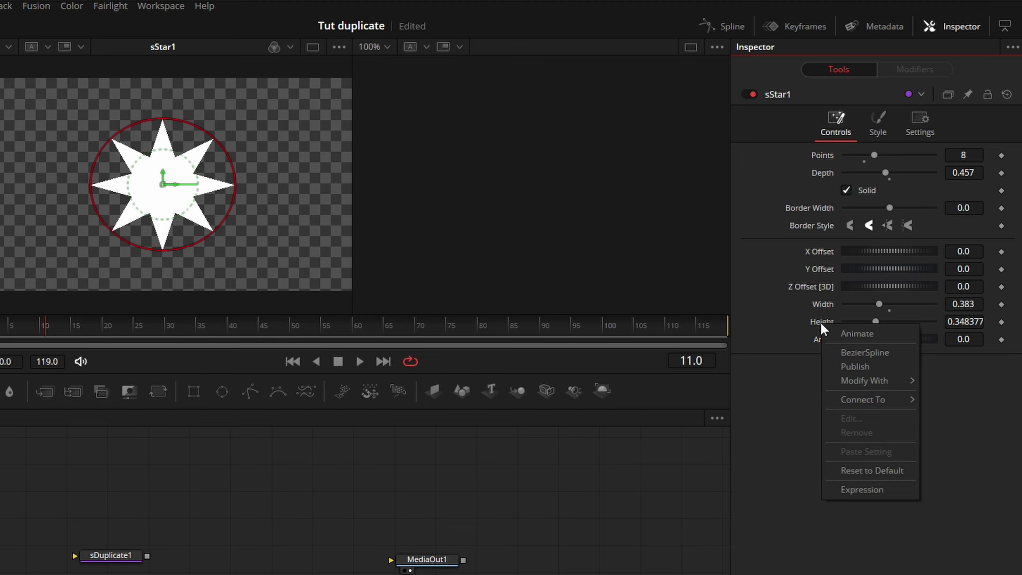
click(861, 490)
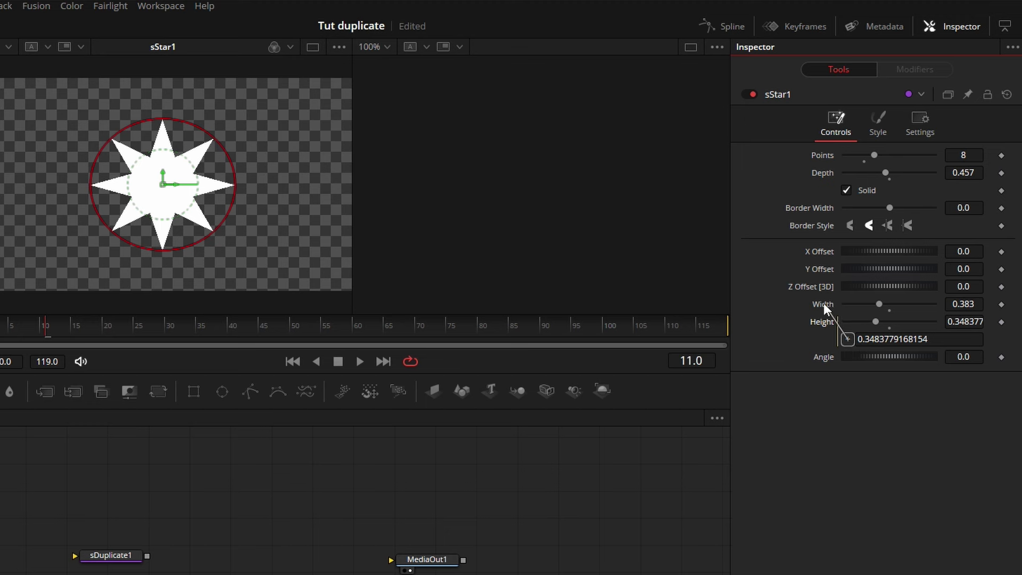
drag(823, 303, 823, 304)
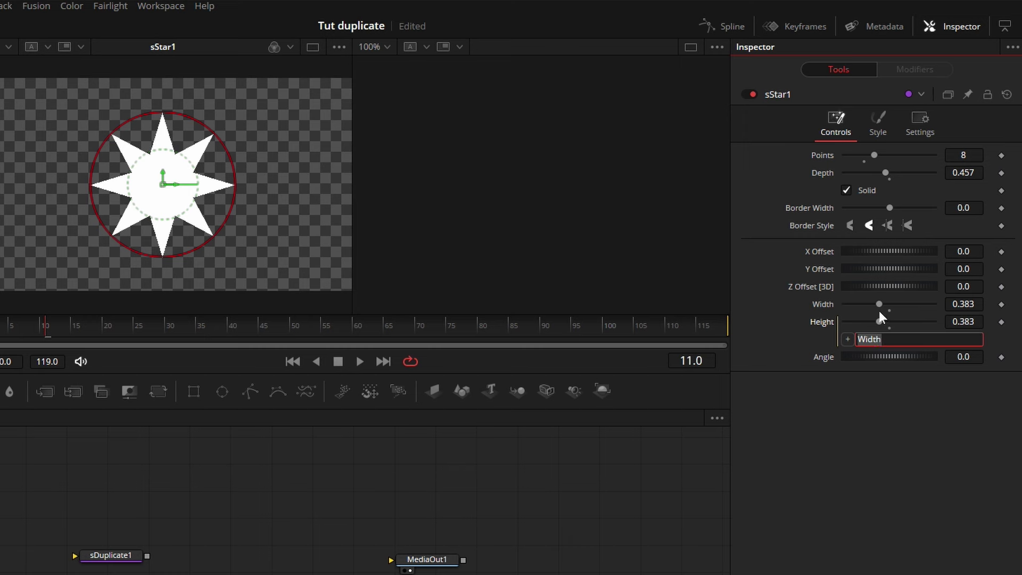
drag(880, 304, 849, 305)
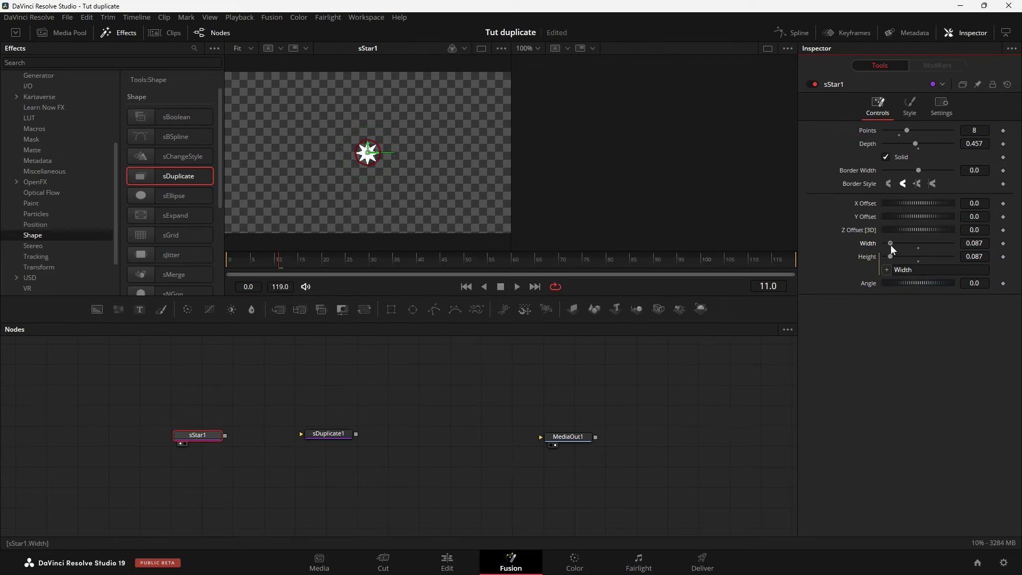
drag(849, 305, 855, 305)
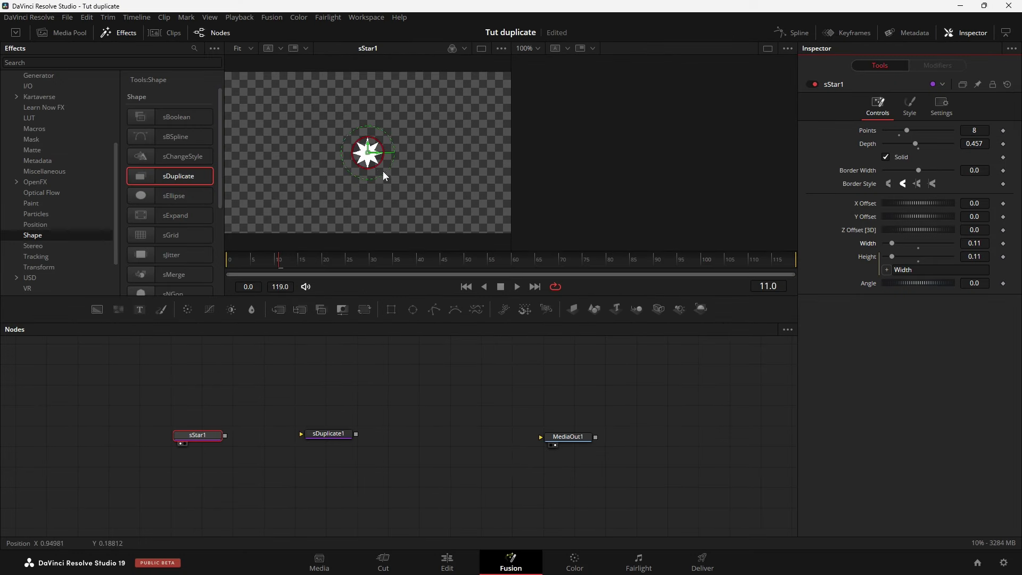
Shift the star to X Offset -0.406 and connect sStar1 into sDuplicate1.
drag(913, 202, 894, 205)
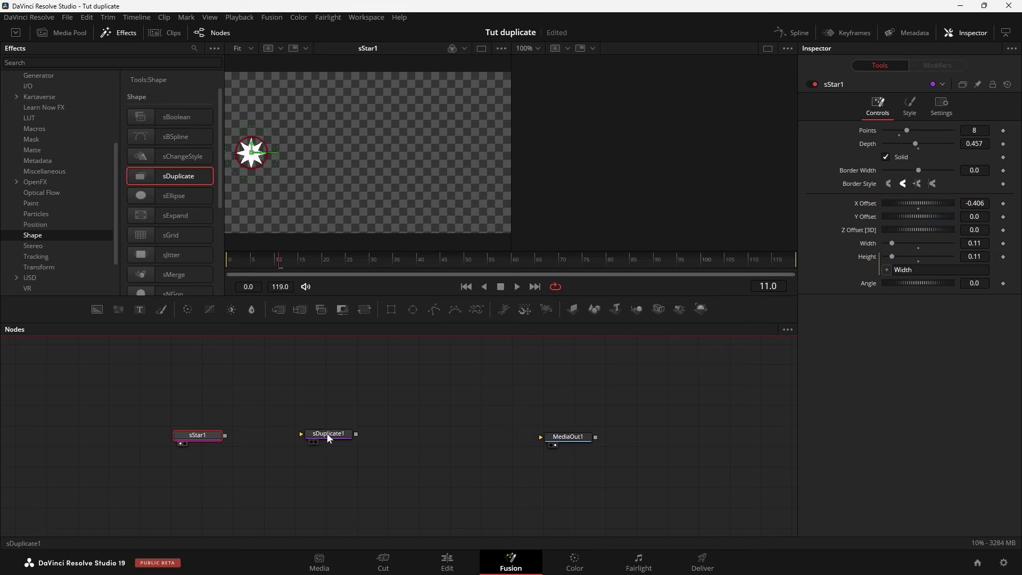
mouse_move(224, 435)
mouse_down()
mouse_move(252, 413)
mouse_move(239, 423)
mouse_up()
drag(252, 420, 312, 433)
click(318, 436)
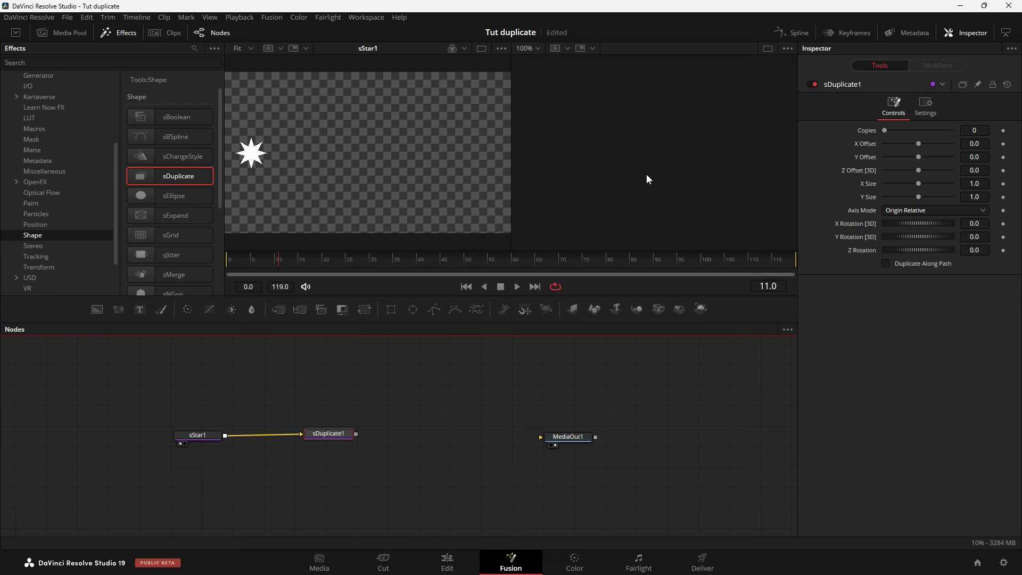
Show sDuplicate1 in an enlarged second viewer and save the project.
key(2)
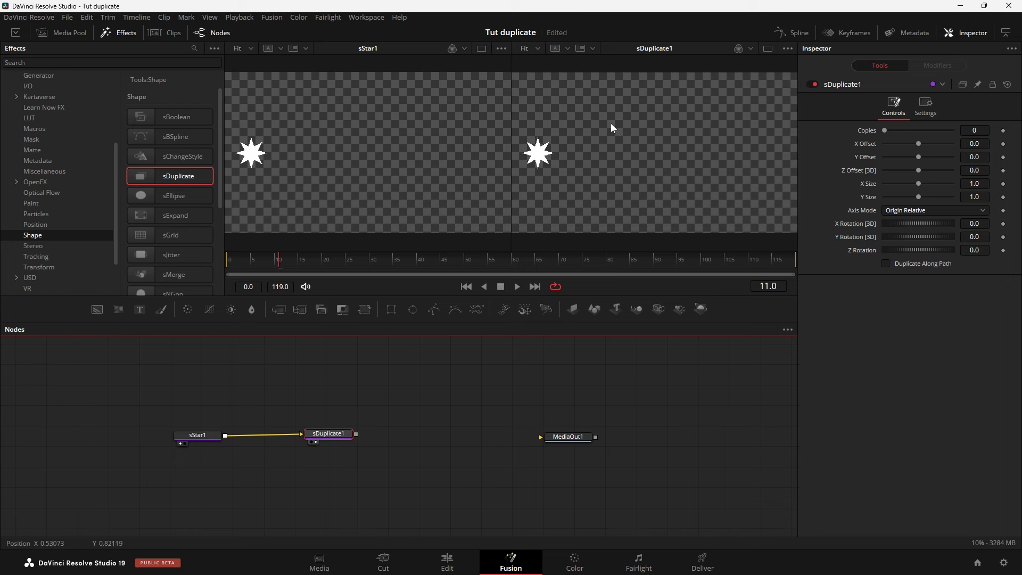
drag(511, 171, 429, 176)
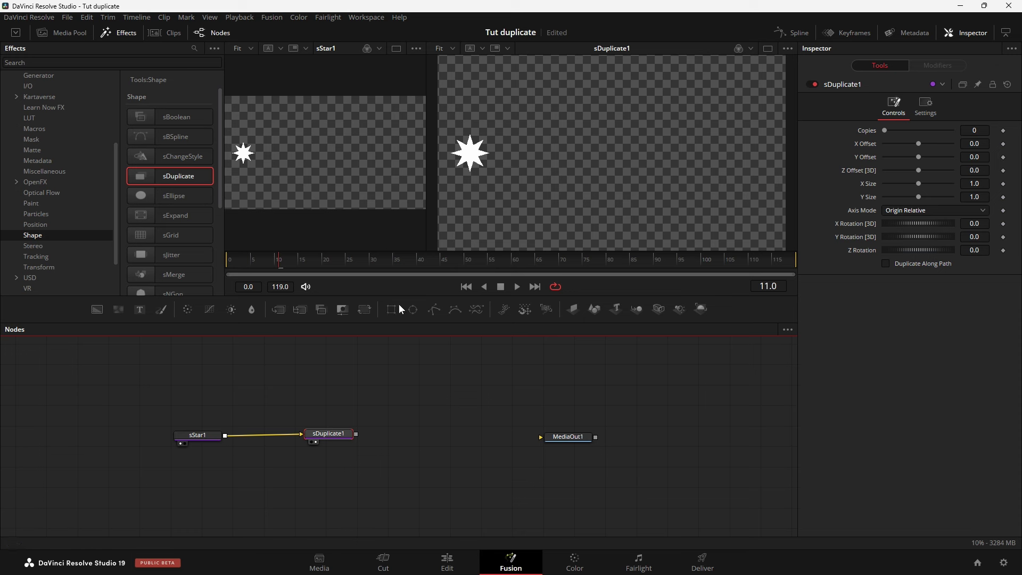
click(885, 130)
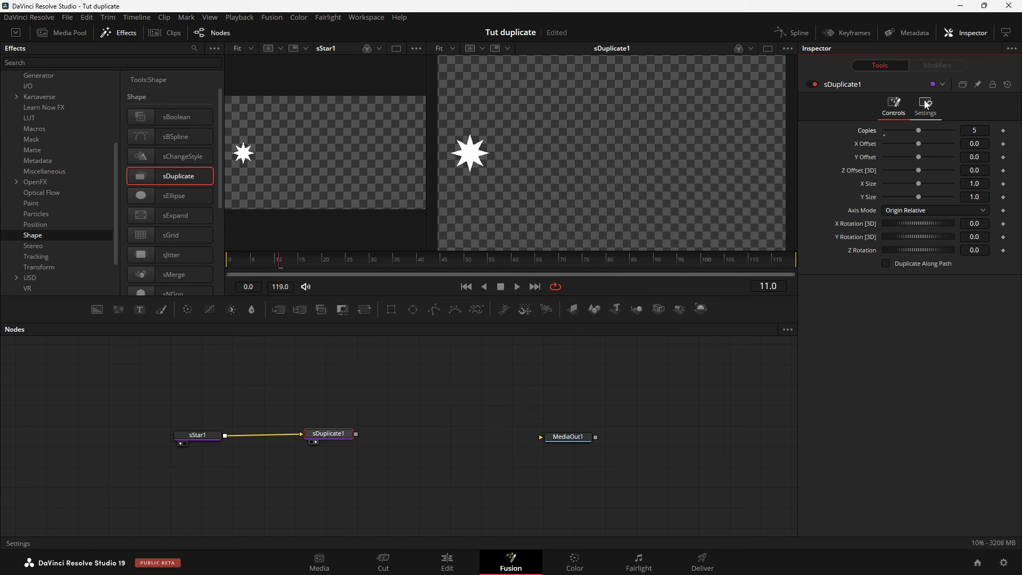
key(ctrl+s)
Lay the five copies out in a horizontal row with X Offset 0.148 and Z Offset -0.11.
drag(919, 144, 983, 144)
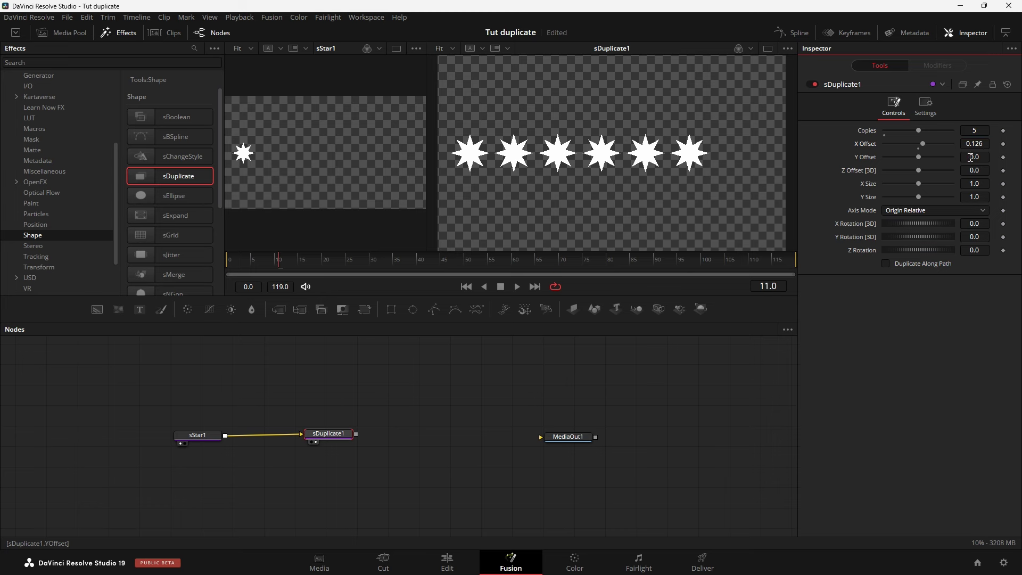
drag(979, 157, 967, 158)
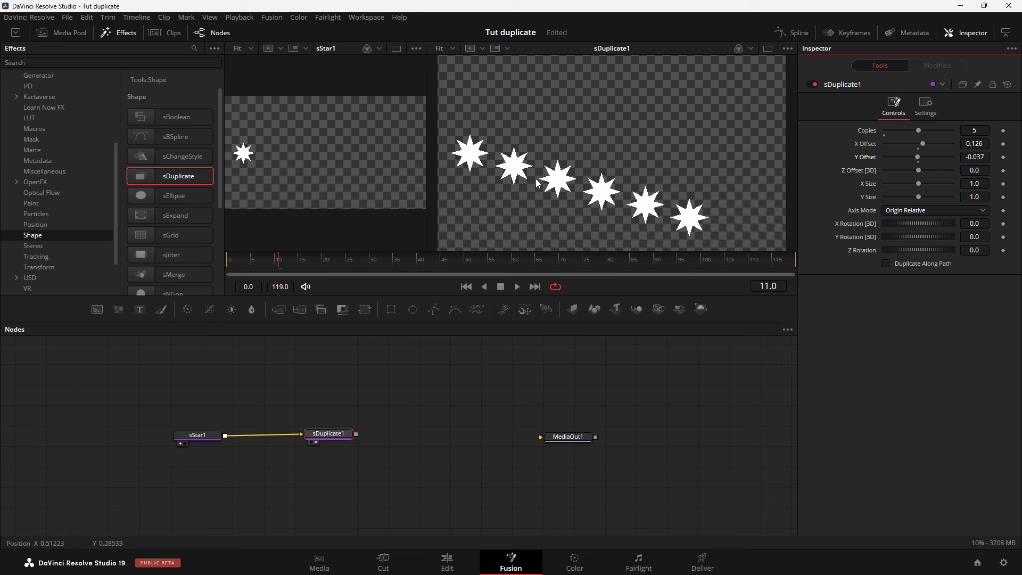
double_click(864, 145)
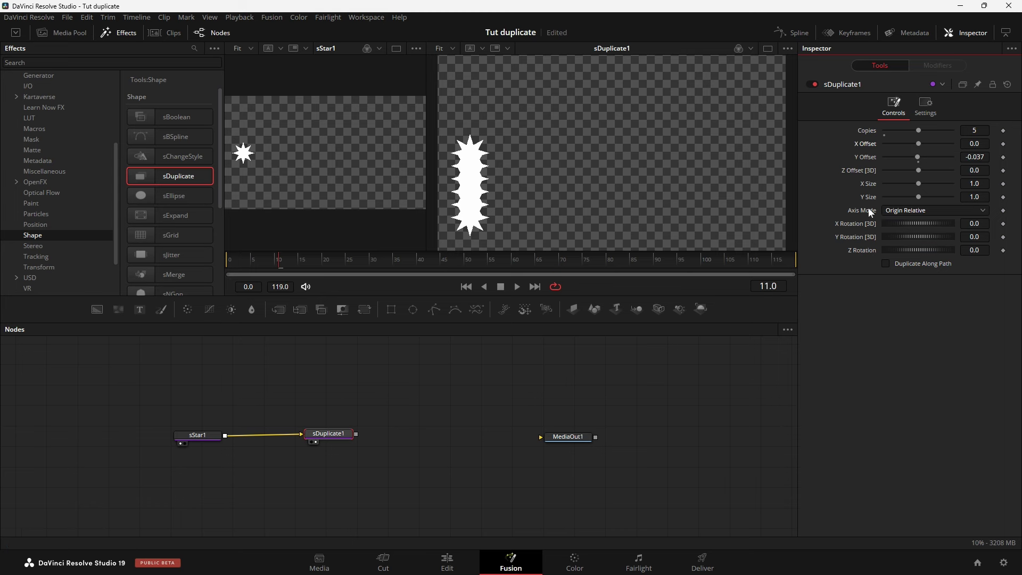
mouse_move(969, 157)
mouse_down()
mouse_move(985, 157)
mouse_move(966, 157)
mouse_up()
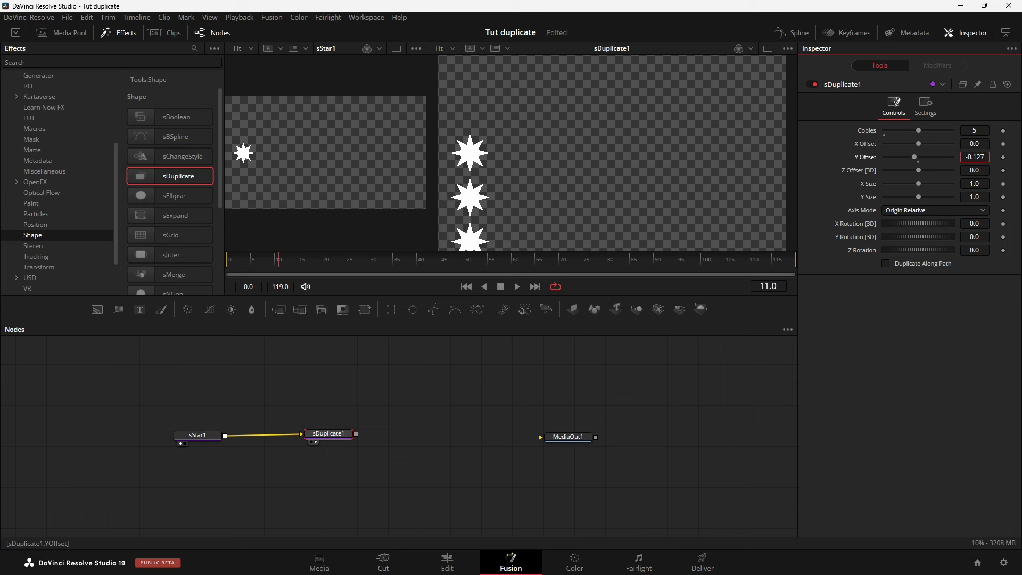
double_click(867, 158)
drag(964, 144, 978, 143)
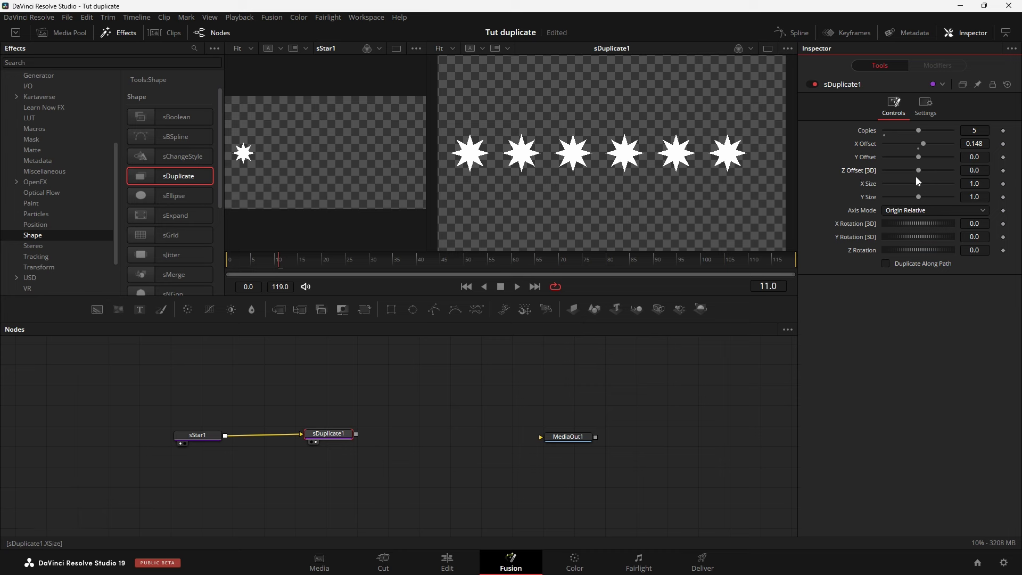
drag(918, 170, 930, 172)
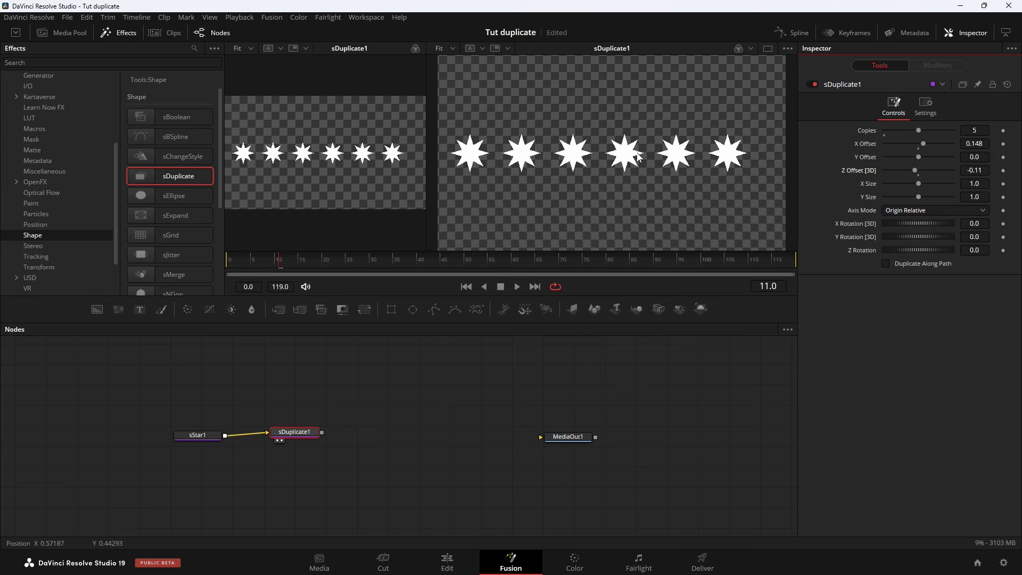
drag(303, 433, 298, 436)
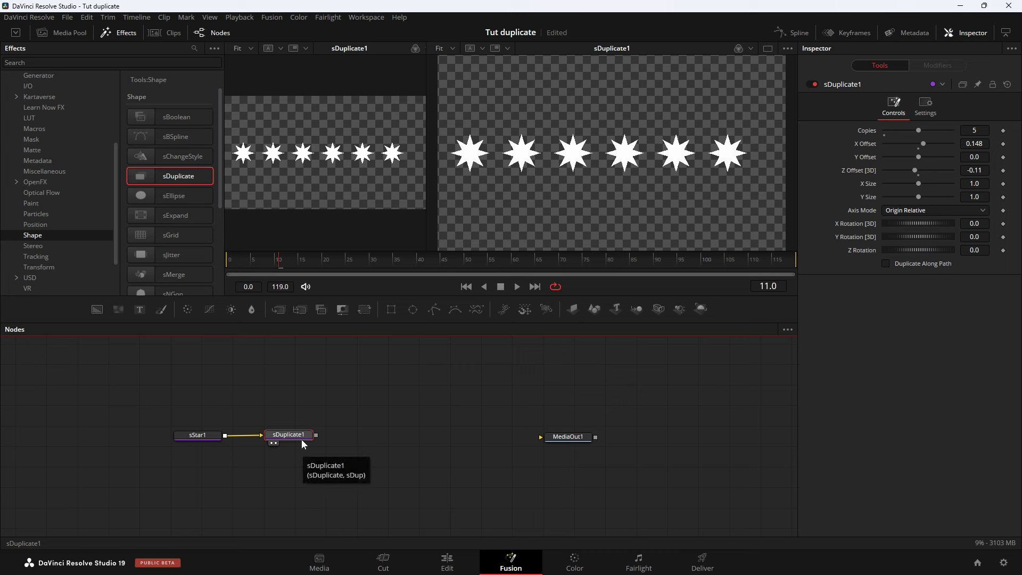
Insert an Extrude3D node after sDuplicate1 and view it in 3D.
key(shift+space)
text(extr)
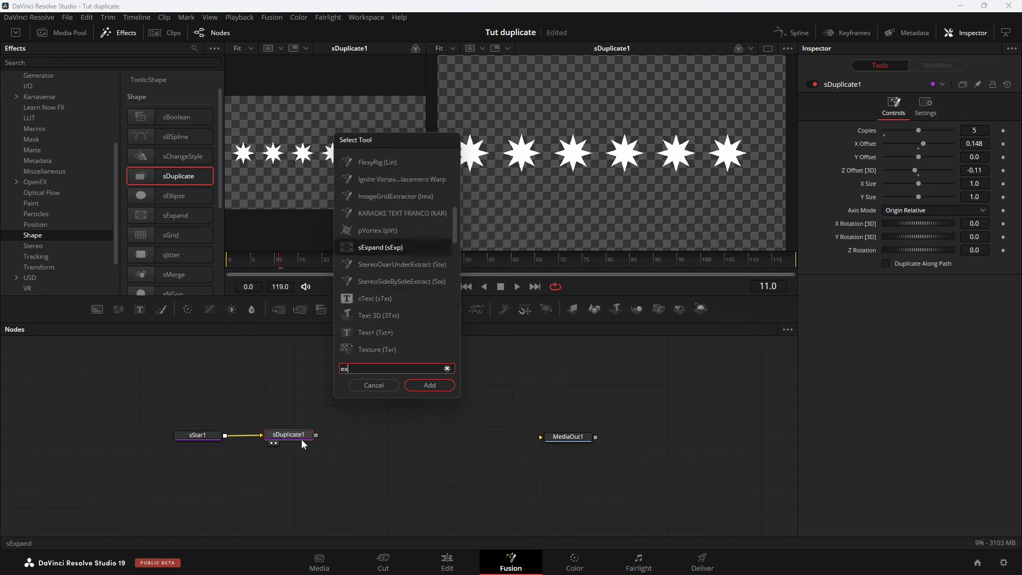
key(Return)
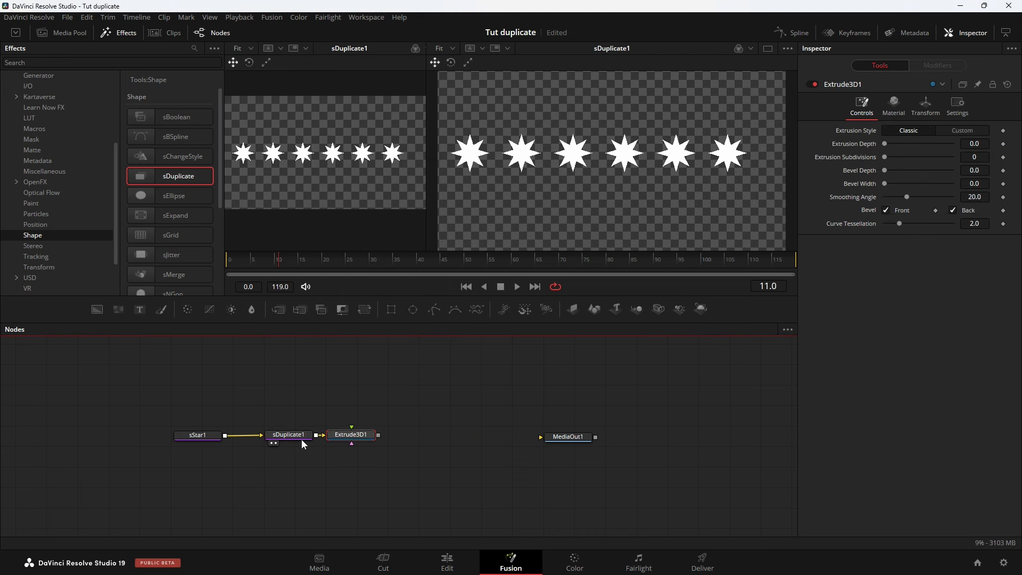
drag(370, 441, 373, 440)
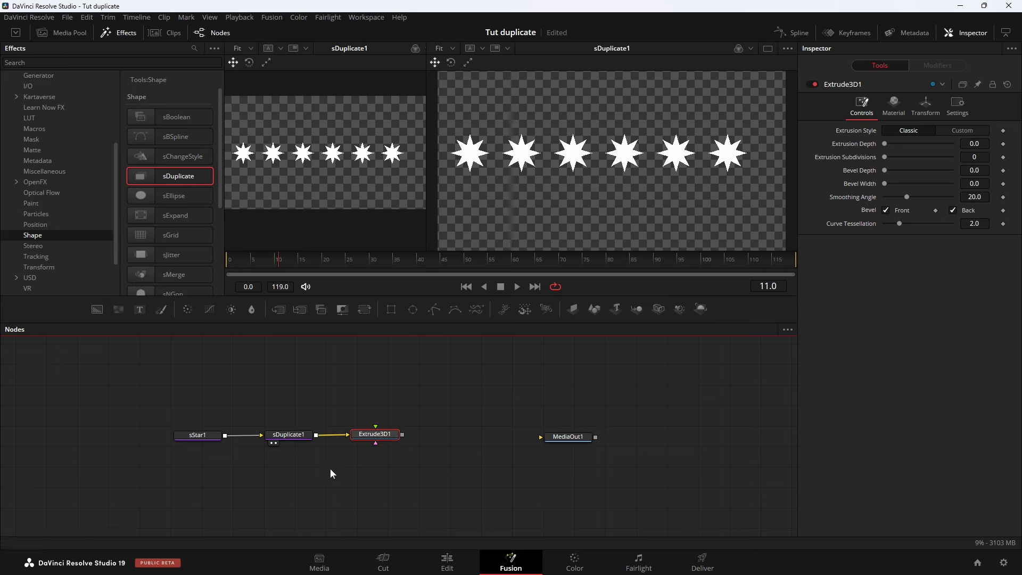
key(2)
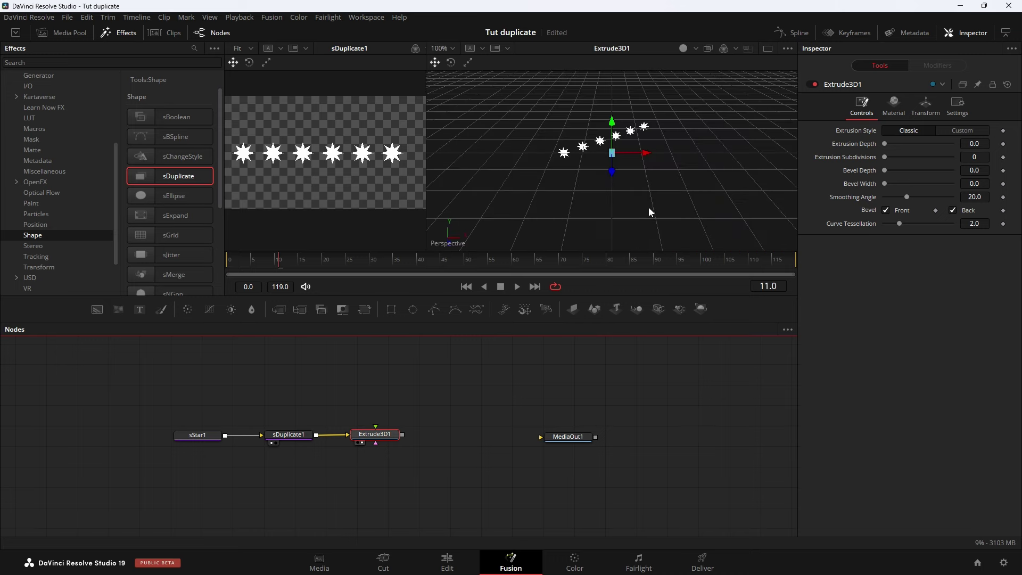
drag(649, 207, 611, 200)
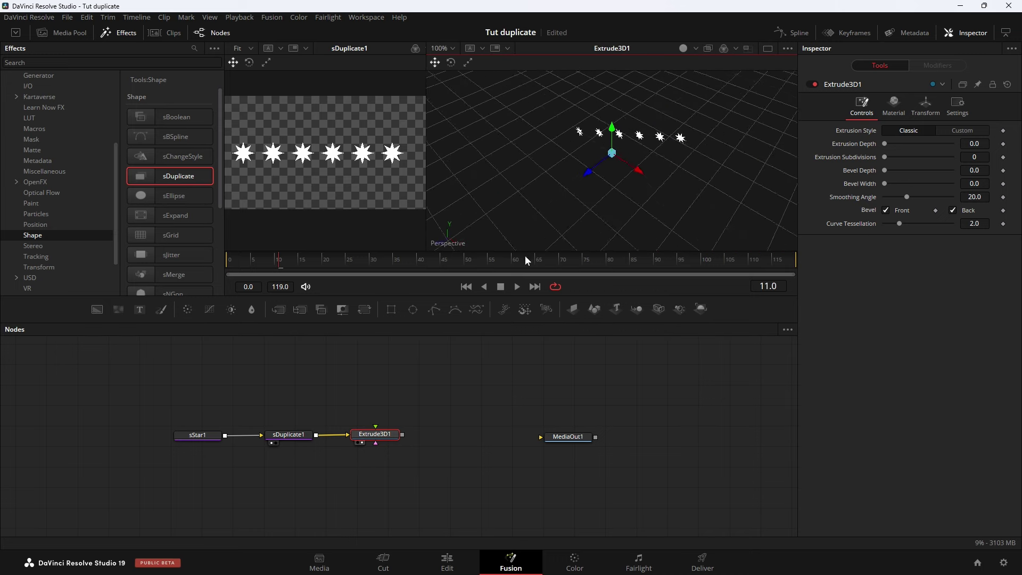
Stagger the star copies in depth by setting sDuplicate1's Z Offset to -0.14.
click(299, 433)
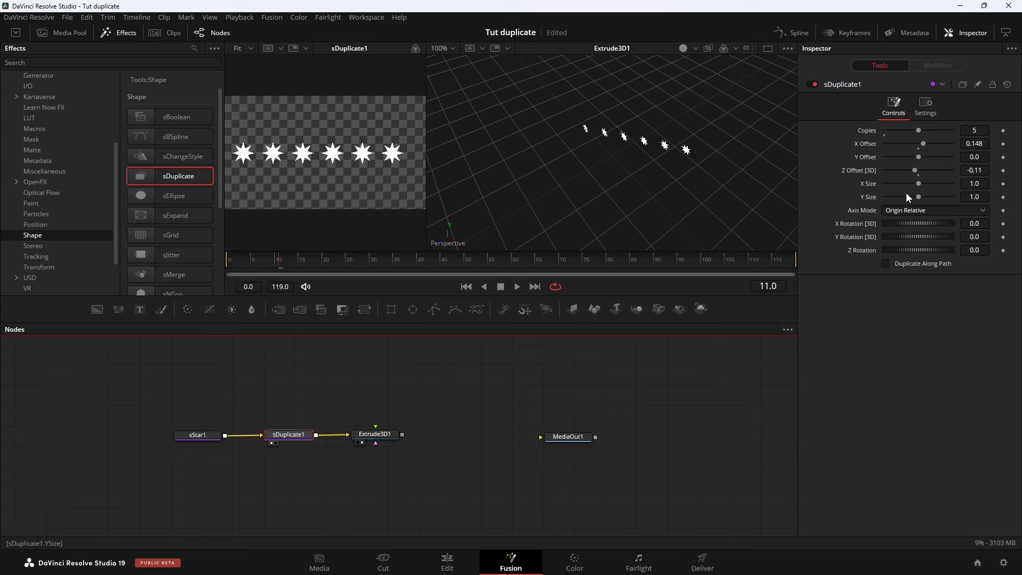
drag(915, 170, 915, 176)
scroll(638, 200, up, 5)
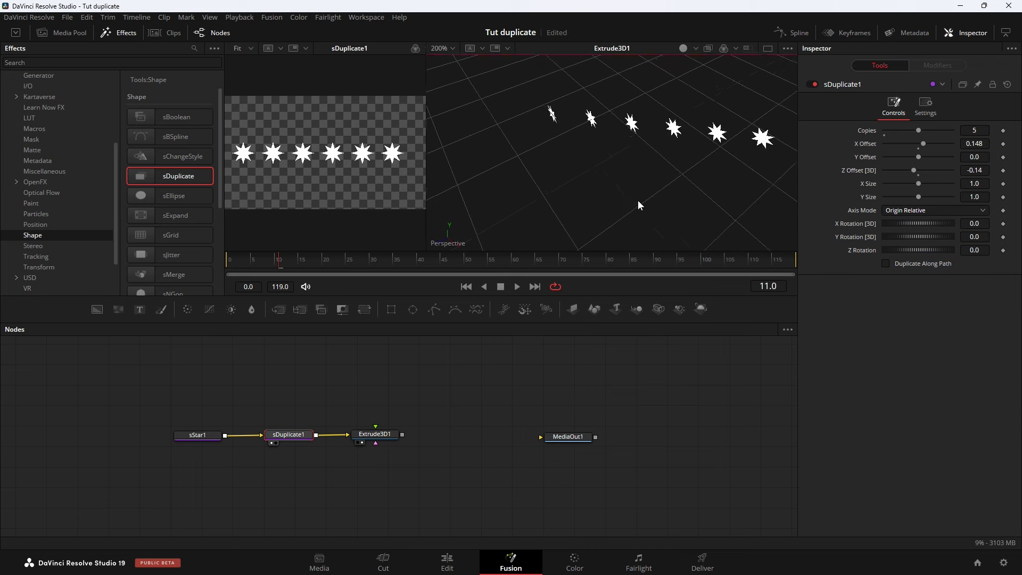
drag(632, 192, 637, 177)
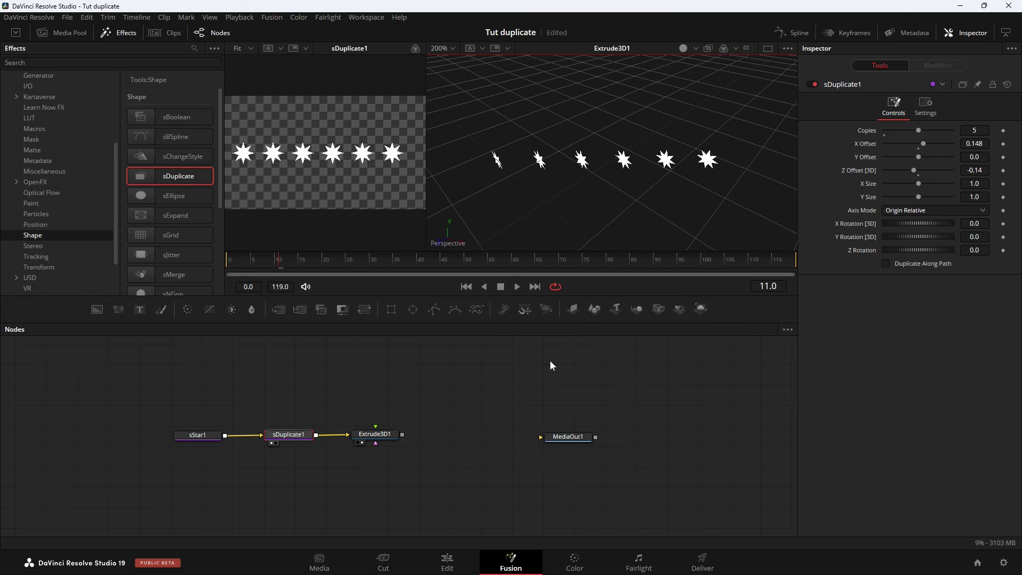
click(373, 434)
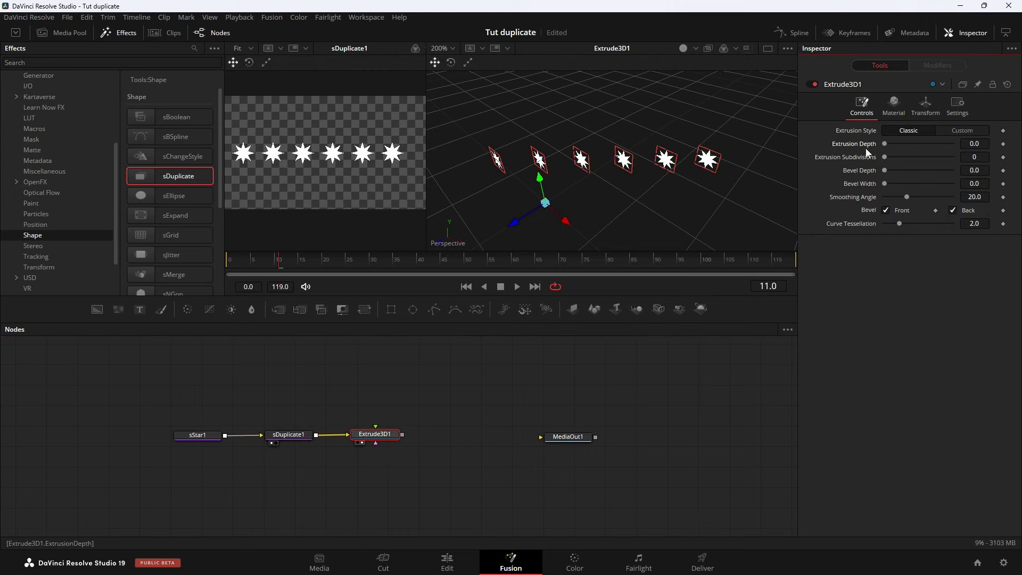
Give the stars extrusion depth and view them lit in a single wide 3D viewer.
drag(883, 144, 917, 144)
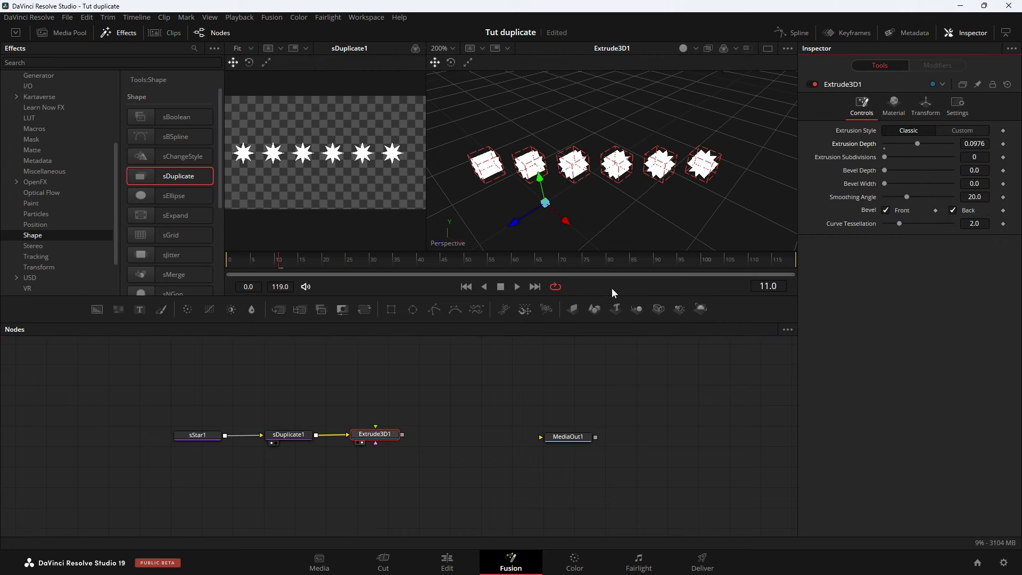
drag(607, 323, 607, 414)
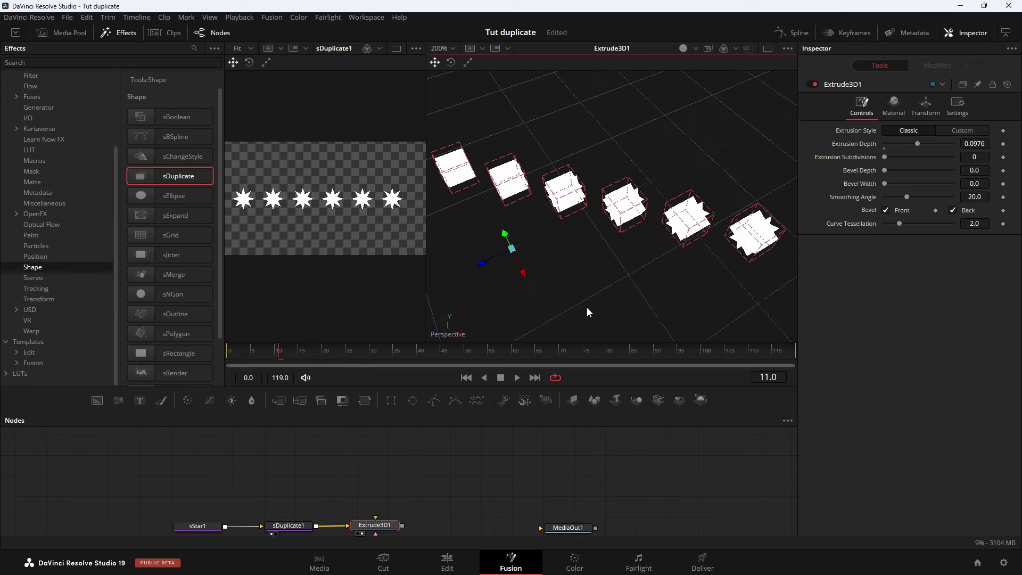
click(685, 47)
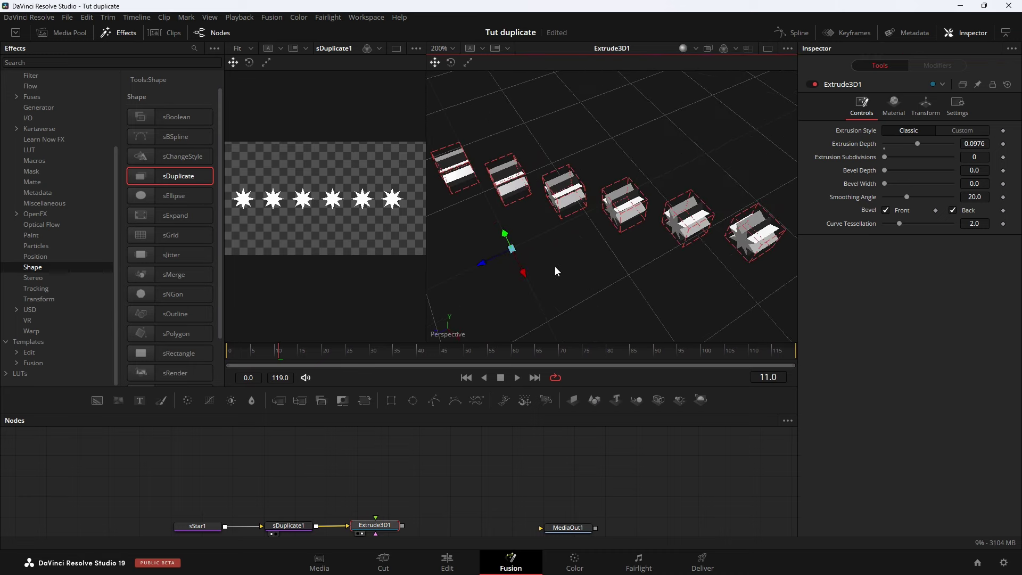
drag(555, 266, 634, 285)
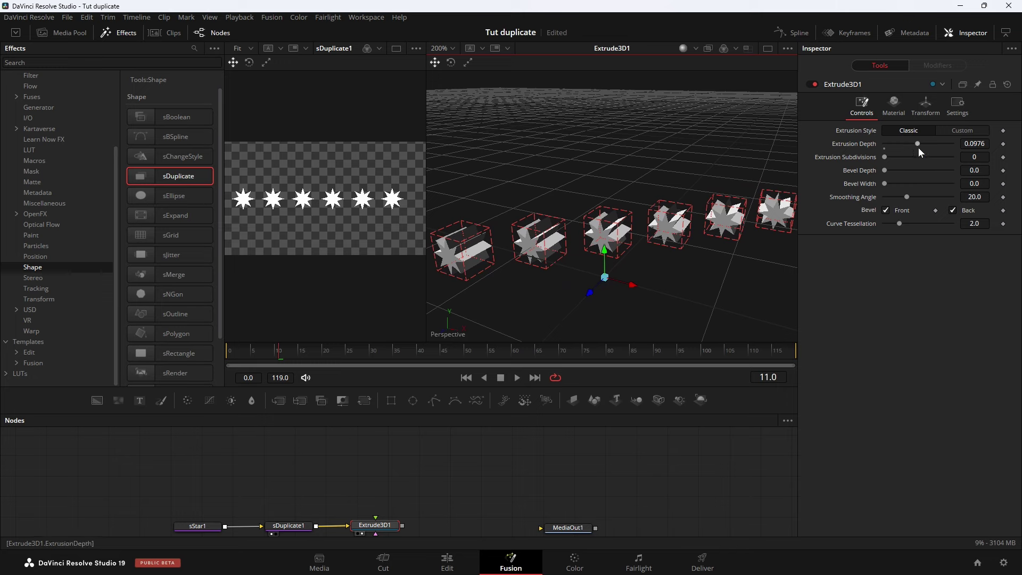
drag(917, 144, 892, 145)
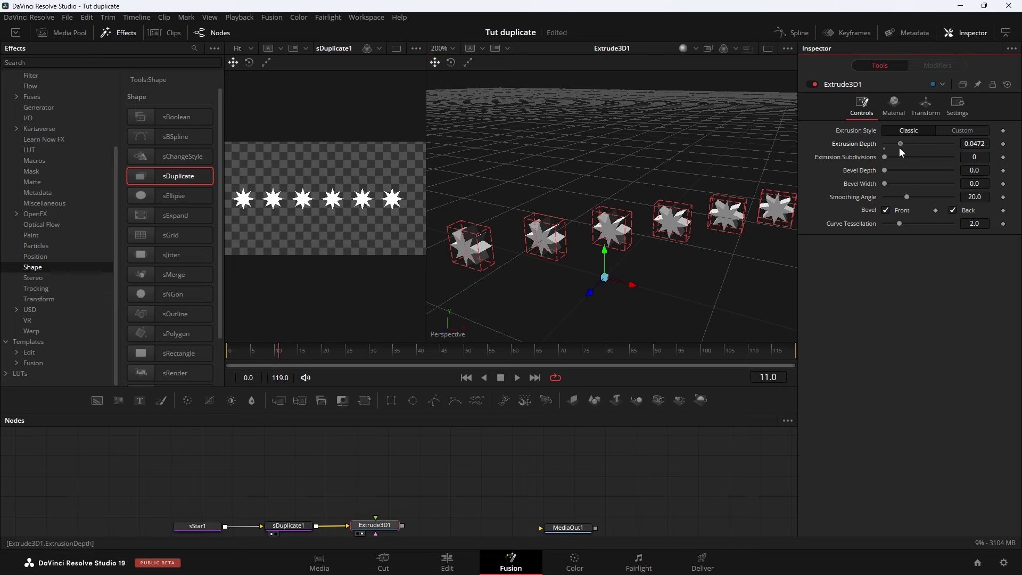
drag(635, 272, 627, 273)
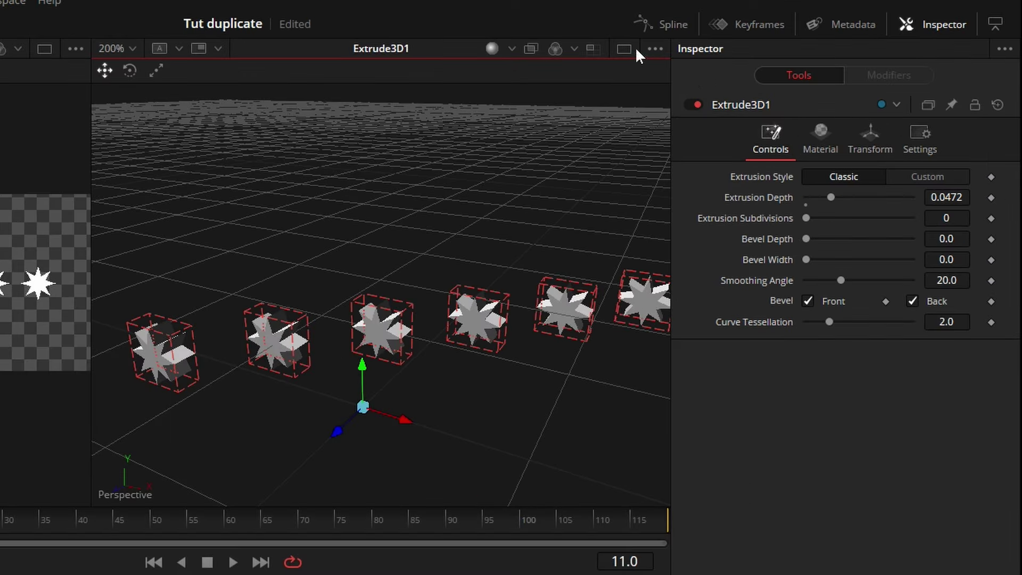
click(768, 48)
scroll(314, 372, up, 2)
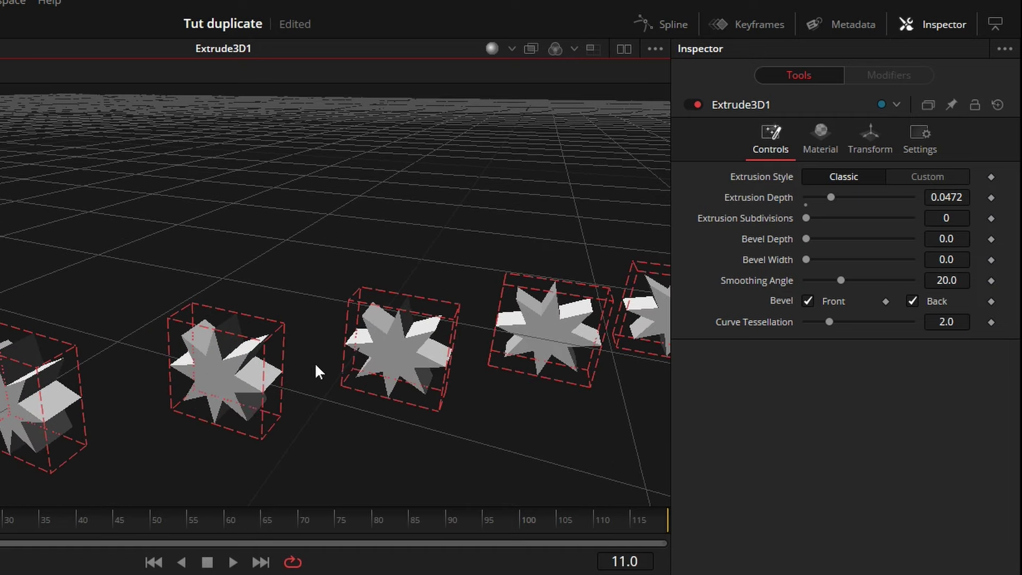
scroll(315, 362, up, 2)
scroll(322, 367, up, 2)
drag(323, 367, 311, 394)
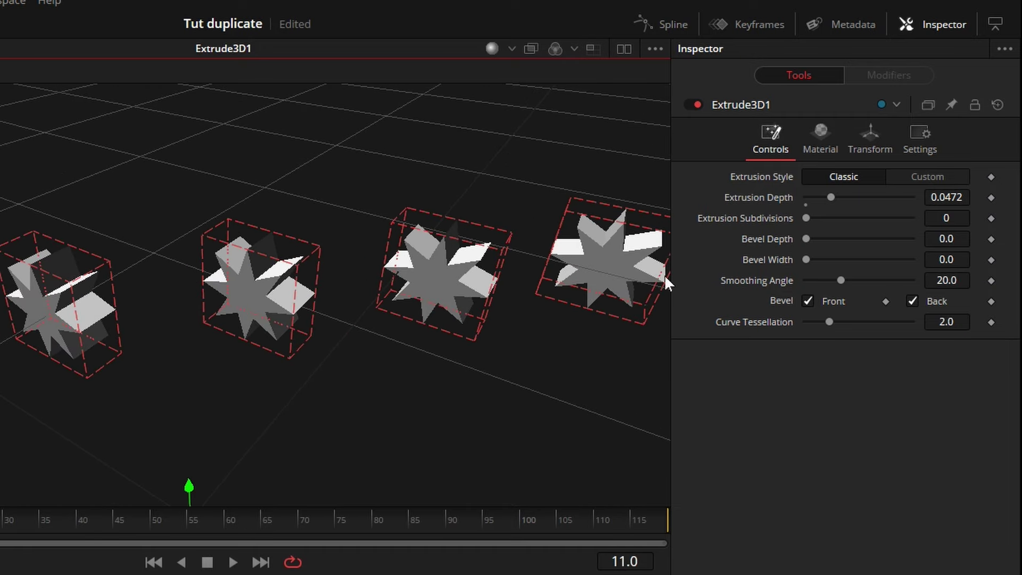
Add 8 subdivisions and a bevel (depth 0.0122, width 0.0087), thinning extrusion to 0.0383.
drag(805, 218, 850, 219)
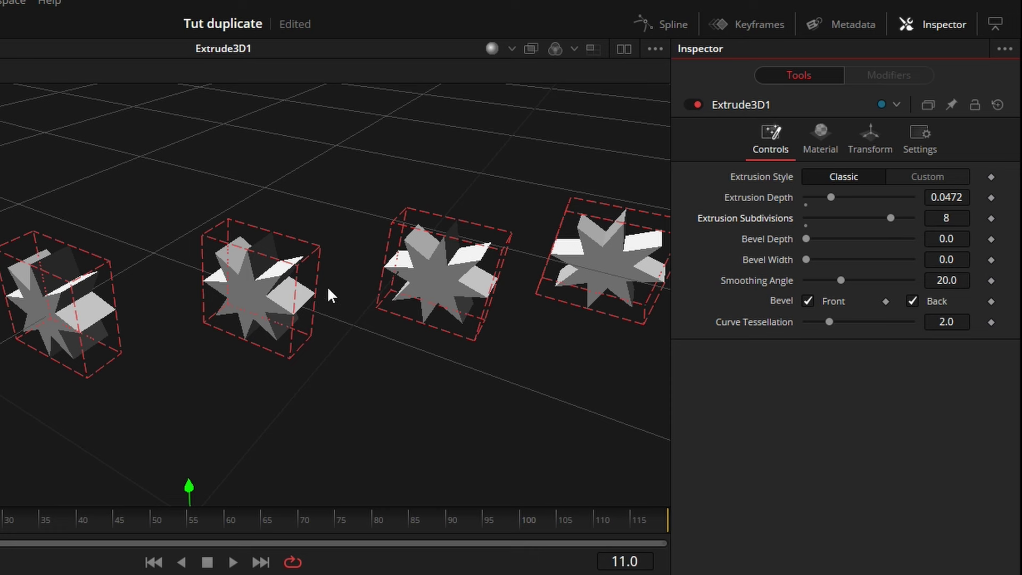
mouse_move(807, 238)
mouse_down()
mouse_move(832, 238)
mouse_move(822, 260)
mouse_move(820, 238)
mouse_move(807, 238)
mouse_move(818, 238)
mouse_move(803, 259)
mouse_move(819, 260)
mouse_up()
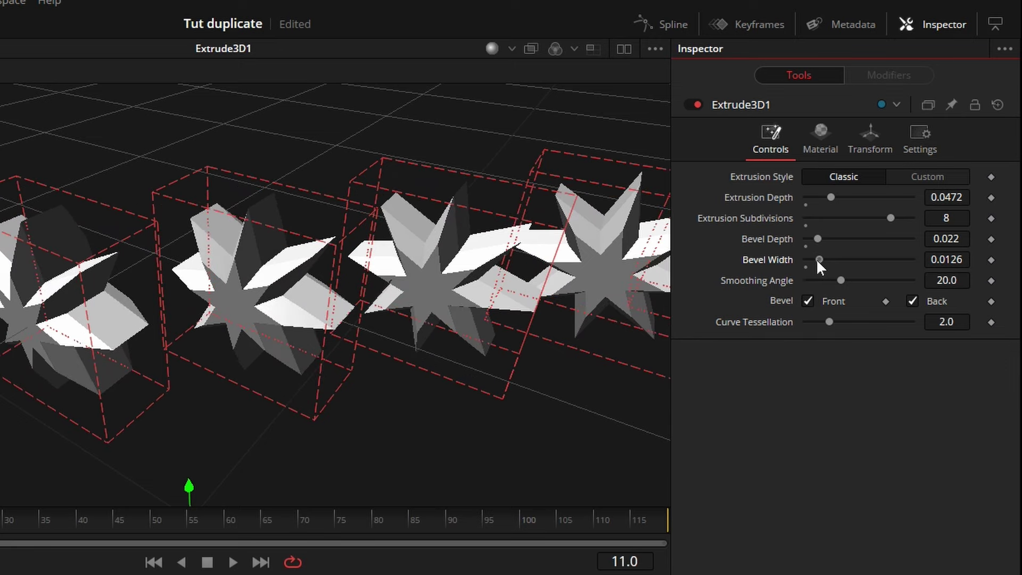
drag(635, 292, 503, 294)
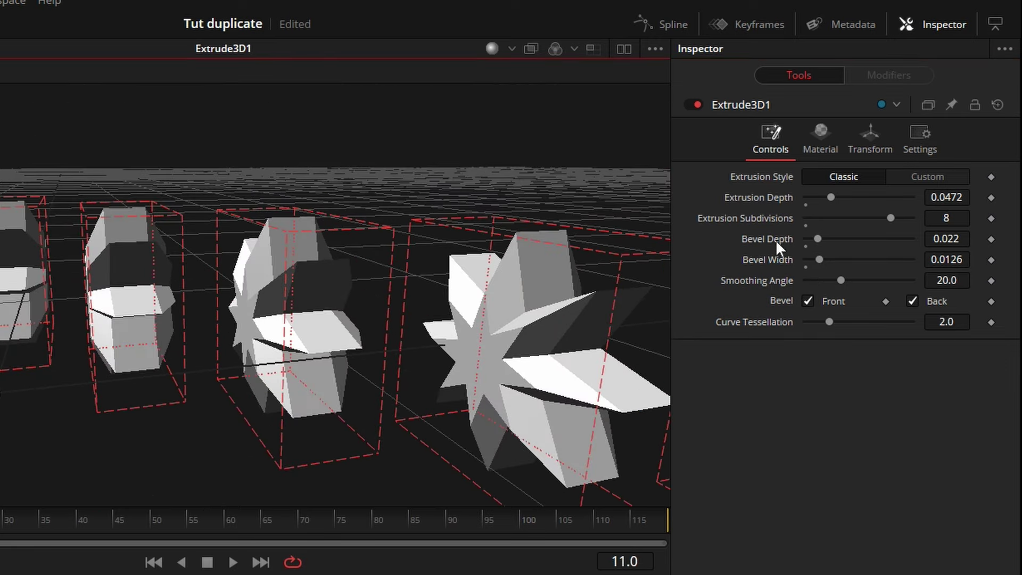
mouse_move(947, 239)
mouse_down()
mouse_move(922, 238)
mouse_move(958, 238)
mouse_move(942, 259)
mouse_up()
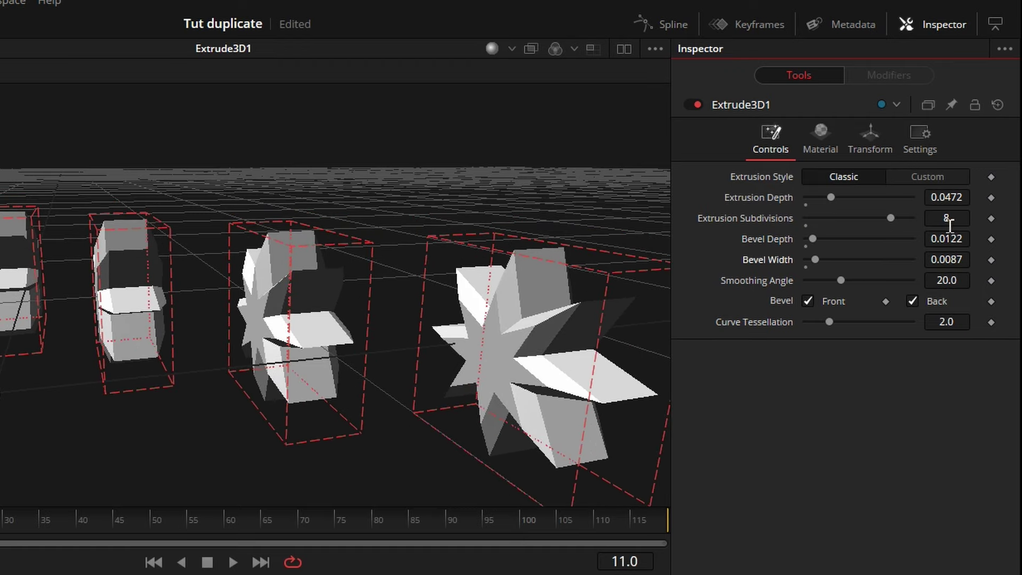
drag(951, 198, 951, 204)
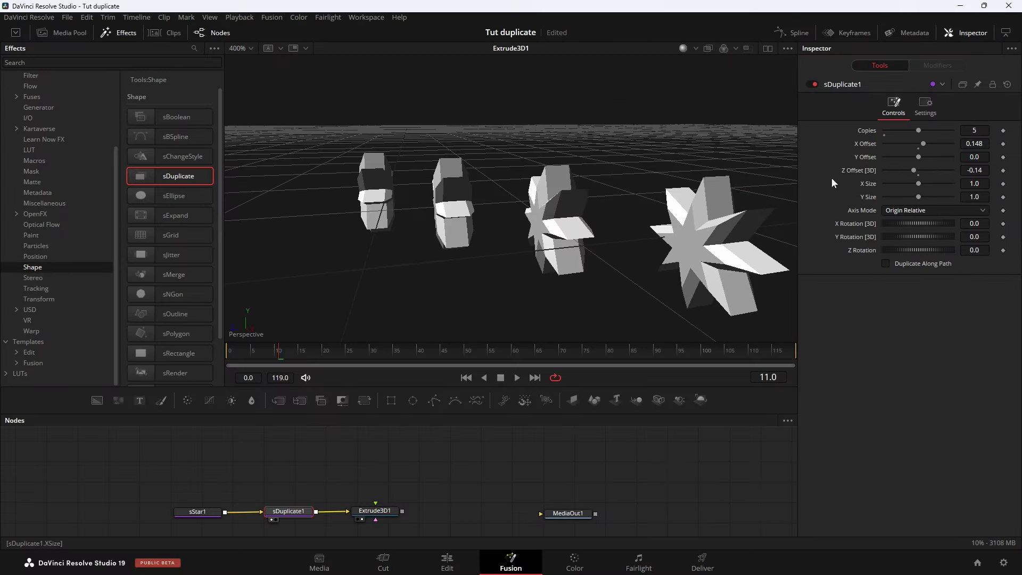
Set sDuplicate1 Z Offset to -0.156 and delete the Extrude3D1 node, leaving a flat star row.
drag(973, 170, 967, 170)
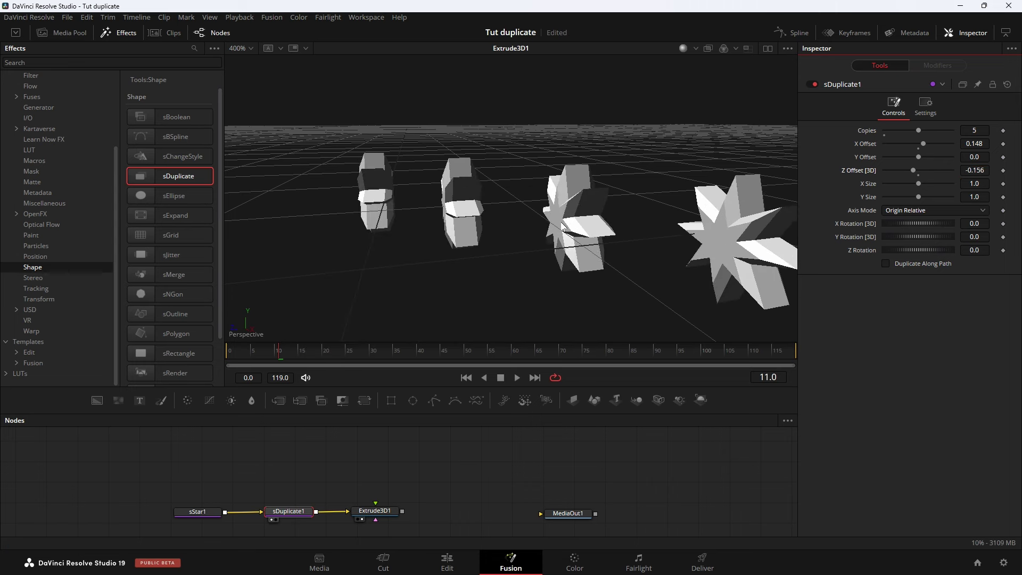
scroll(573, 201, down, 2)
drag(573, 203, 627, 254)
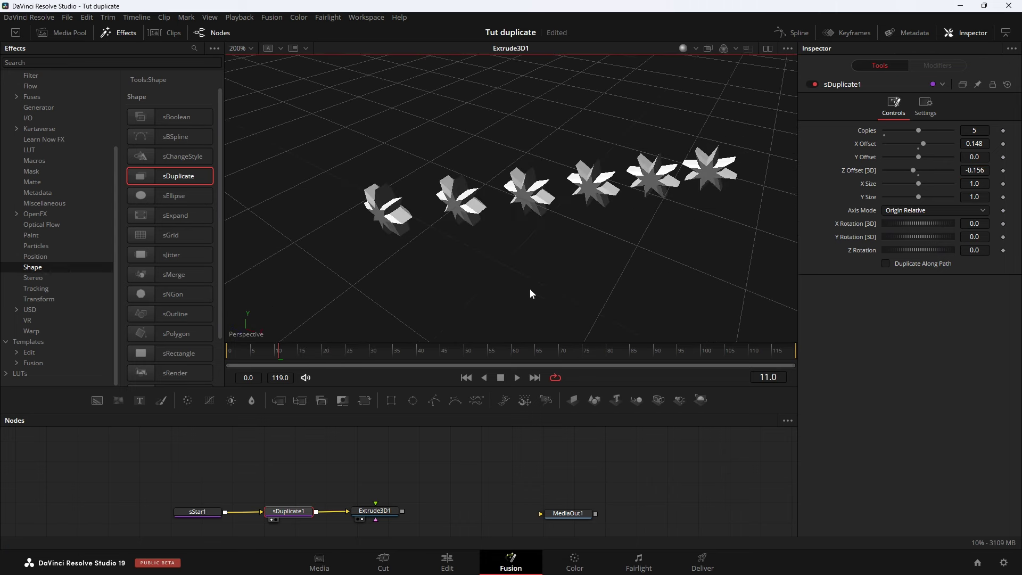
click(385, 513)
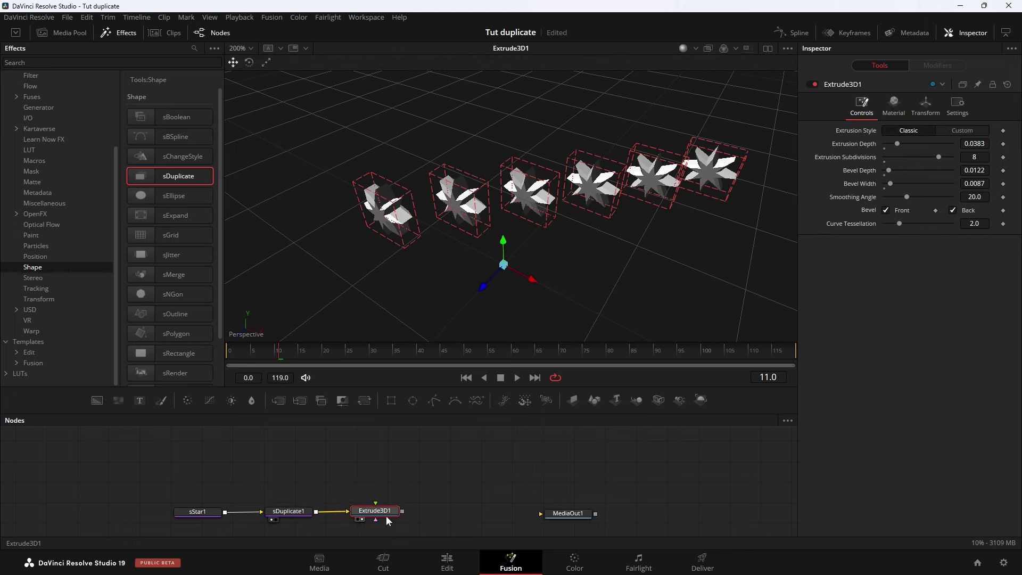
key(ctrl+z)
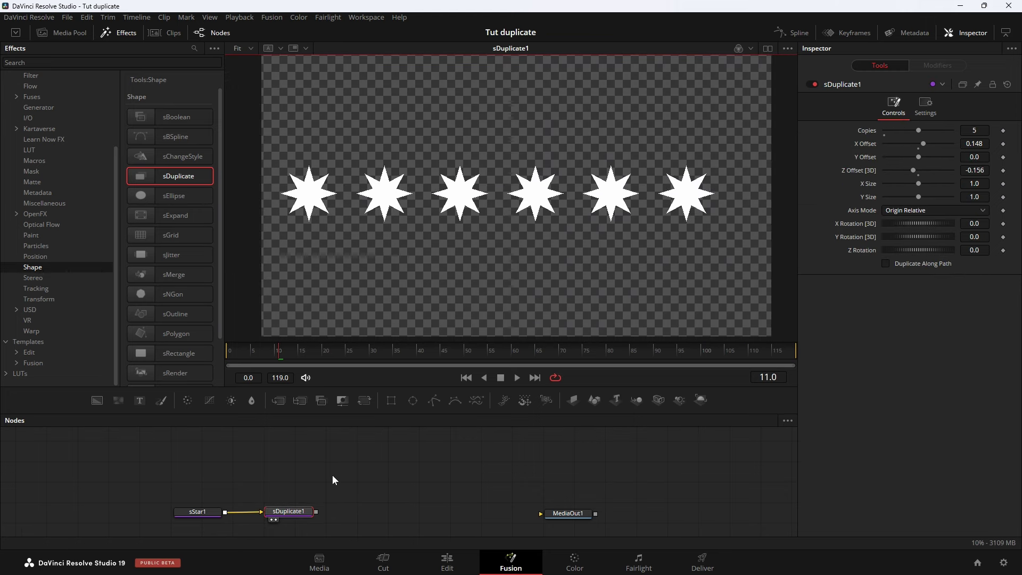
drag(332, 475, 406, 443)
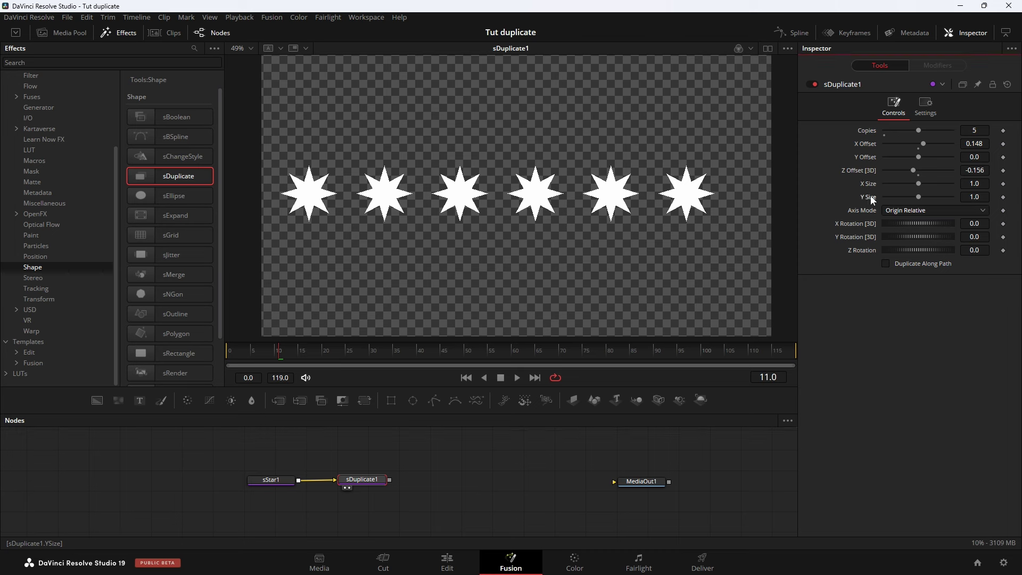
Link sDuplicate1's Y Size to X Size with an expression.
right_click(872, 199)
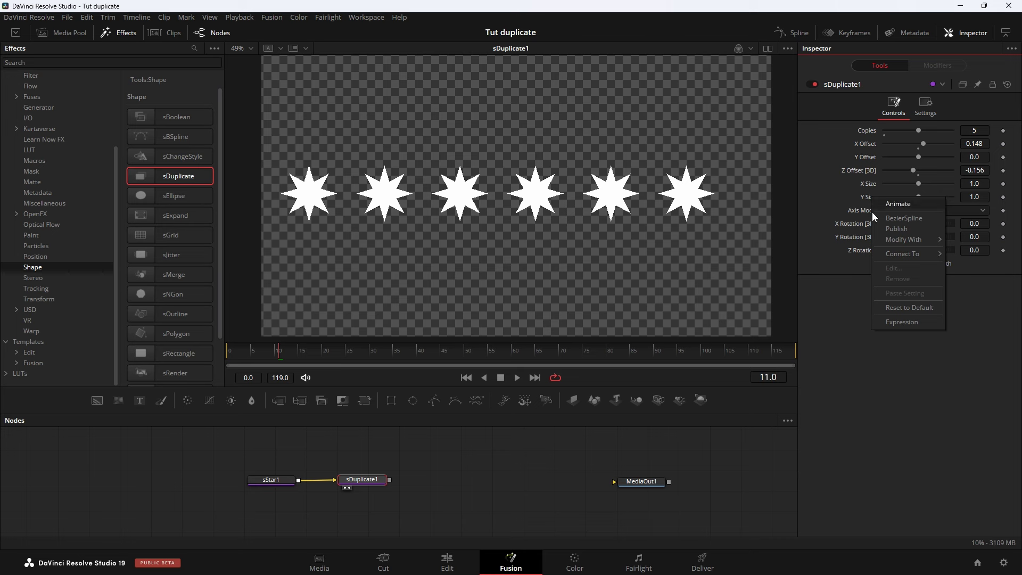
click(889, 322)
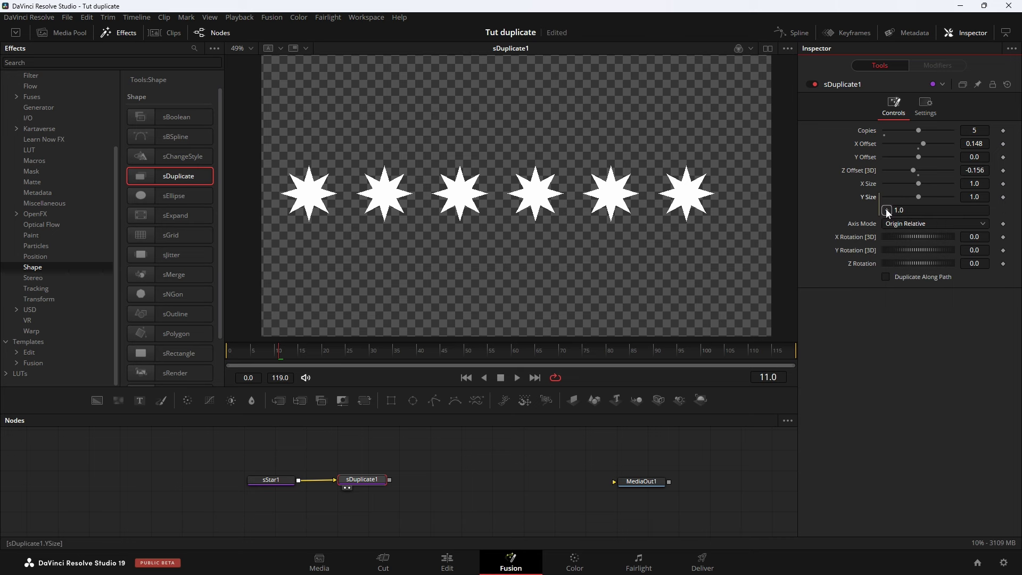
drag(887, 210, 866, 182)
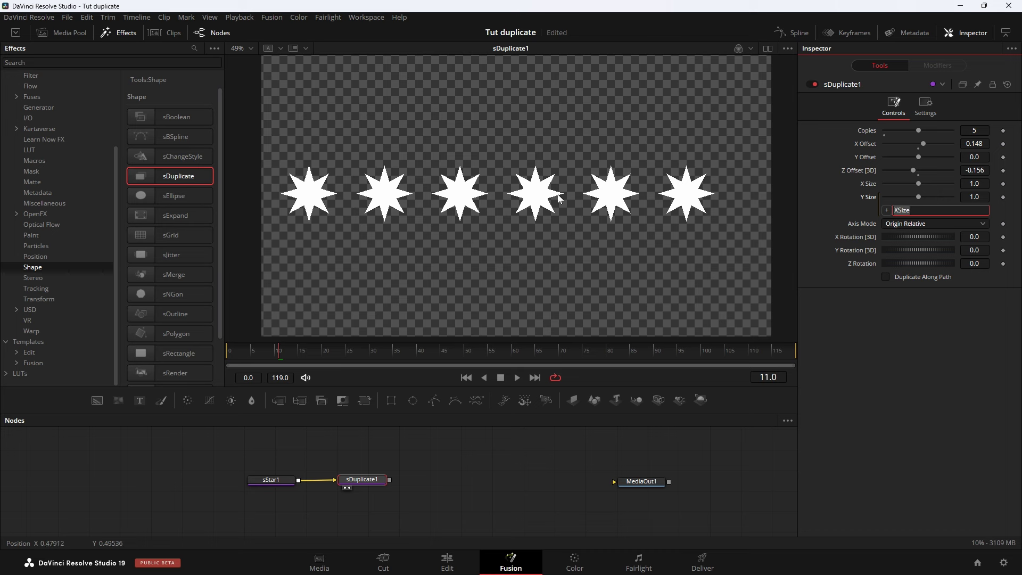
click(921, 185)
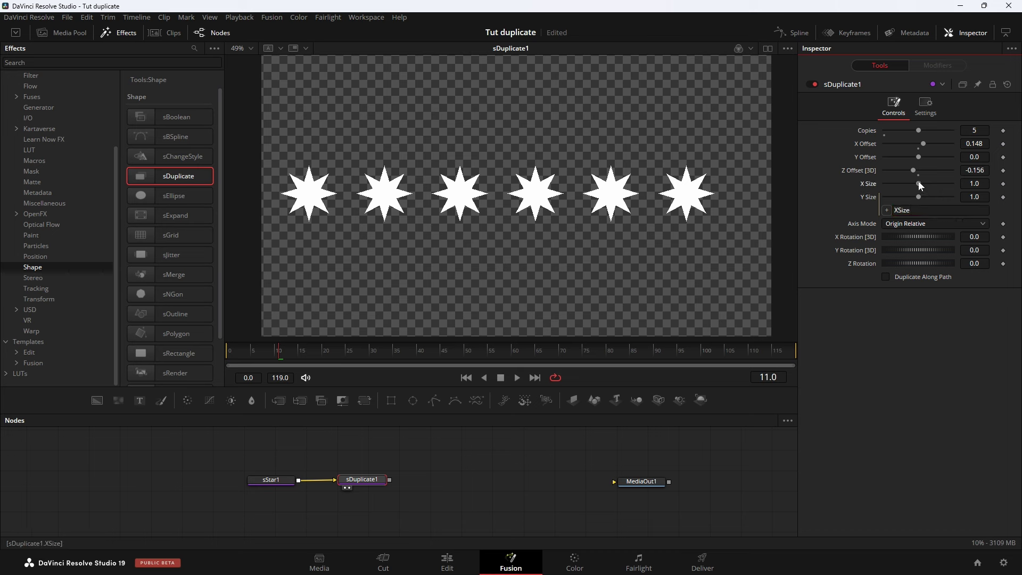
Set X Size to 0.78 so each successive star copy gets smaller.
drag(921, 186, 910, 183)
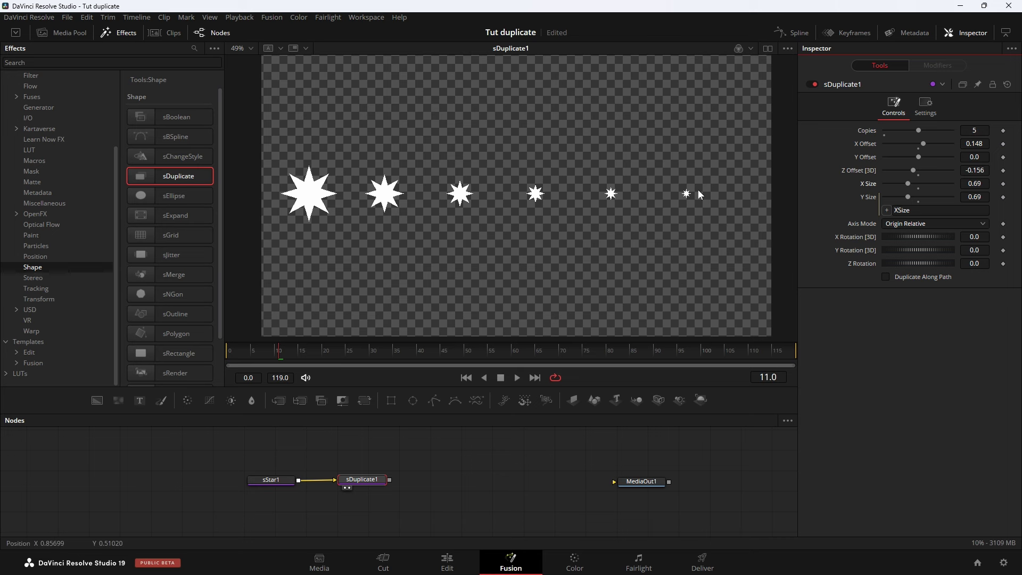
drag(909, 184, 921, 187)
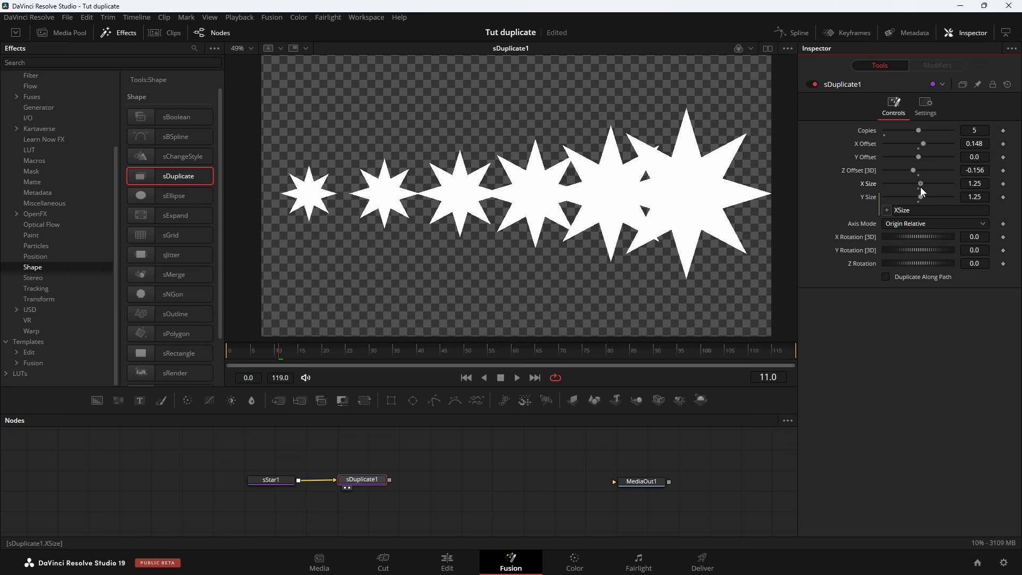
drag(921, 187, 912, 187)
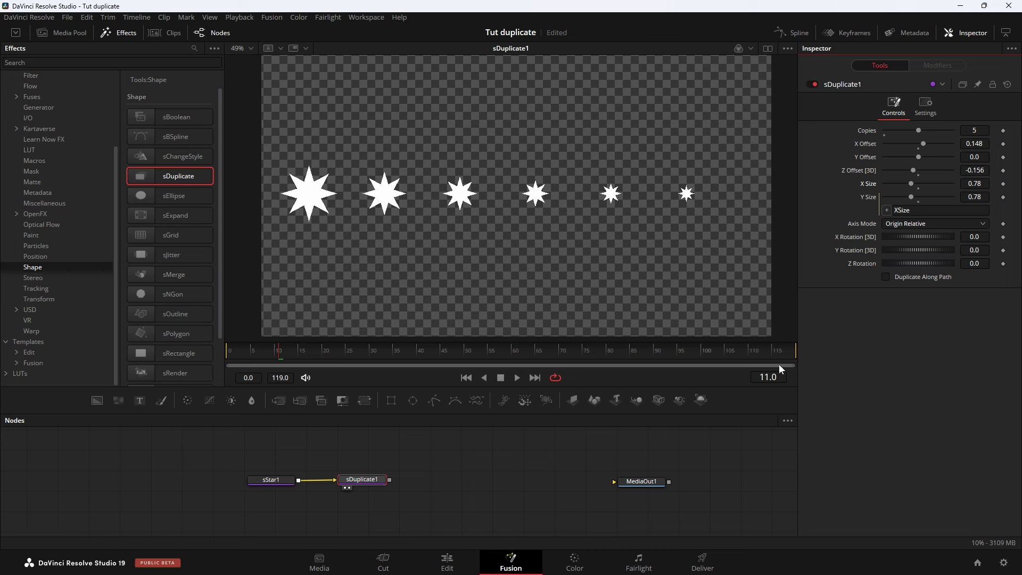
Try the Origin Relative, Origin Absolute and Progressive axis modes, then settle on Absolute.
click(918, 222)
click(925, 241)
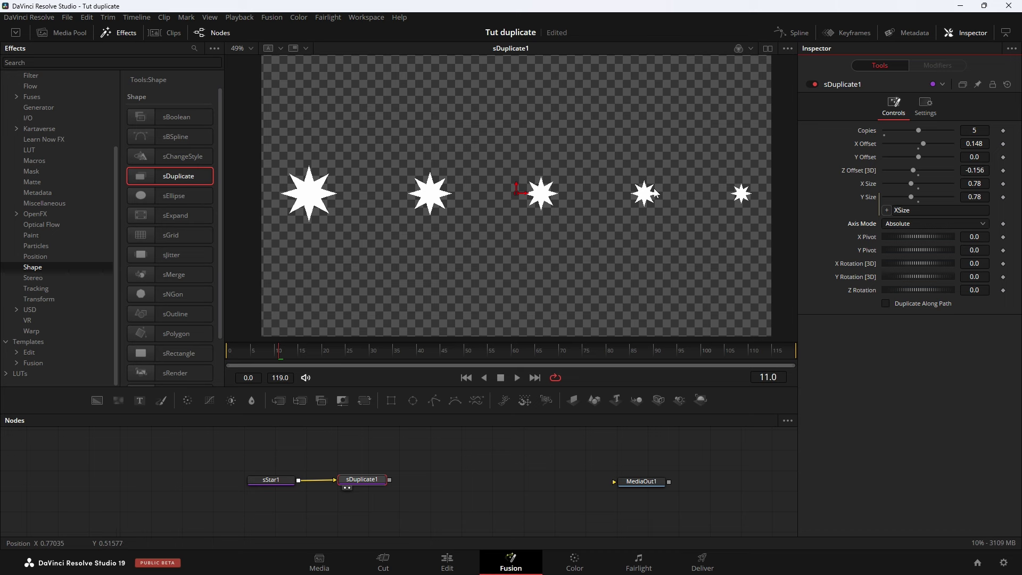
click(920, 222)
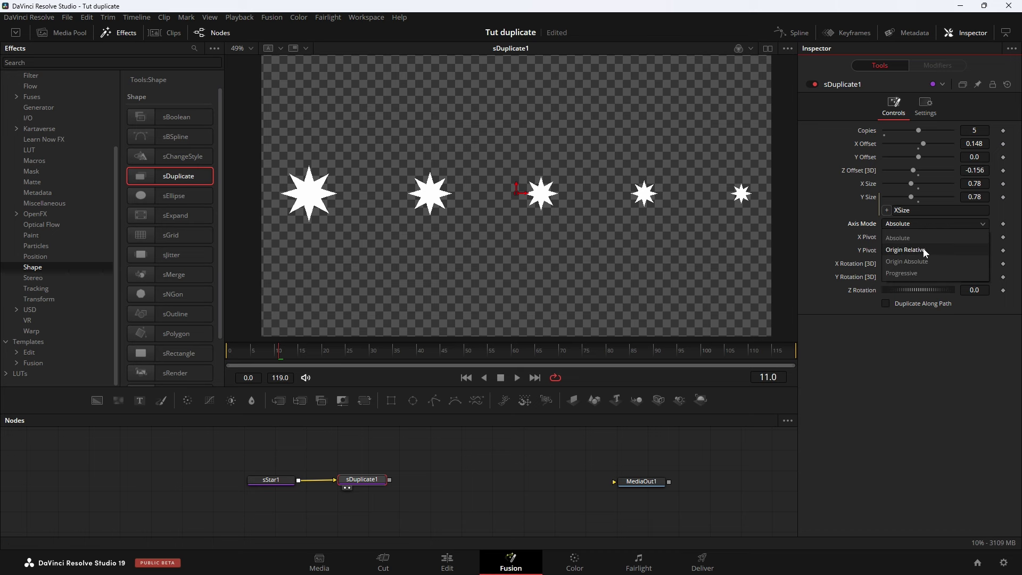
click(921, 250)
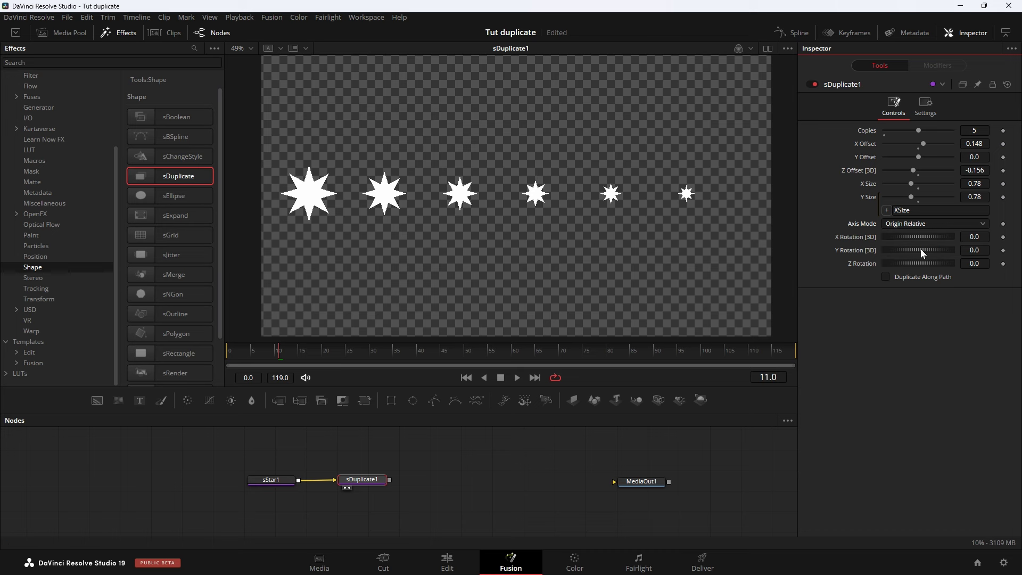
click(921, 226)
click(913, 262)
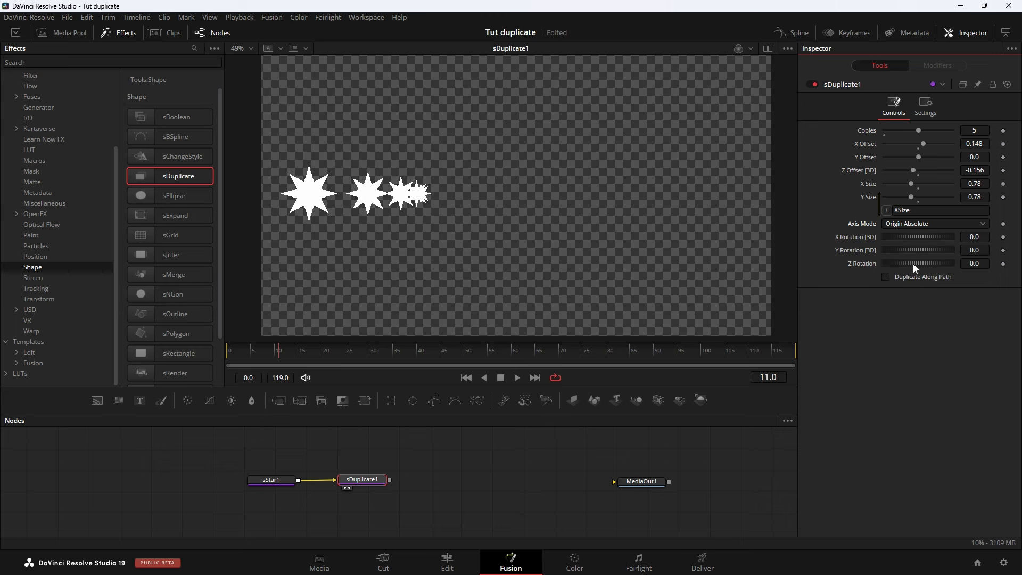
click(898, 226)
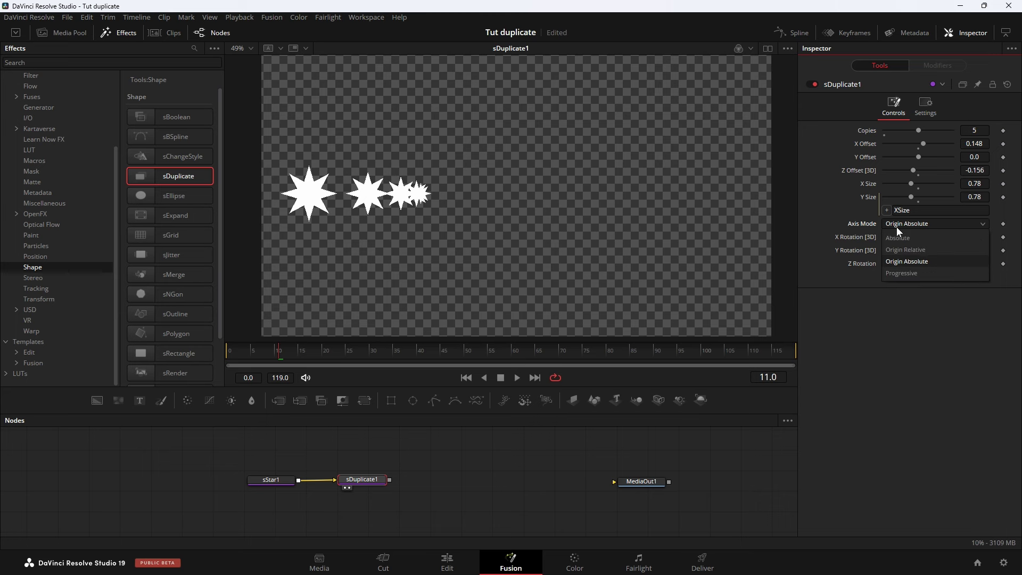
click(918, 273)
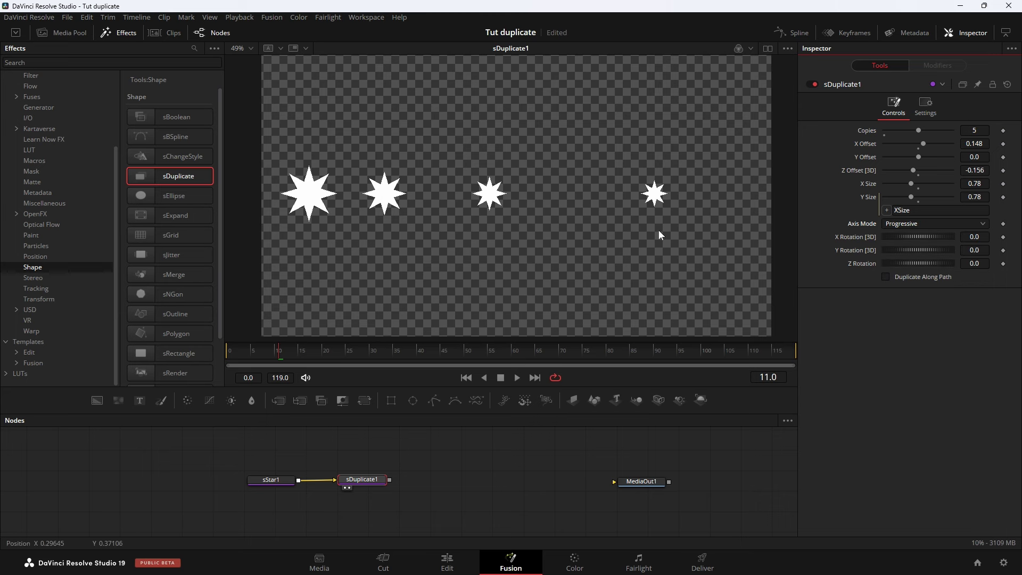
click(913, 223)
click(912, 235)
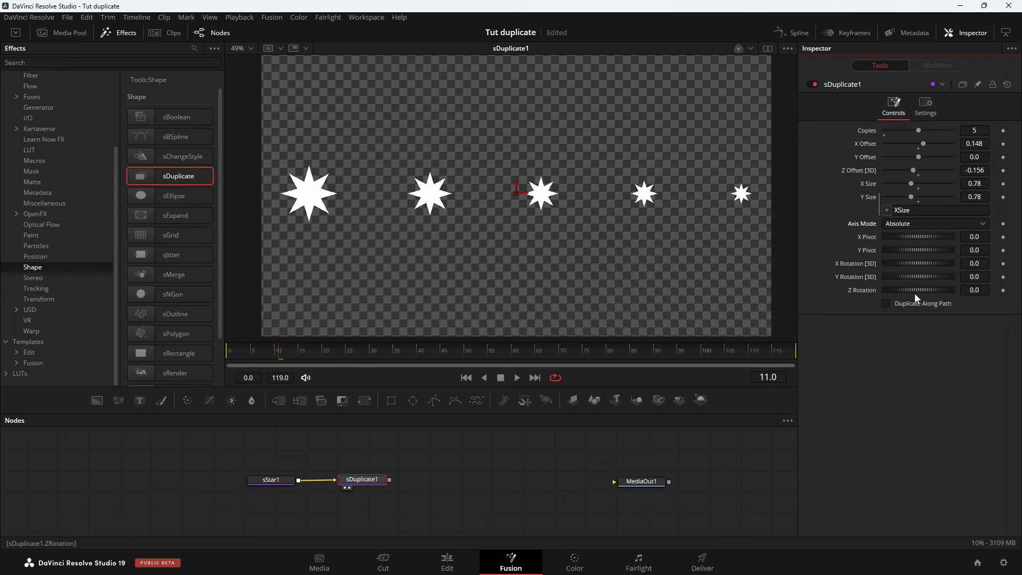
Move the pivot left, reset X Rotation to zero and set Z Rotation to -1.6.
mouse_move(954, 235)
mouse_down()
mouse_move(930, 233)
mouse_move(936, 253)
mouse_move(906, 238)
mouse_move(916, 260)
mouse_up()
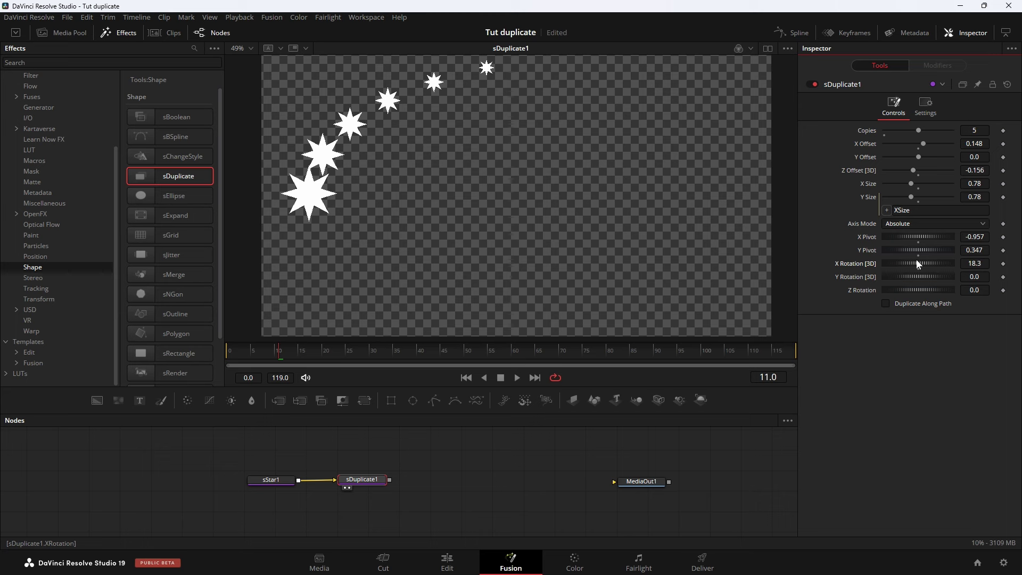
double_click(864, 264)
drag(910, 290, 909, 290)
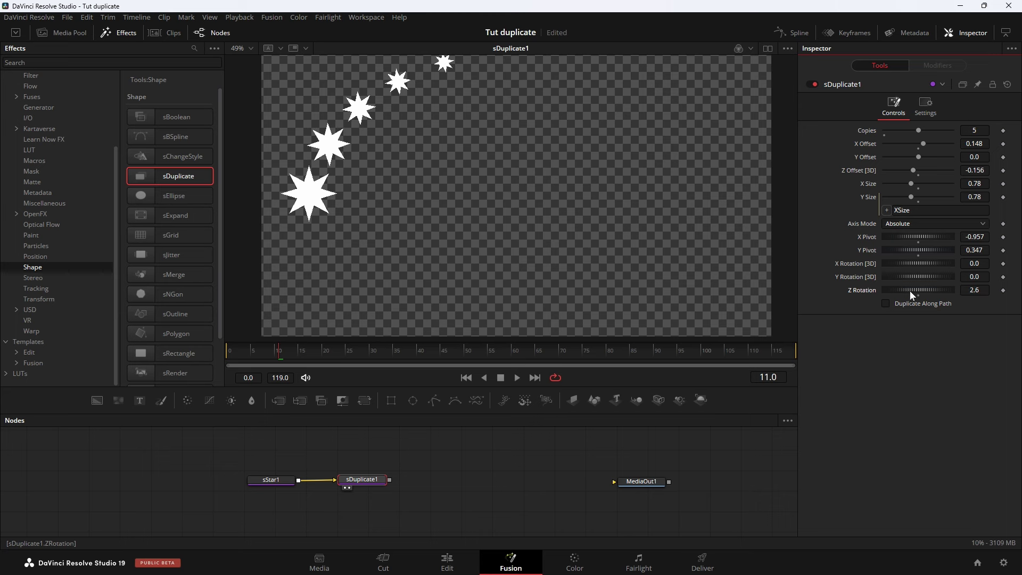
double_click(972, 290)
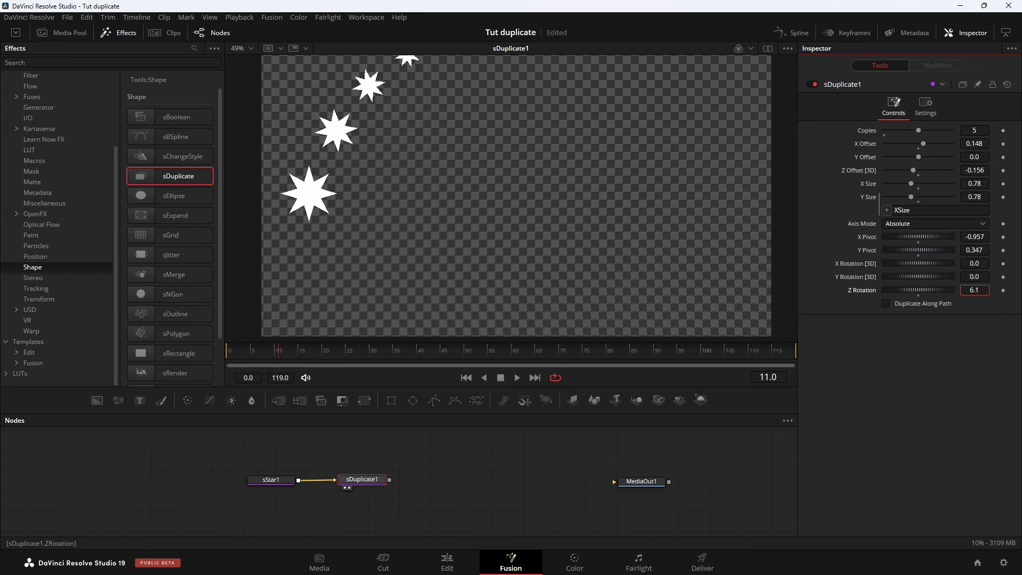
text(-1.6)
key(Return)
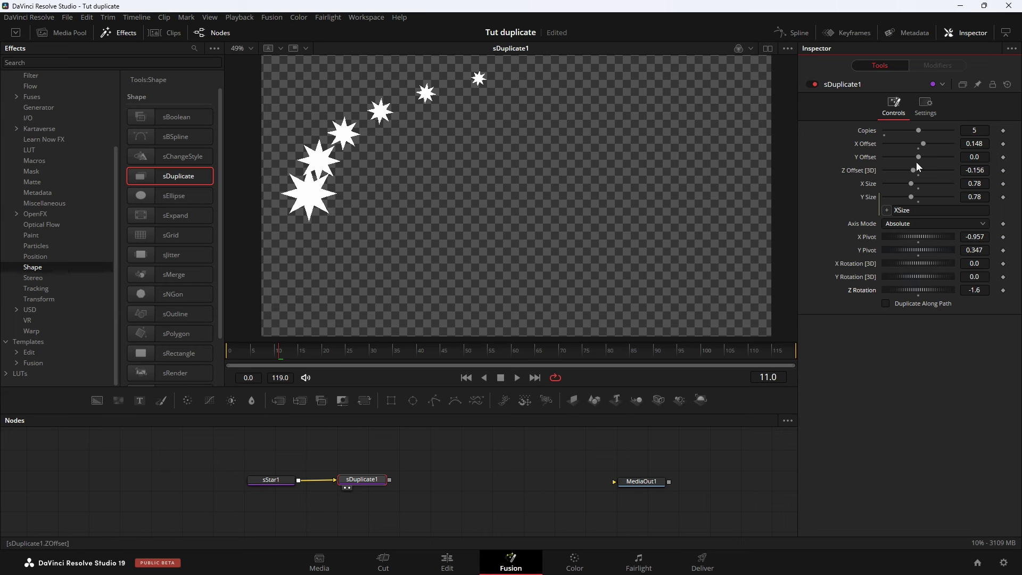
Raise Copies to 10 and tune pivot (X -0.957, Y -0.17) and Z Rotation to -7.8.
drag(916, 130, 925, 133)
drag(920, 292, 920, 289)
drag(957, 250, 1014, 258)
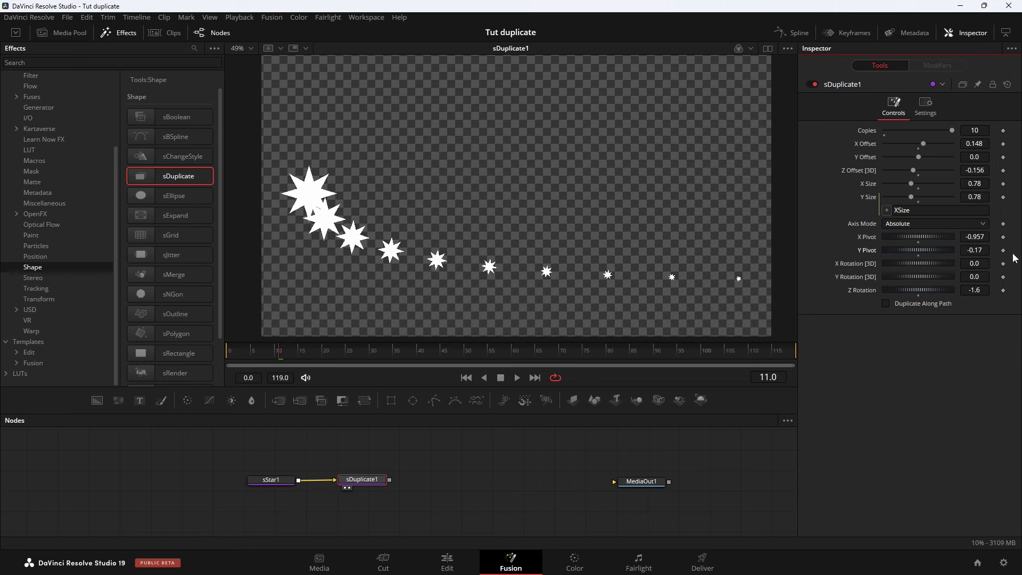
mouse_move(920, 290)
mouse_down()
mouse_move(929, 290)
mouse_move(917, 290)
mouse_up()
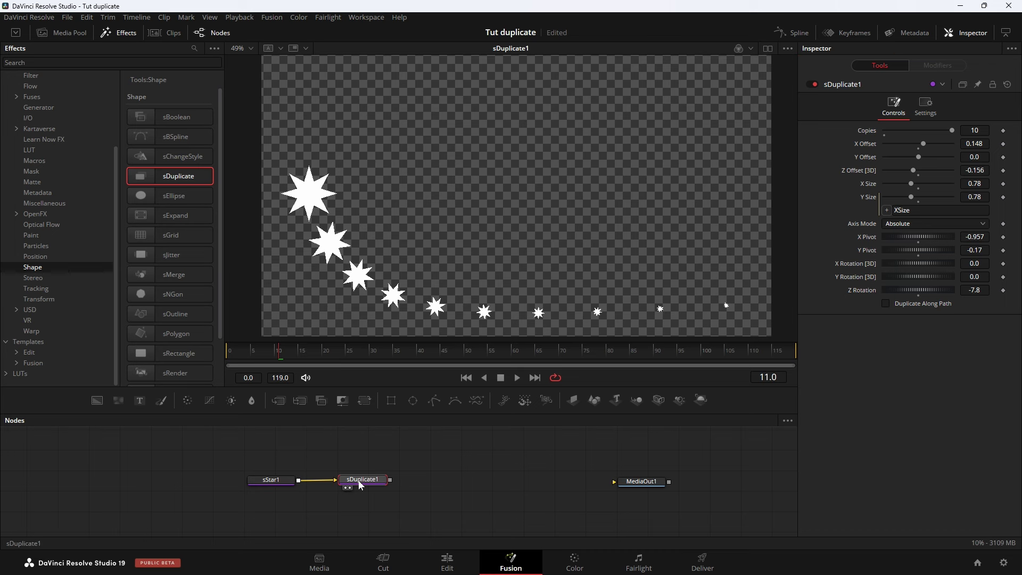
Add an Extrude 3D tool after the duplicates and tilt the star copies in 3D.
key(shift+space)
text(extr)
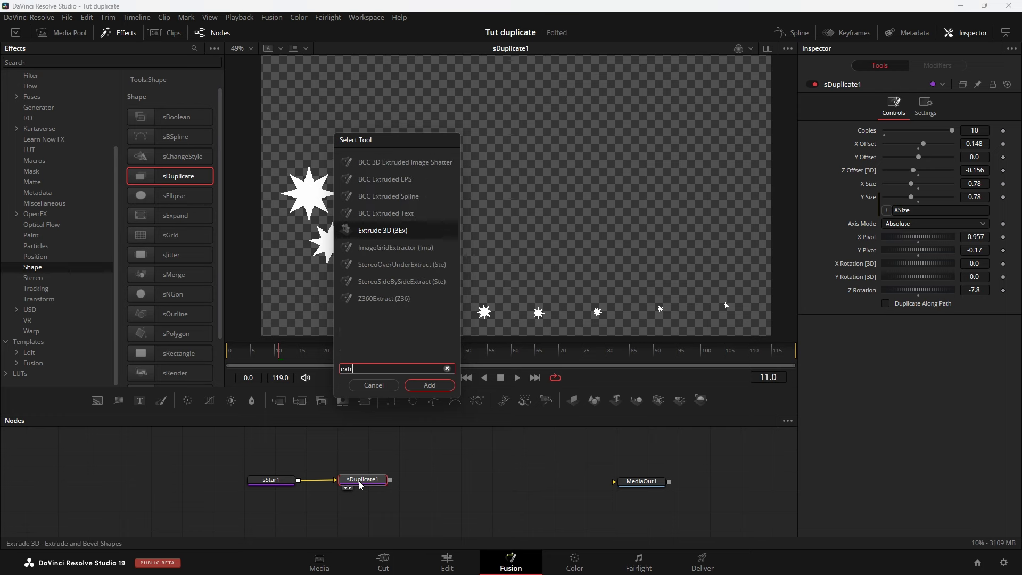
key(Return)
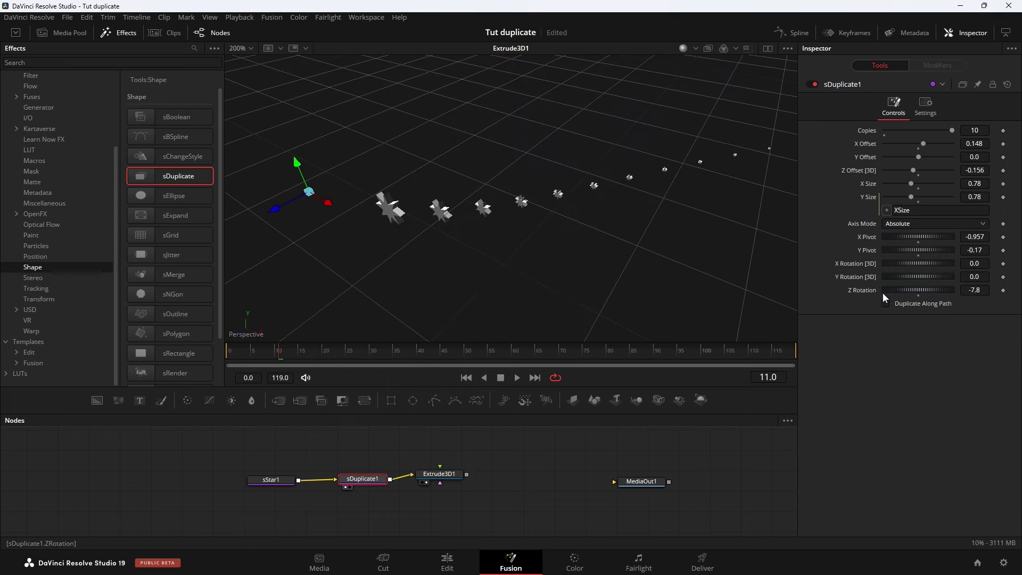
drag(896, 269, 909, 266)
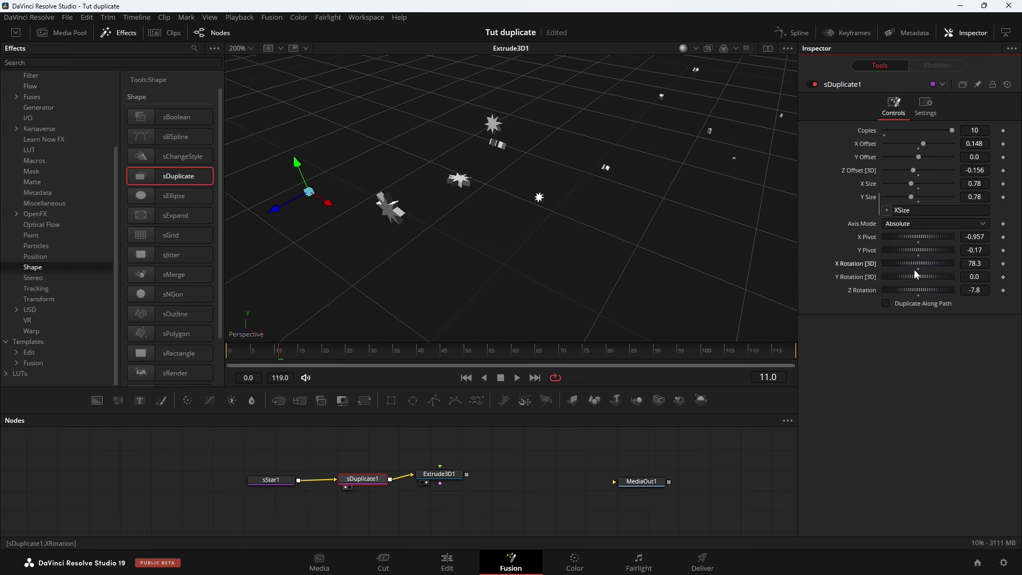
mouse_move(909, 266)
mouse_down()
mouse_move(880, 267)
mouse_move(908, 277)
mouse_move(897, 277)
mouse_move(905, 266)
mouse_move(905, 289)
mouse_up()
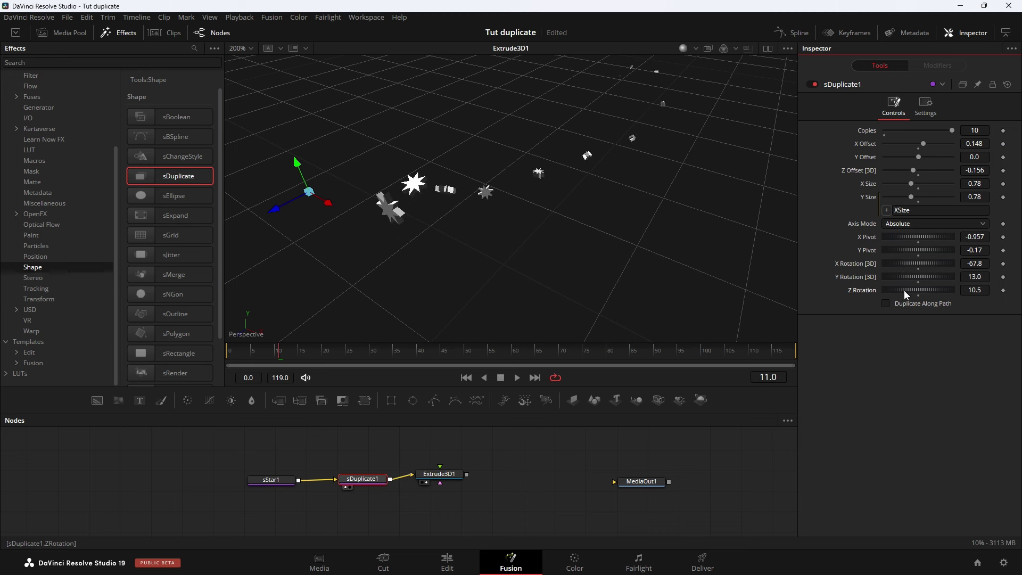
Reset all three rotations and both pivots to 0.0, then delete the Extrude3D1 node.
double_click(855, 263)
double_click(854, 276)
double_click(858, 290)
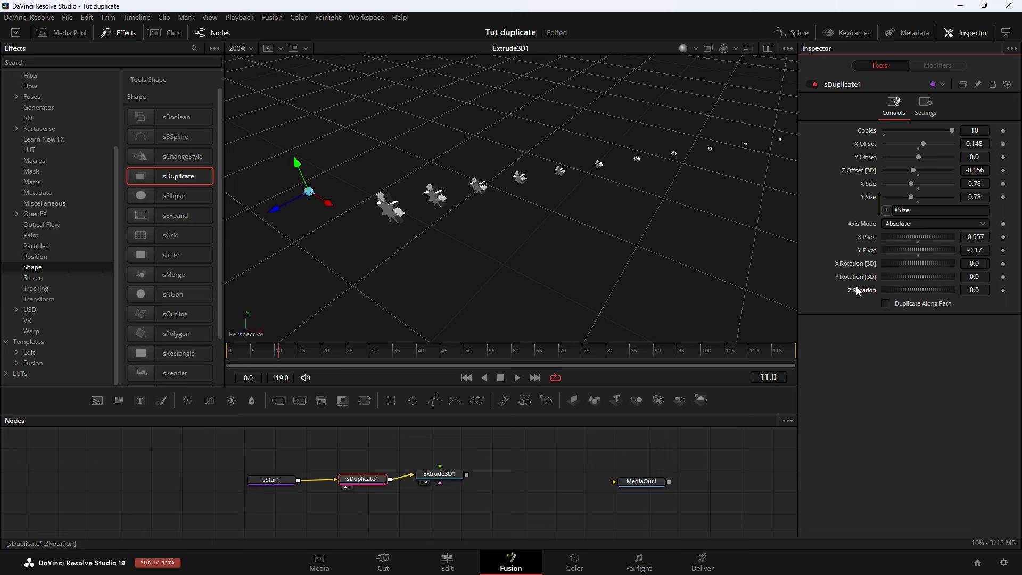
double_click(874, 237)
double_click(872, 250)
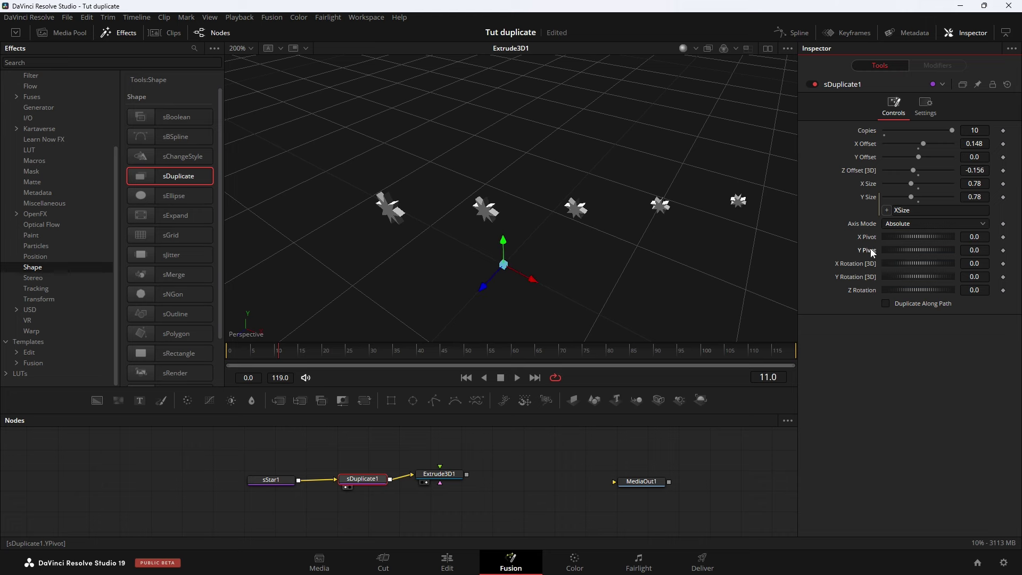
click(432, 473)
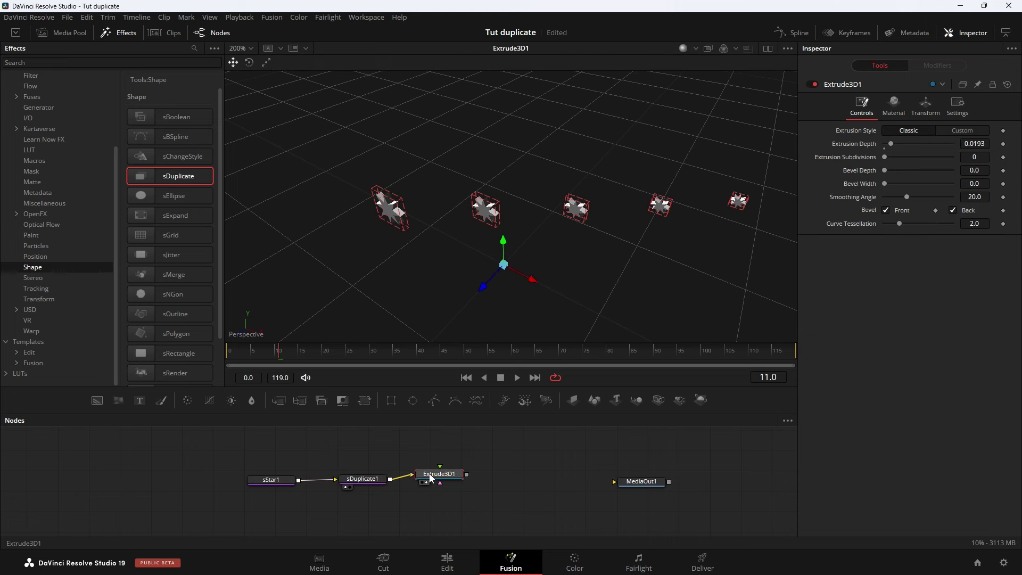
key(Delete)
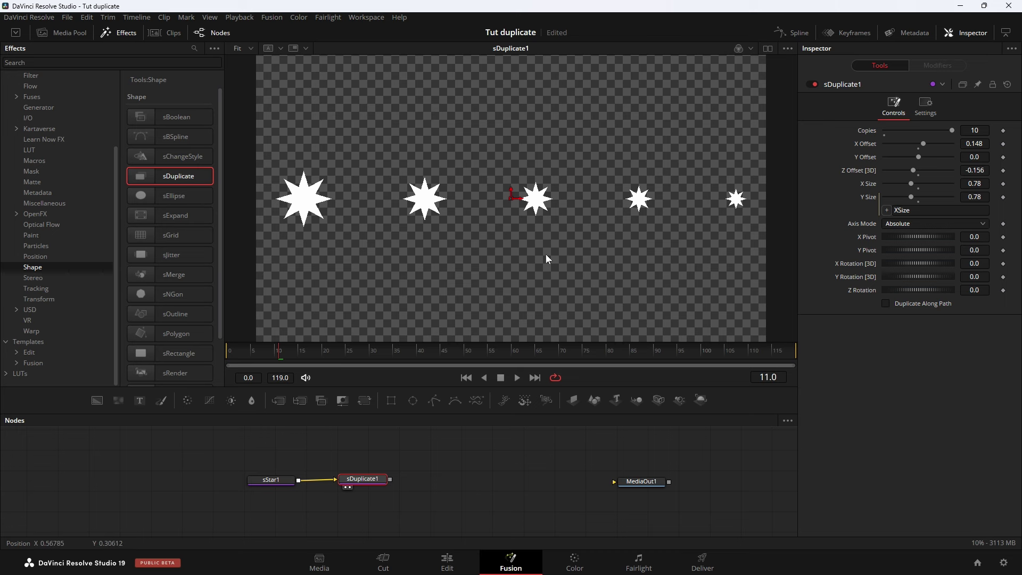
Reset X Size to 1.0, set Copies to 50 and X Offset to 0.017.
drag(357, 481, 353, 483)
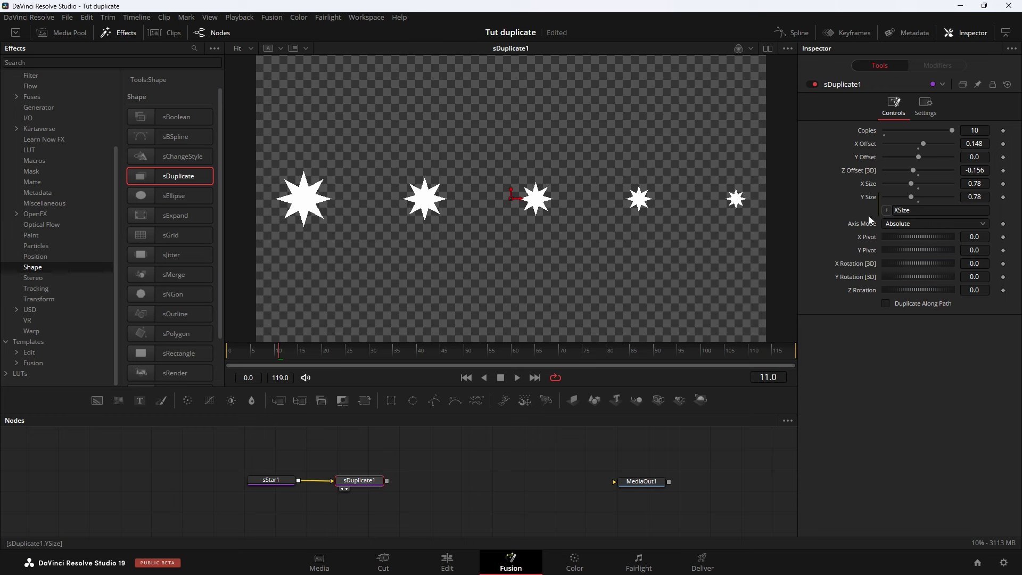
double_click(918, 190)
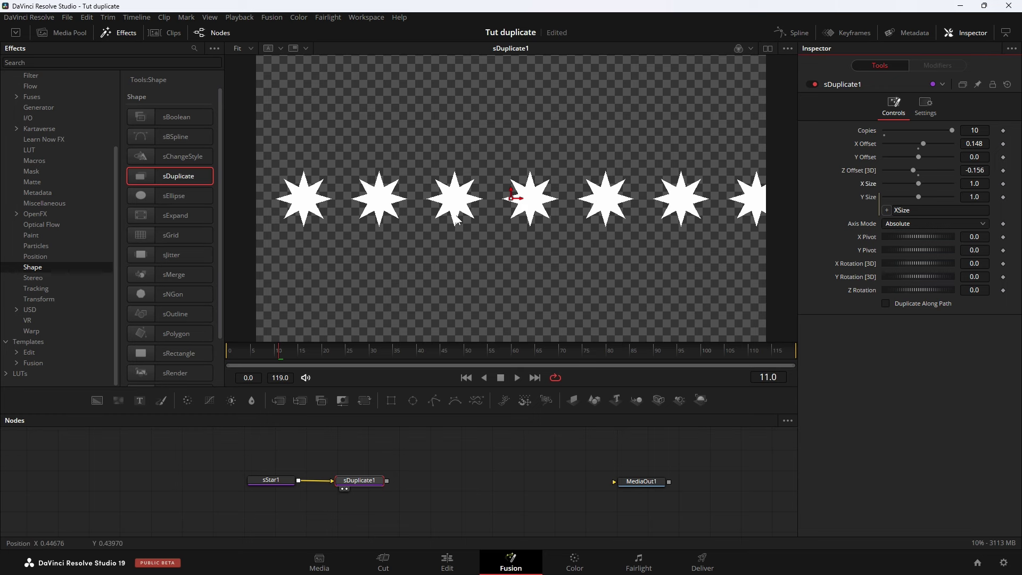
scroll(497, 258, up, 1)
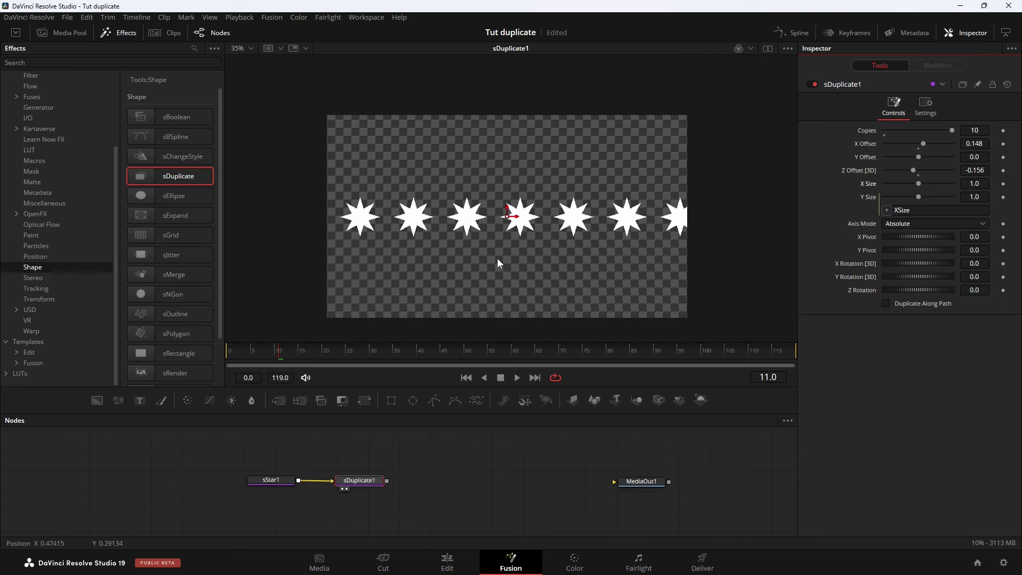
click(981, 130)
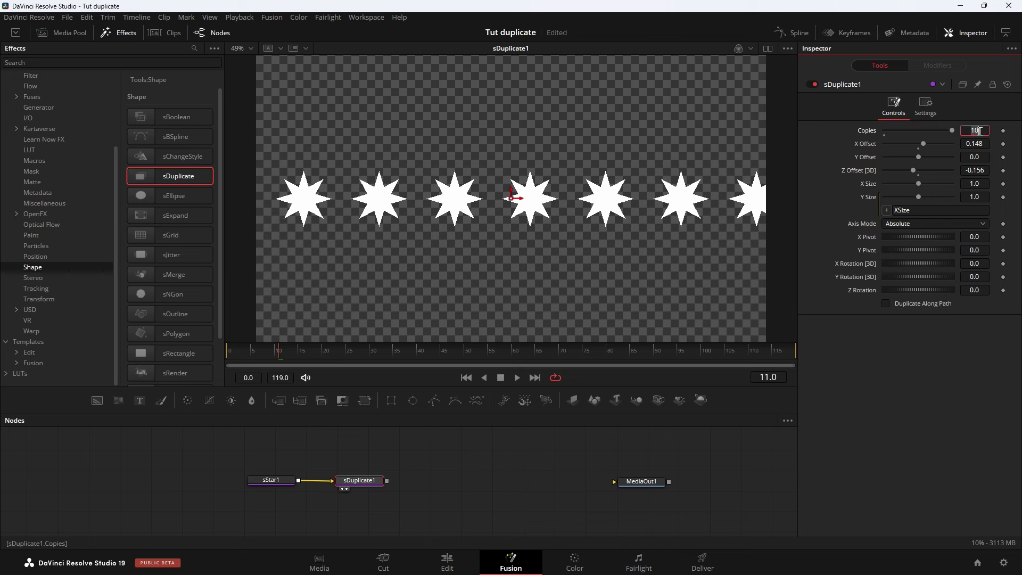
text(50)
key(Tab)
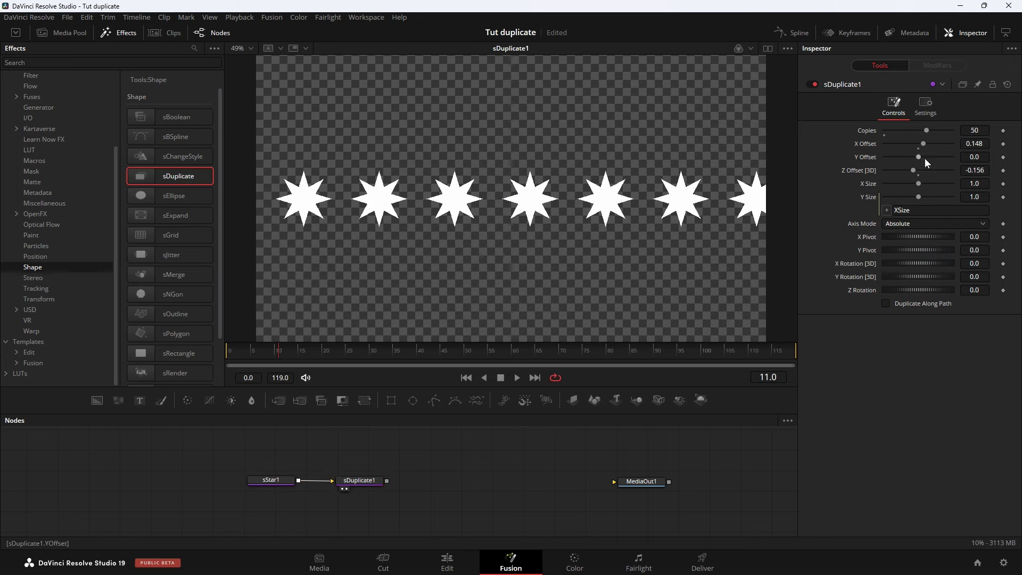
drag(924, 144, 919, 144)
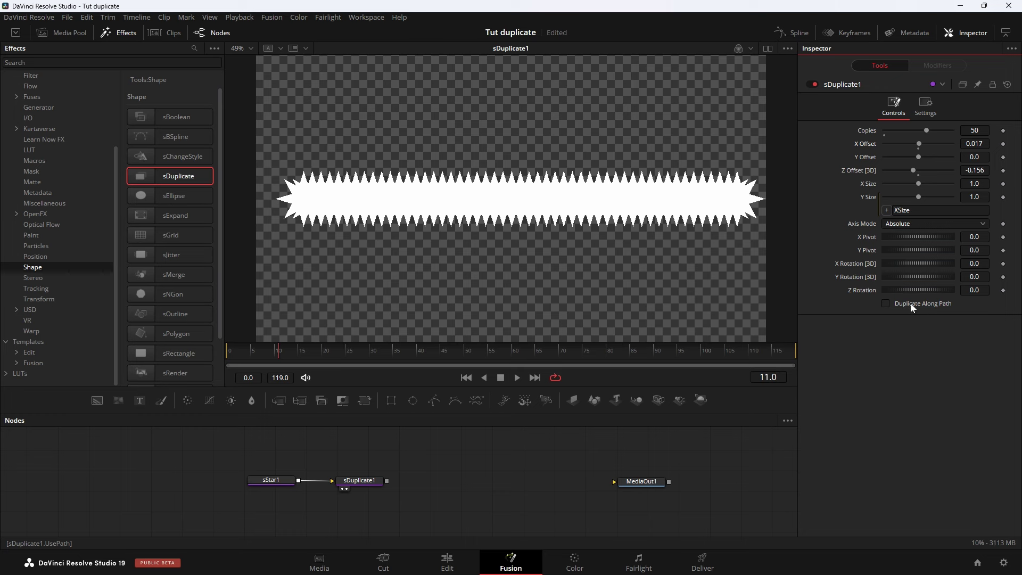
Enable Duplicate Along Path, close the Effects panel and enlarge a single viewer.
click(888, 303)
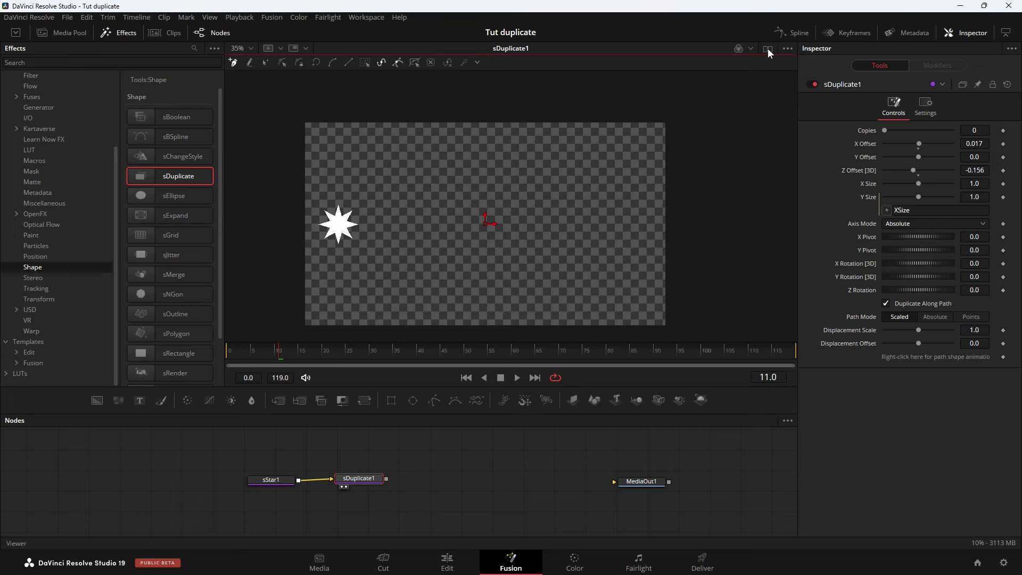
click(762, 47)
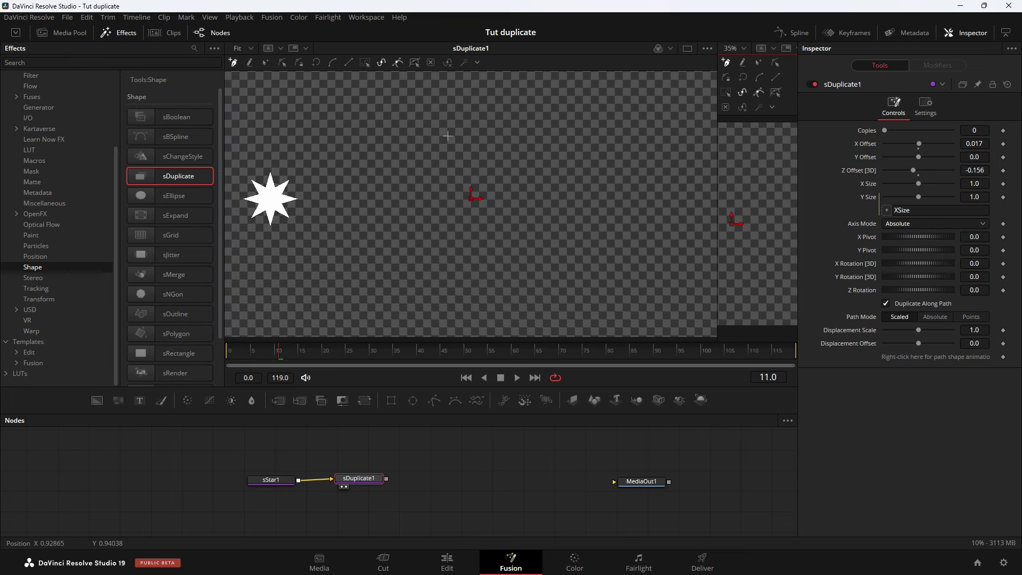
click(112, 27)
scroll(458, 180, down, 2)
scroll(404, 187, up, 1)
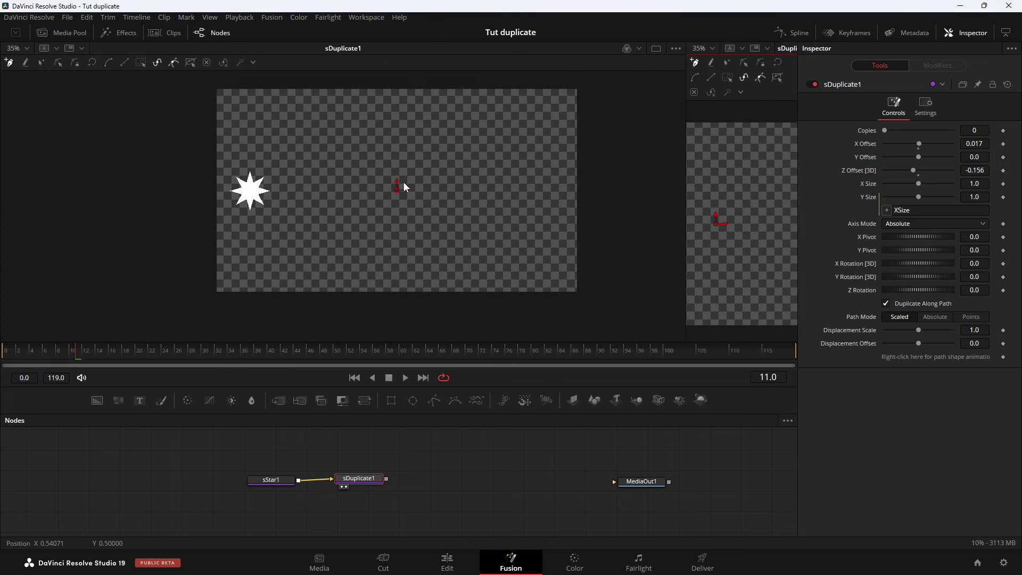
mouse_move(643, 221)
mouse_down()
mouse_move(520, 230)
mouse_move(555, 234)
mouse_up()
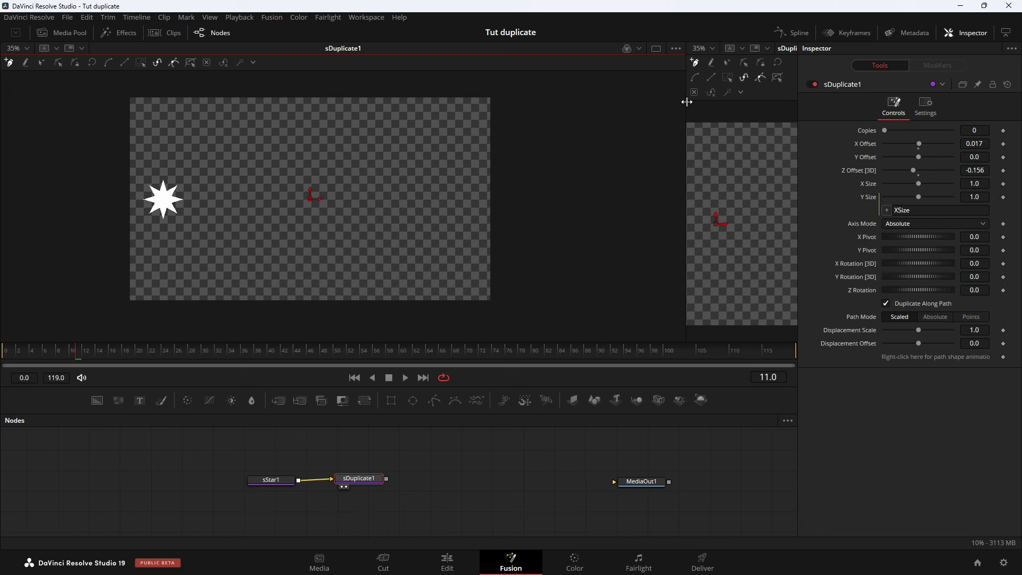
drag(687, 102, 353, 119)
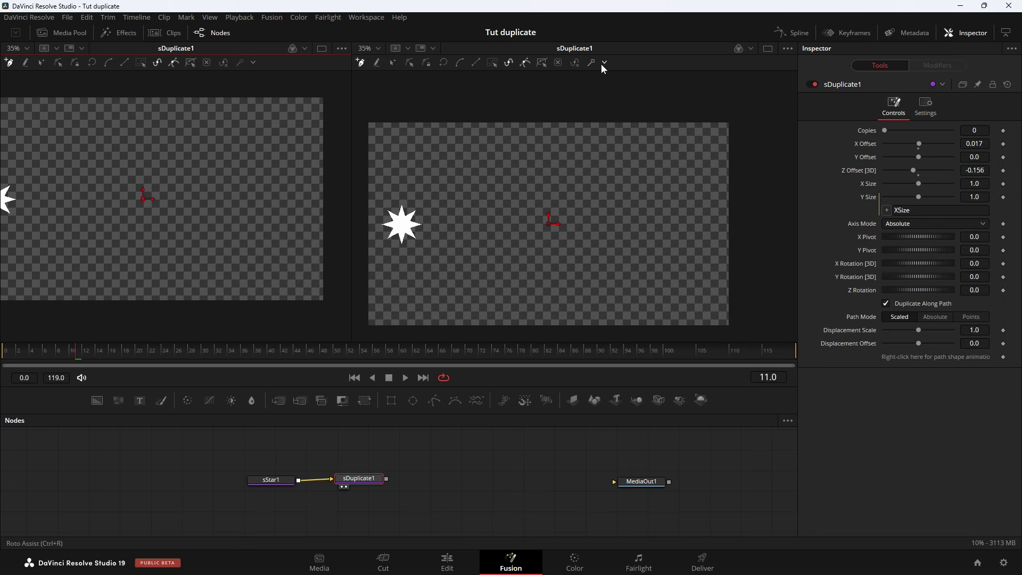
click(767, 49)
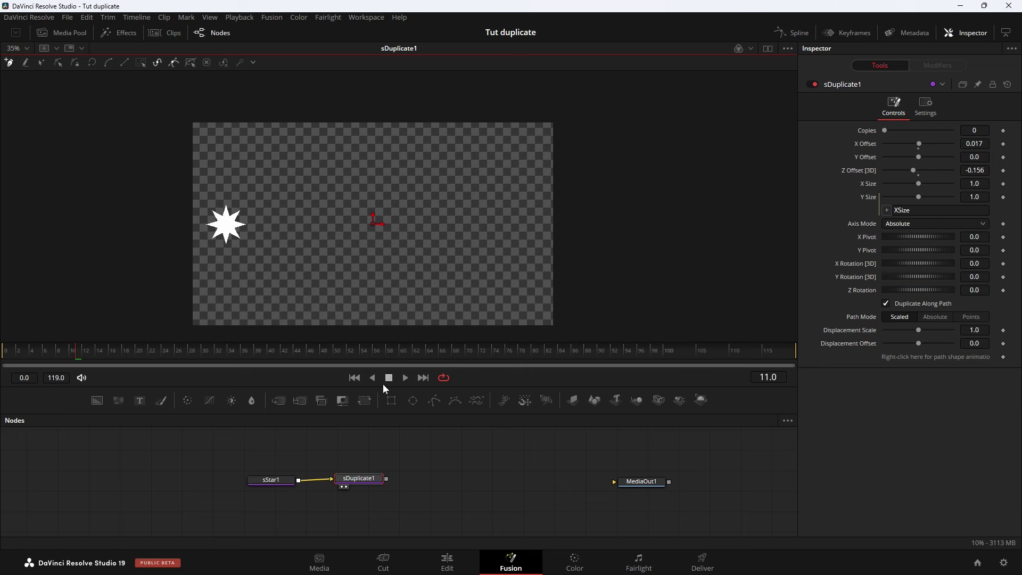
drag(383, 387, 384, 406)
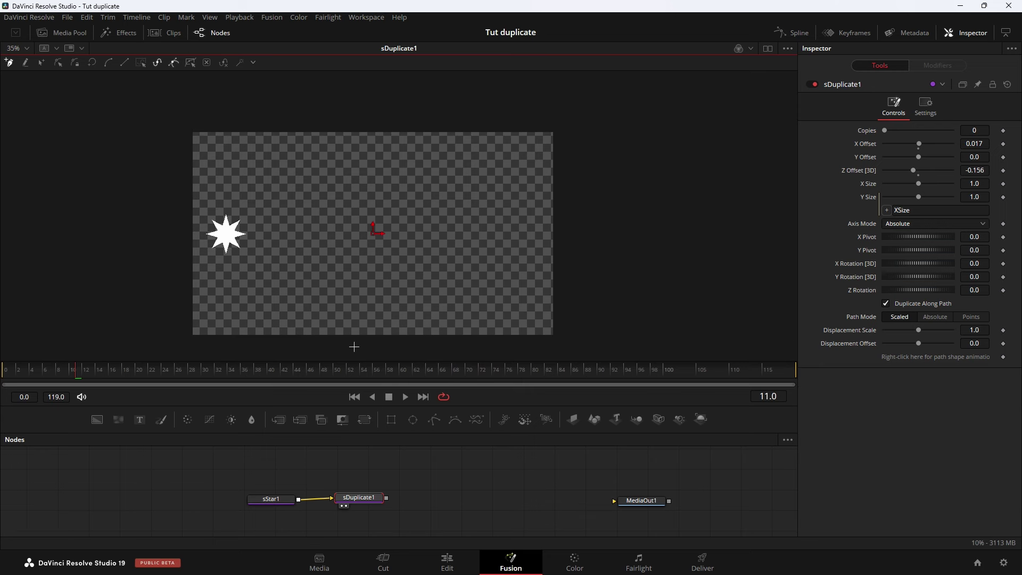
Draw a wavy polyline path from the frame's left to its lower right.
click(9, 63)
click(228, 234)
click(242, 195)
click(288, 176)
click(305, 197)
click(309, 213)
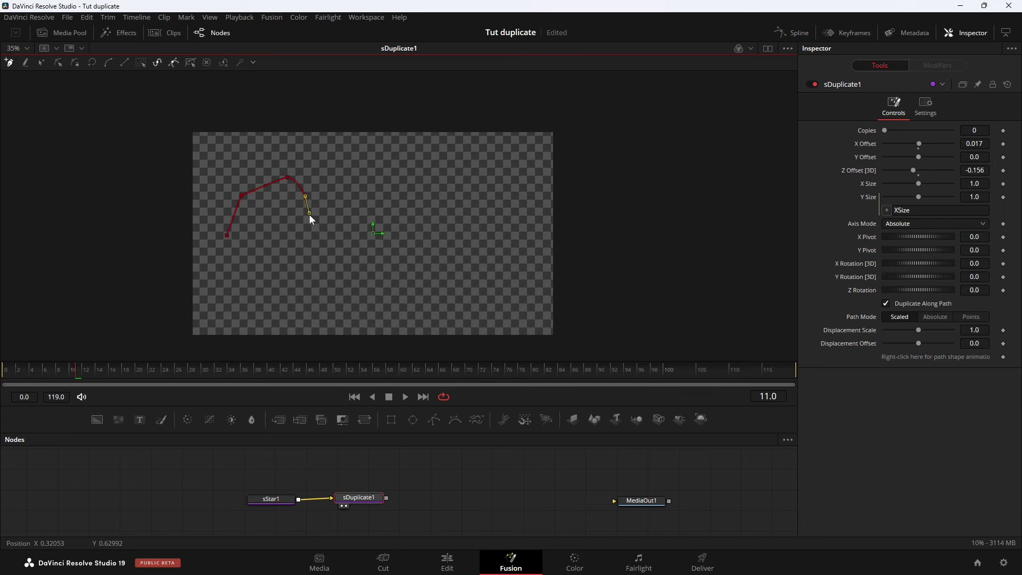
click(305, 262)
click(336, 292)
click(388, 268)
click(411, 225)
click(424, 204)
click(482, 195)
click(512, 262)
click(517, 287)
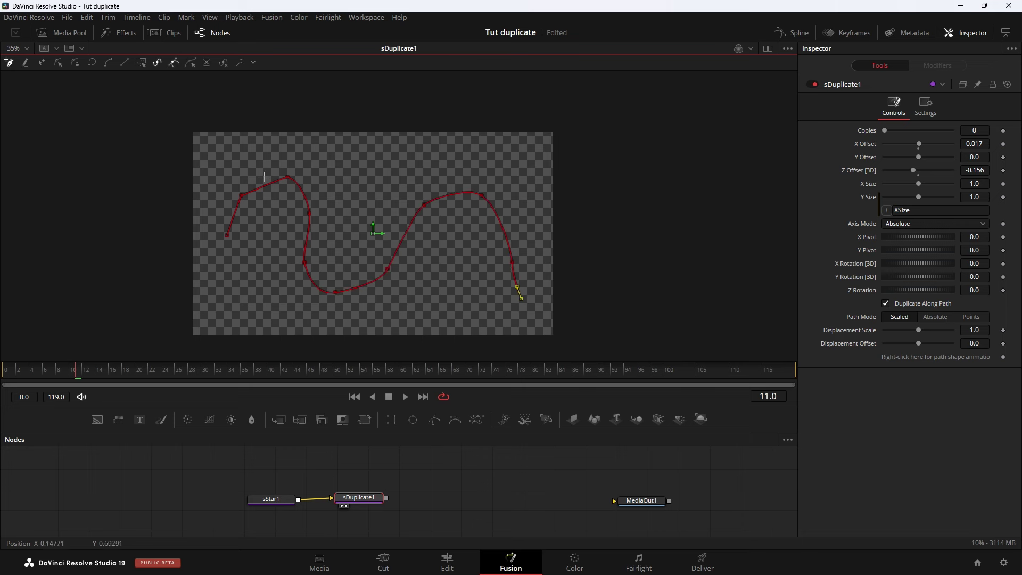
Raise Copies to 21, then step it down to 18 stars along the path.
mouse_move(884, 130)
mouse_down()
mouse_move(942, 134)
mouse_move(907, 133)
mouse_up()
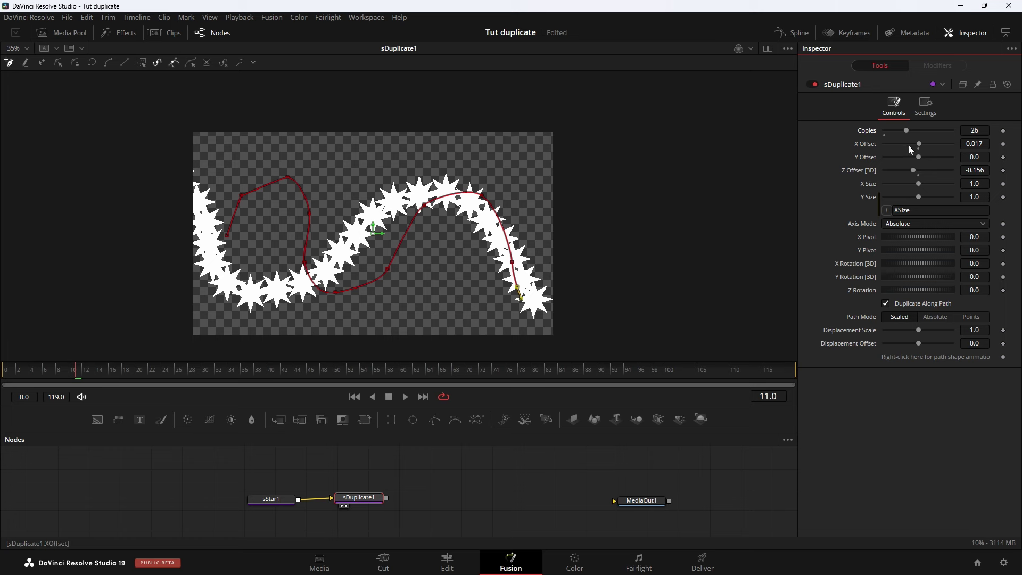
key(Down)
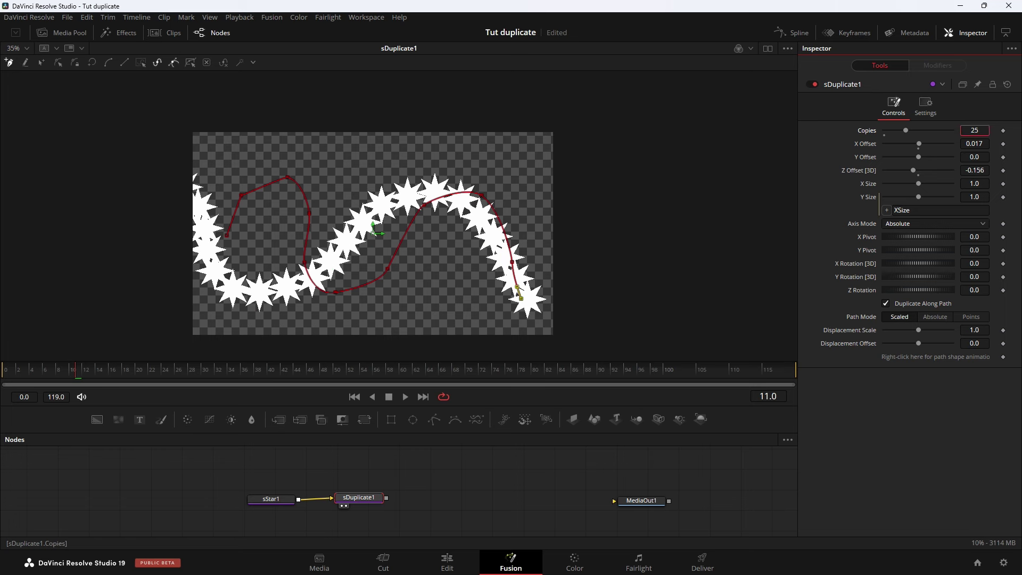
key(Down)
key(Down)
key(Down)
key(Down)
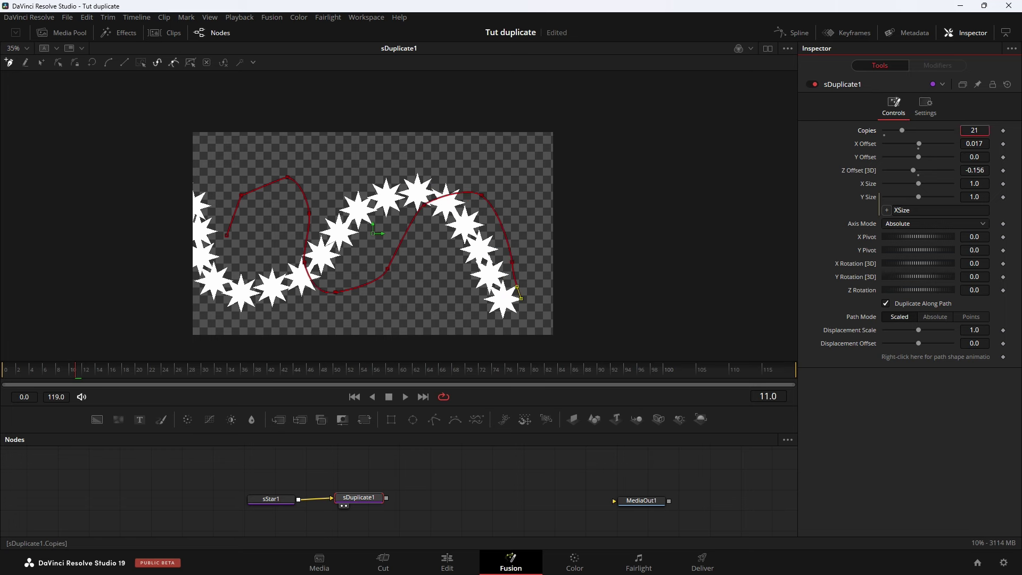
key(Down)
key(Down)
key(Down)
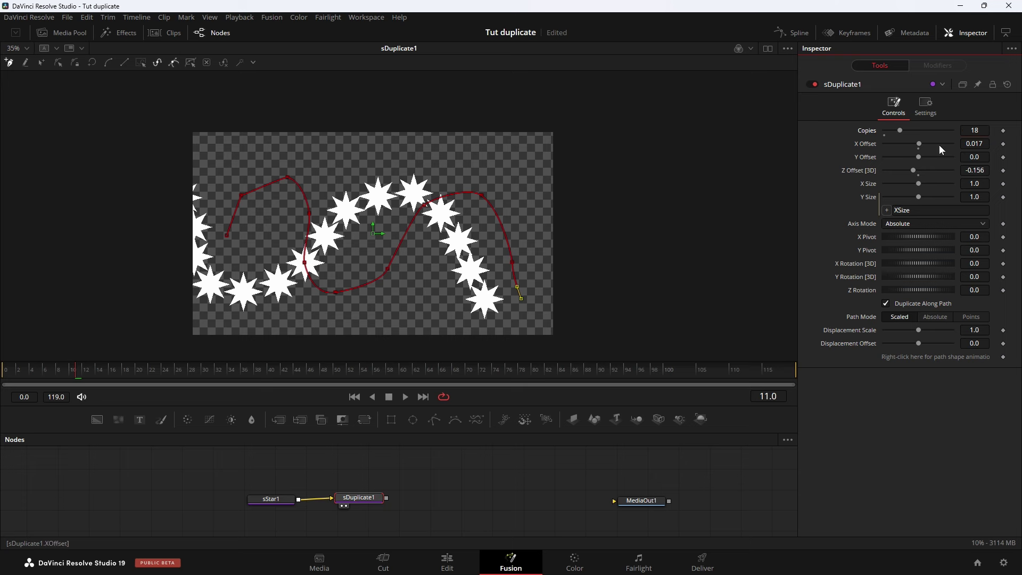
Shrink the star shape to about half size.
click(274, 497)
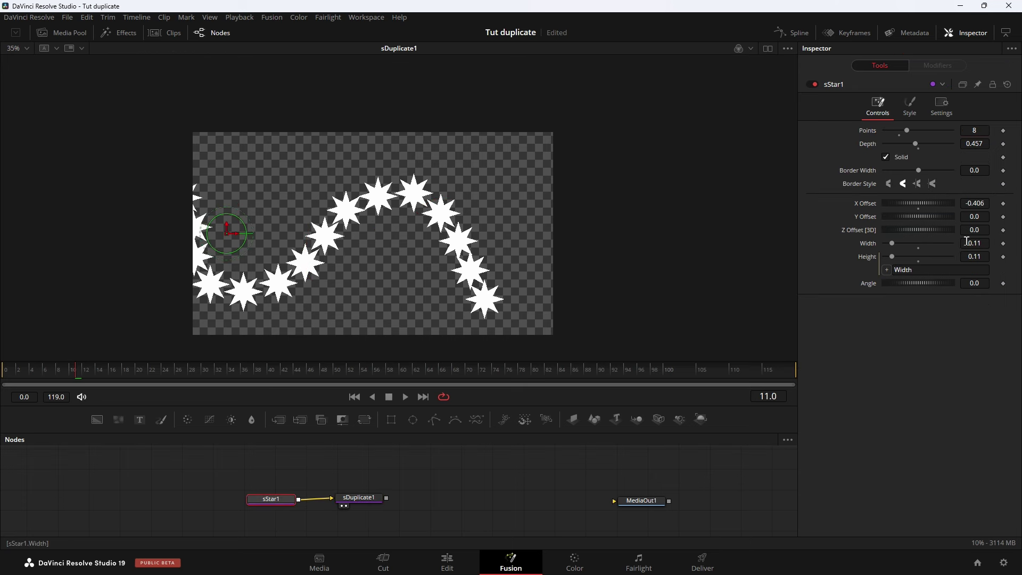
drag(967, 243, 943, 243)
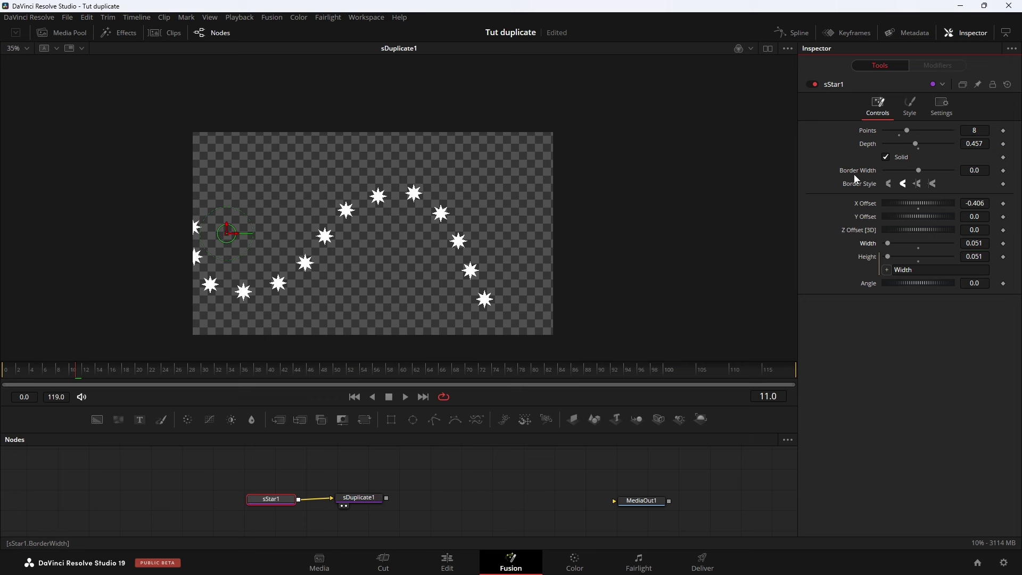
click(362, 498)
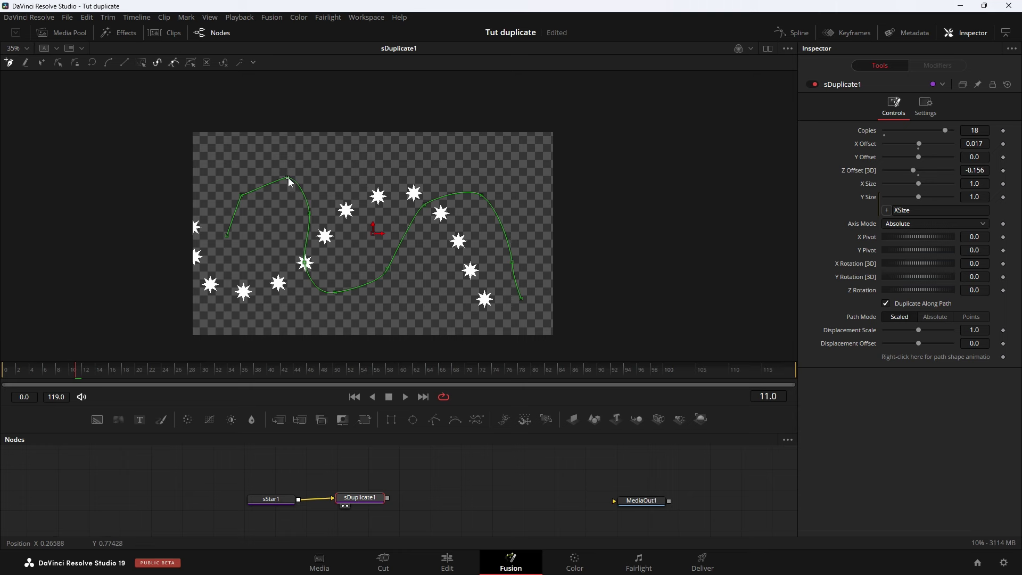
Delete the top, top-left and end points from the path to simplify it.
mouse_move(288, 178)
mouse_down()
mouse_move(269, 265)
mouse_move(275, 172)
mouse_up()
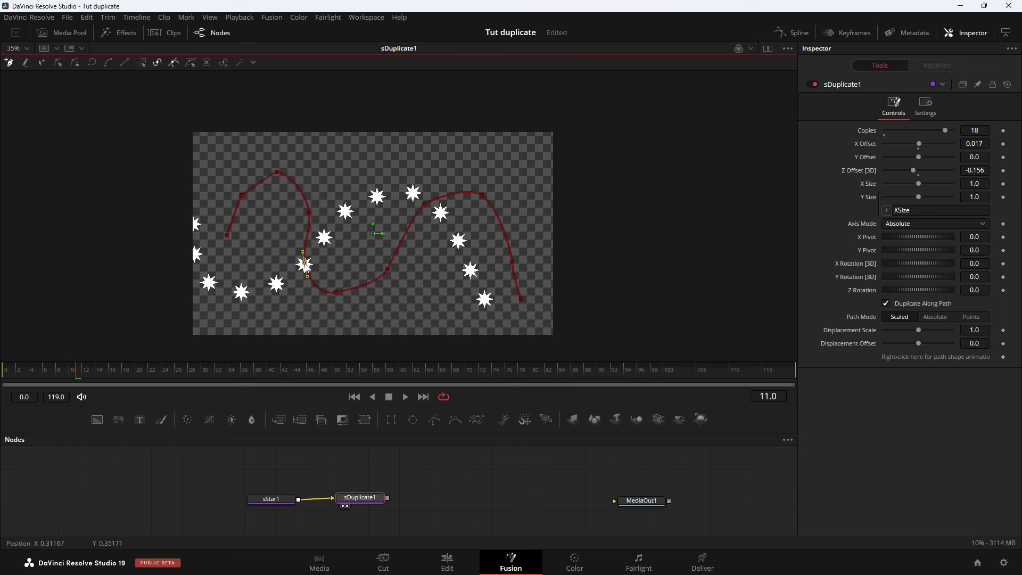
key(Delete)
click(279, 173)
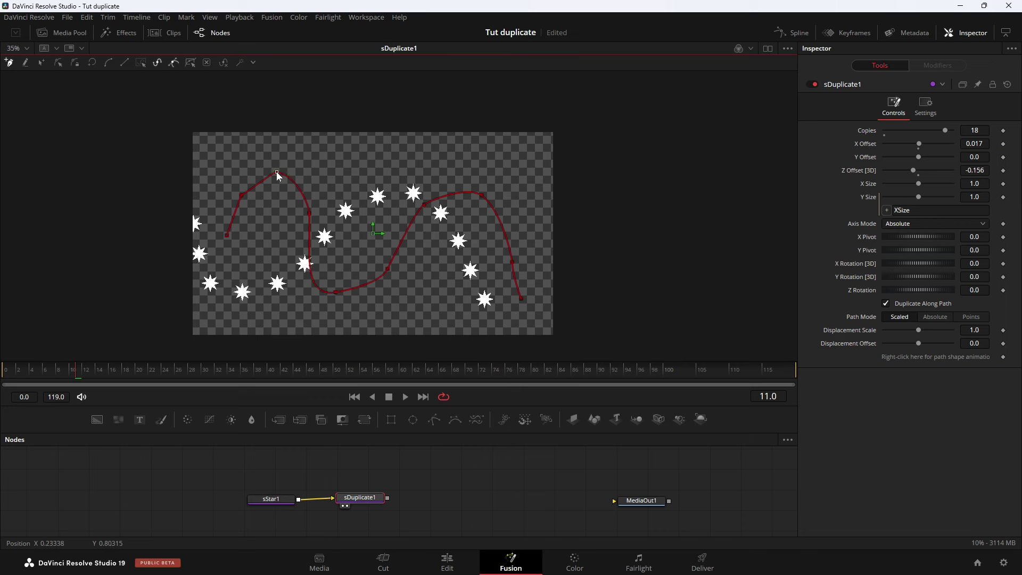
key(Delete)
click(241, 196)
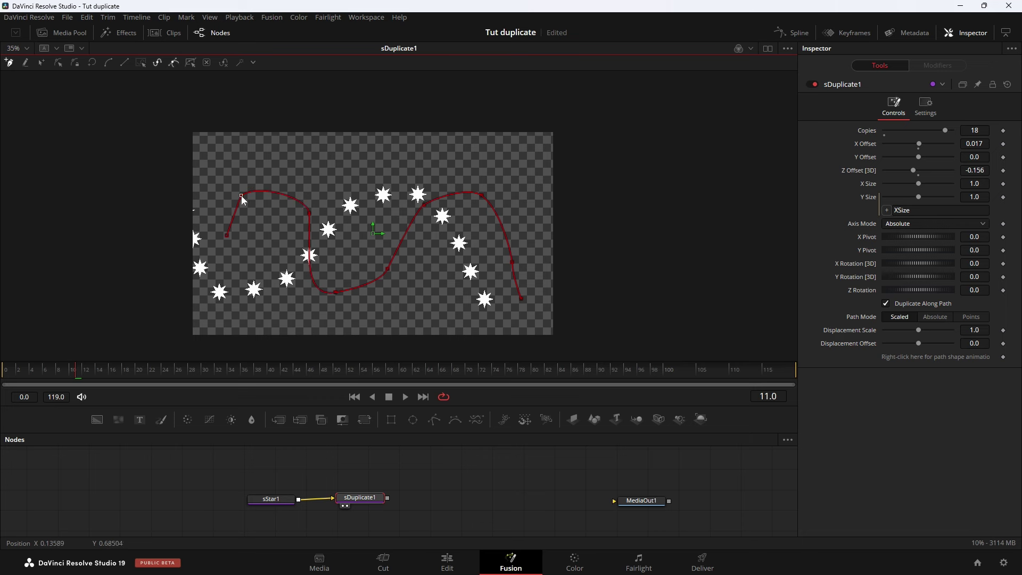
key(Delete)
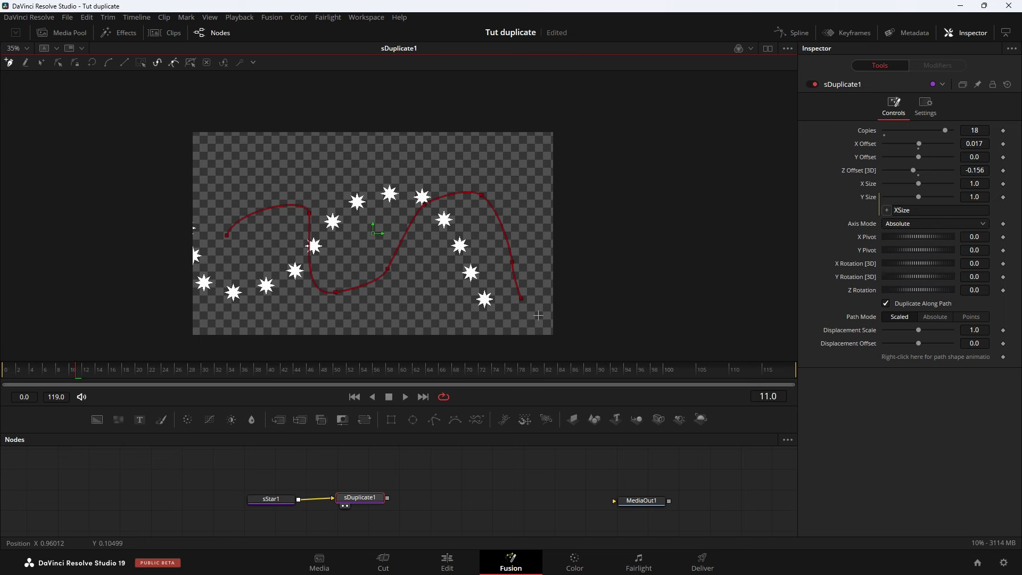
click(521, 297)
key(Delete)
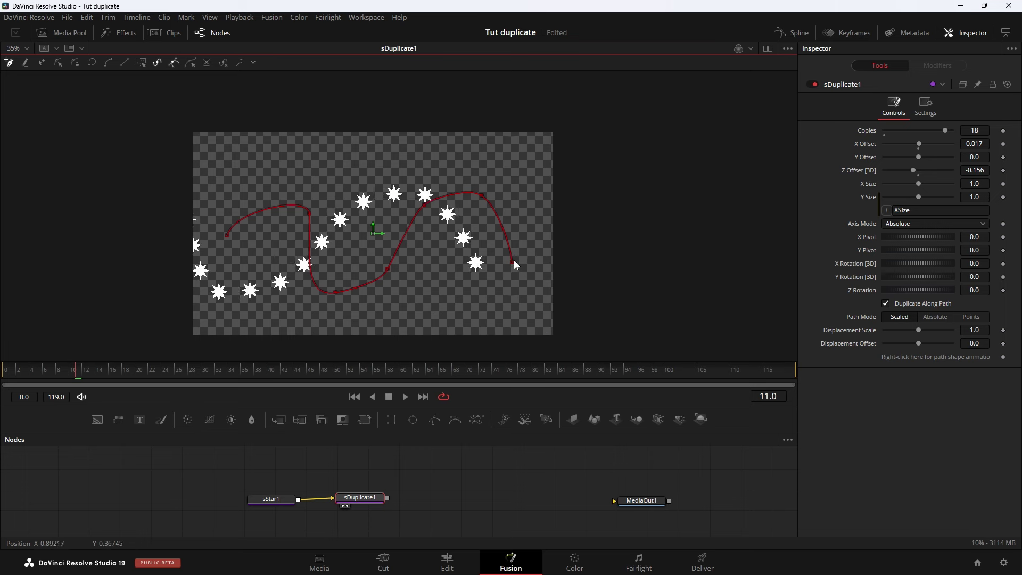
key(Delete)
click(482, 194)
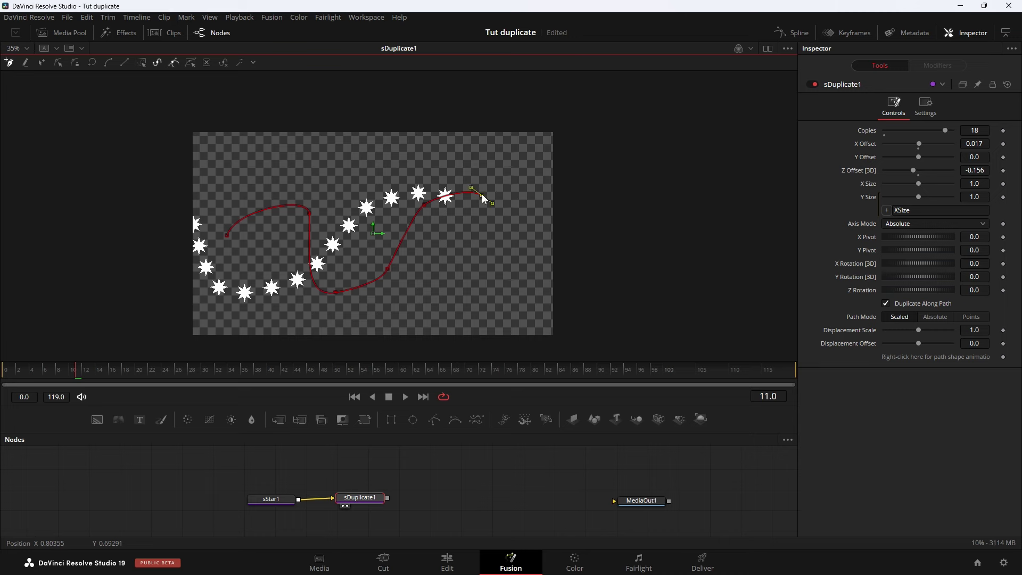
key(Delete)
Drag the path's end point and tangent down-right into a taller hump.
mouse_move(424, 204)
mouse_down()
mouse_move(494, 287)
mouse_move(491, 159)
mouse_move(496, 246)
mouse_up()
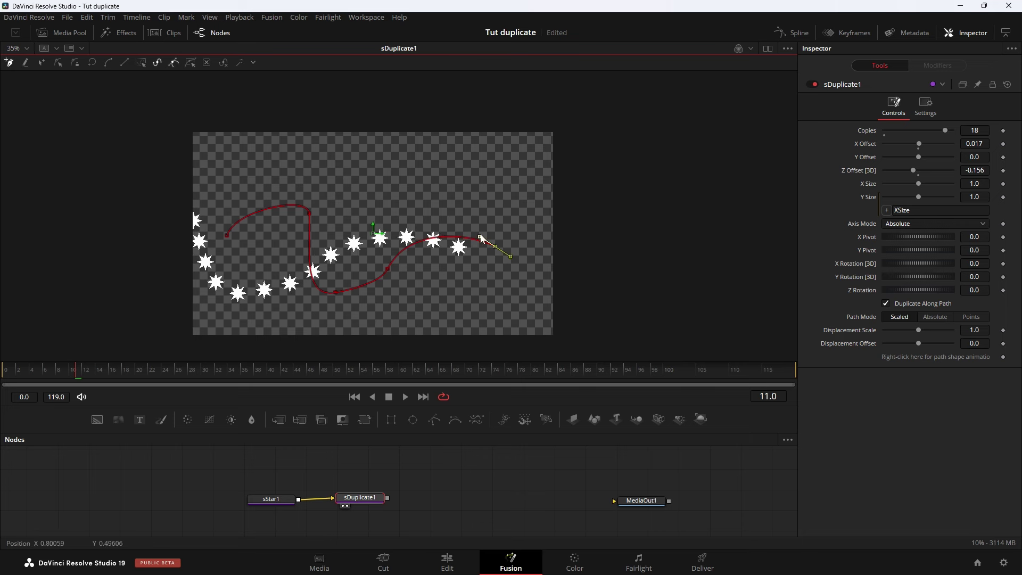
mouse_move(481, 239)
mouse_down()
mouse_move(506, 227)
mouse_move(440, 150)
mouse_move(420, 149)
mouse_up()
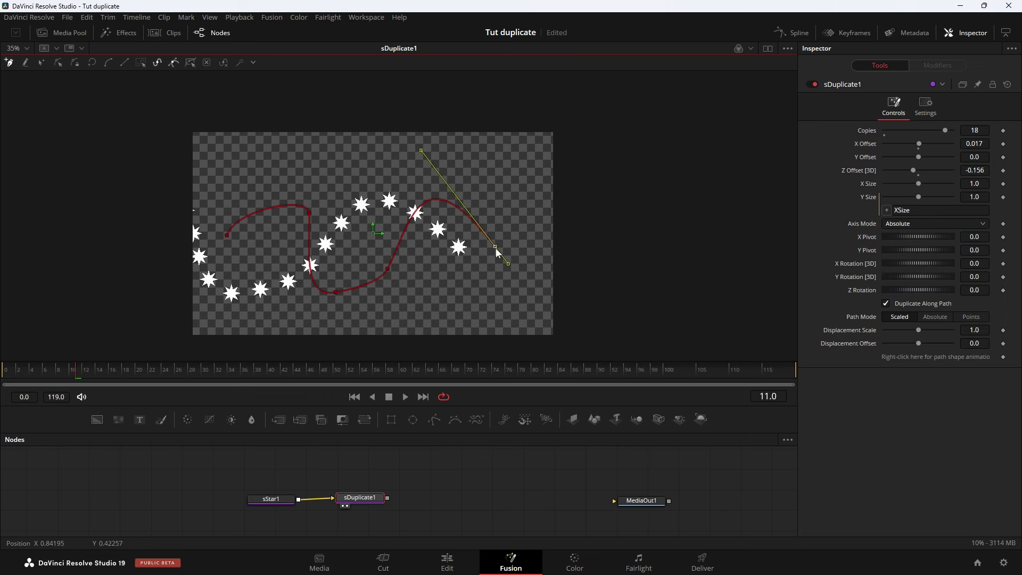
drag(496, 247, 595, 301)
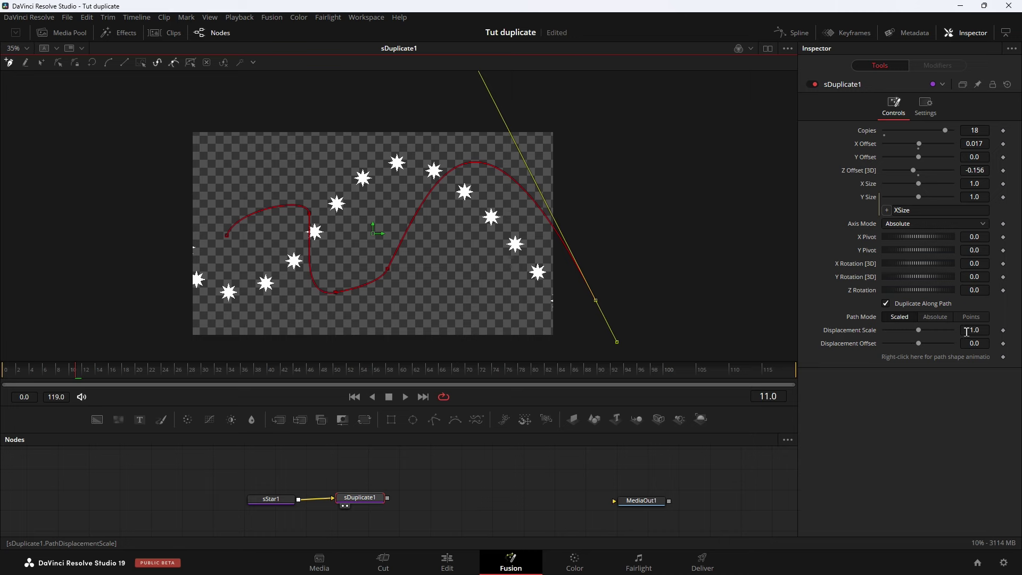
Drag sDuplicate1's Displacement Scale to 1.17 and Displacement Offset to -0.05.
drag(967, 331, 895, 330)
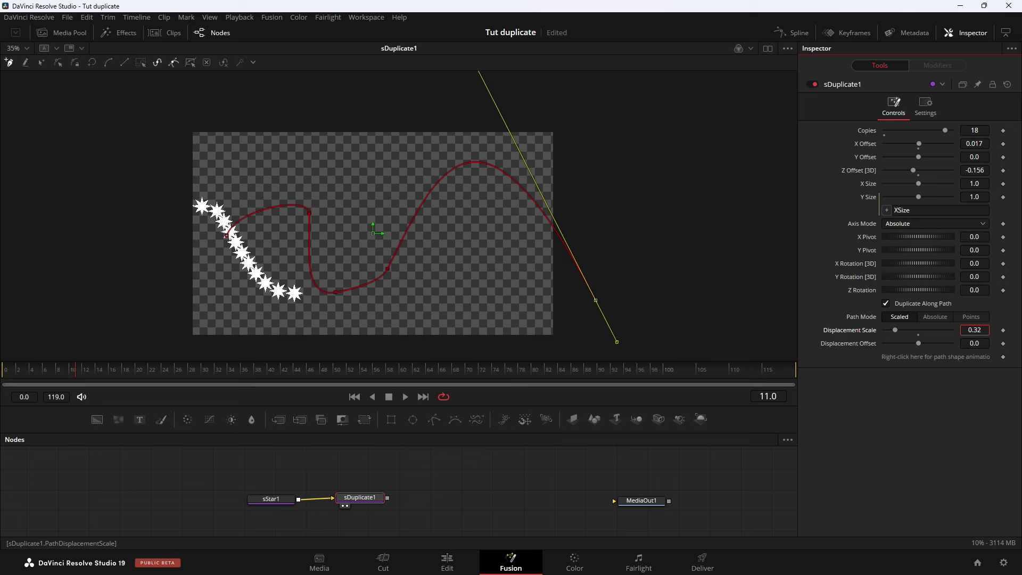
mouse_move(977, 331)
mouse_down()
mouse_move(987, 329)
mouse_move(886, 343)
mouse_move(934, 344)
mouse_up()
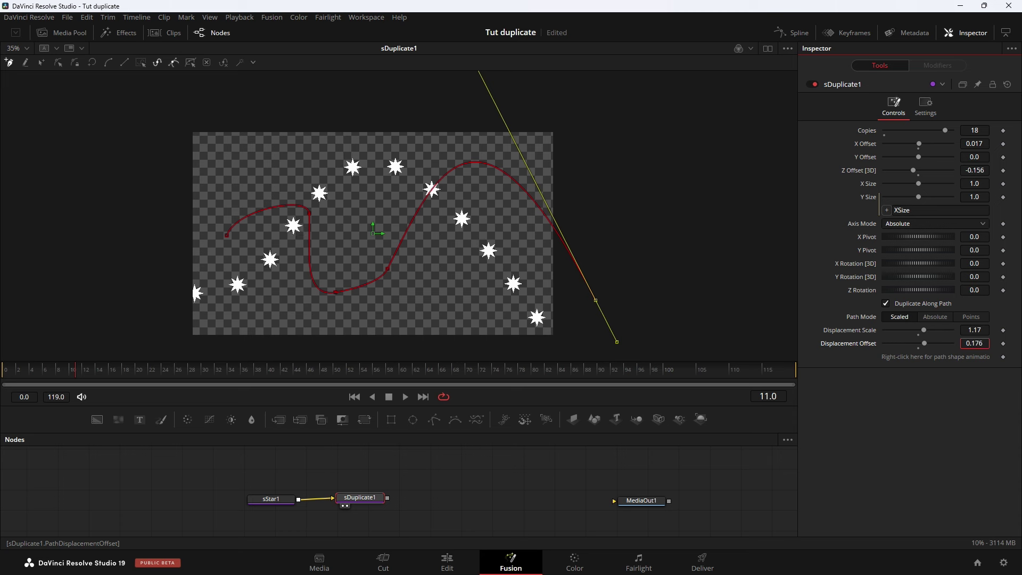
drag(934, 344, 917, 344)
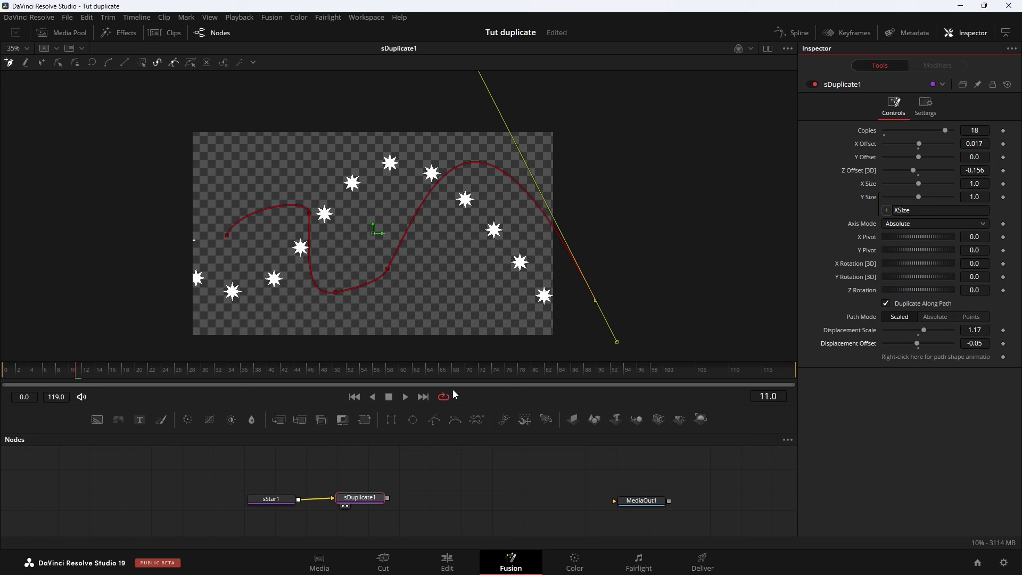
Enlarge the Nodes panel and move sStar1 farther left of sDuplicate1.
drag(454, 407, 455, 350)
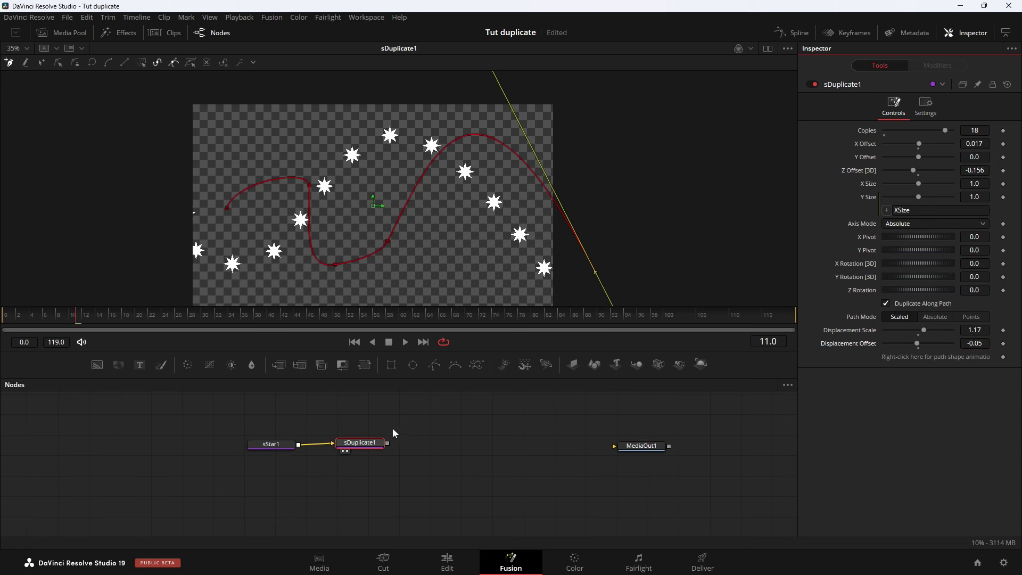
drag(260, 447, 228, 448)
mouse_move(386, 464)
mouse_down()
mouse_move(402, 475)
mouse_move(458, 475)
mouse_up()
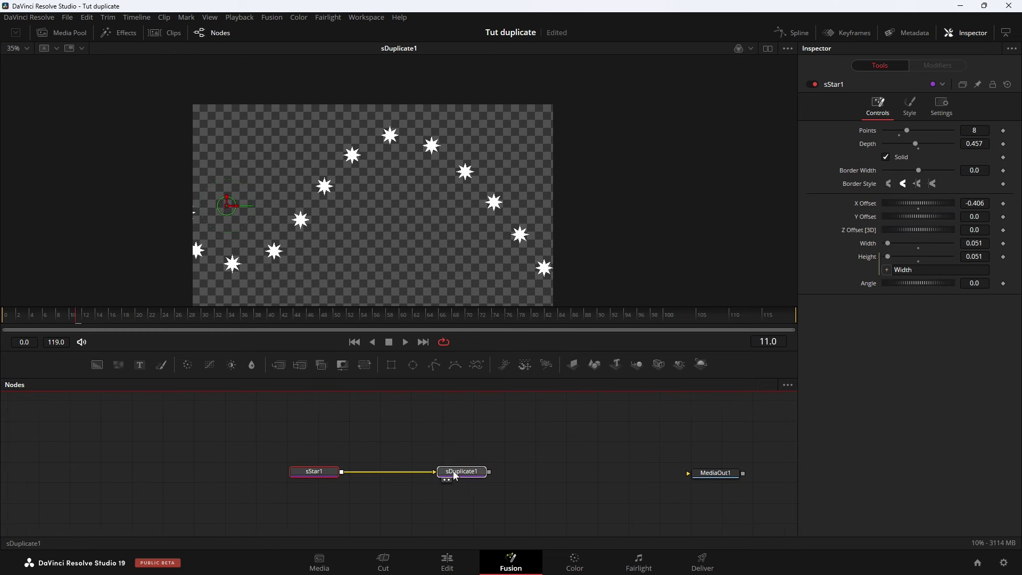
click(307, 470)
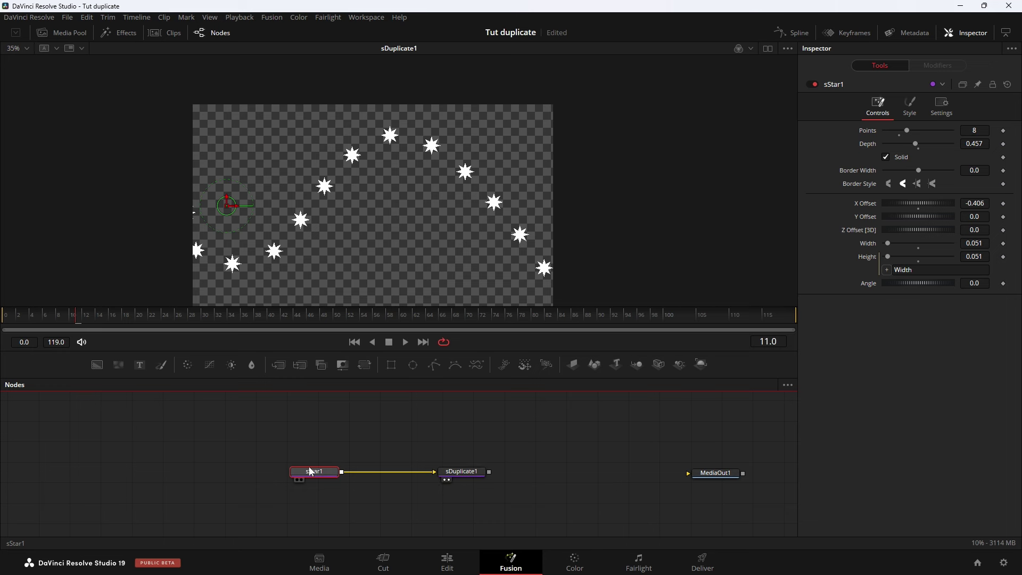
drag(314, 476, 263, 471)
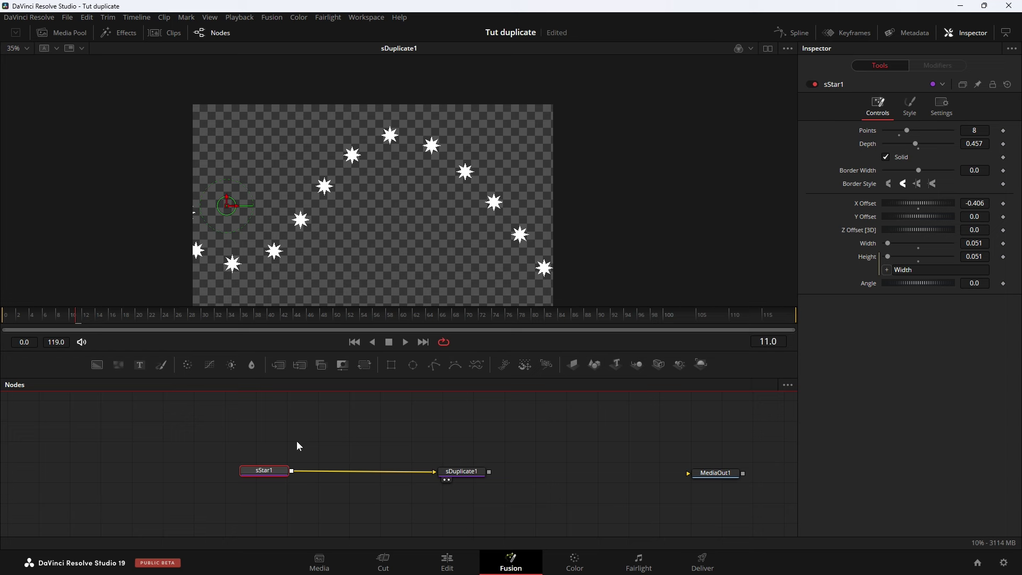
Add an sNGon node and merge it with sStar1's output through sMerge2.
click(301, 427)
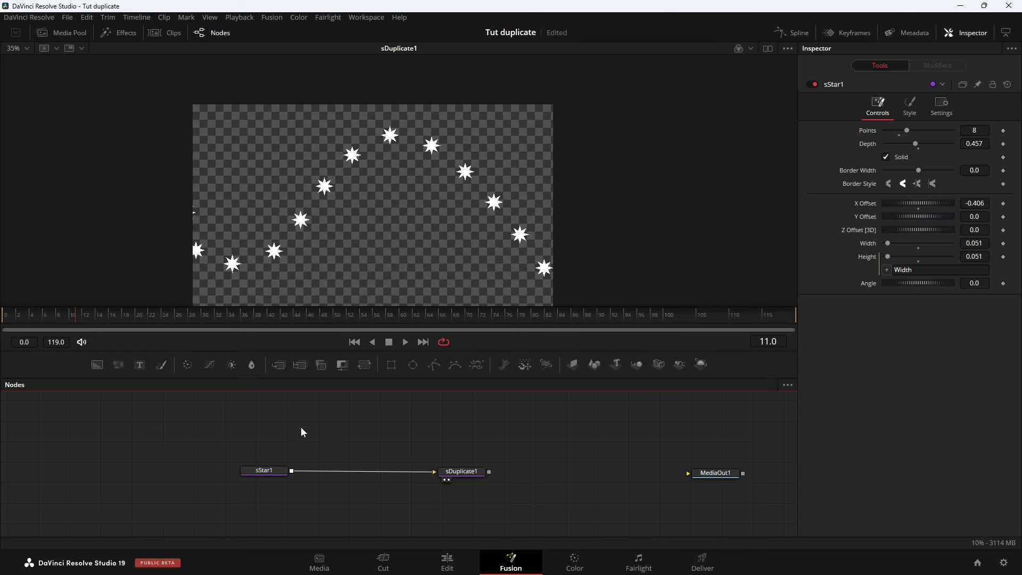
key(shift+space)
text(ngon)
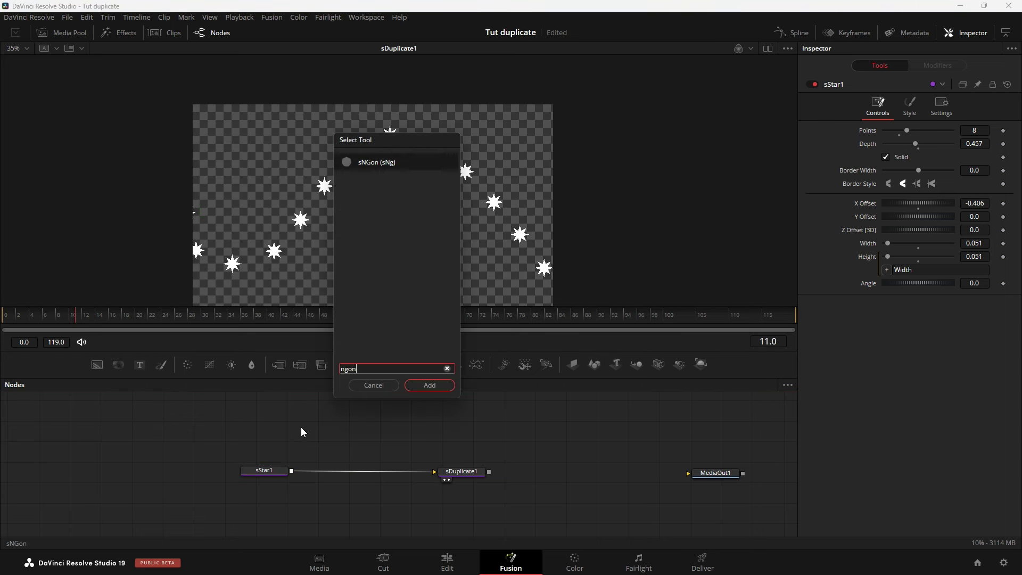
key(Return)
drag(302, 431, 268, 433)
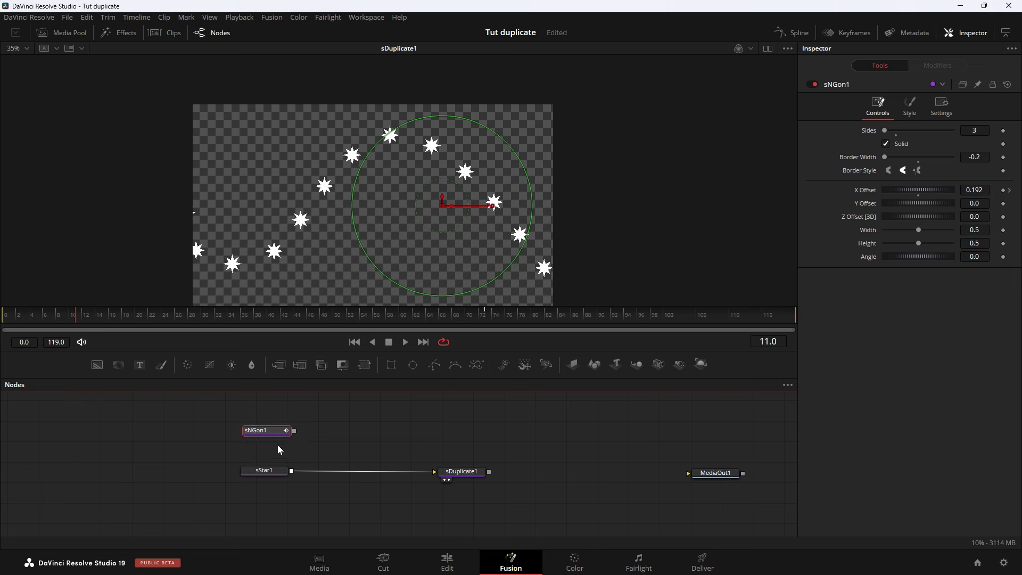
drag(294, 431, 291, 472)
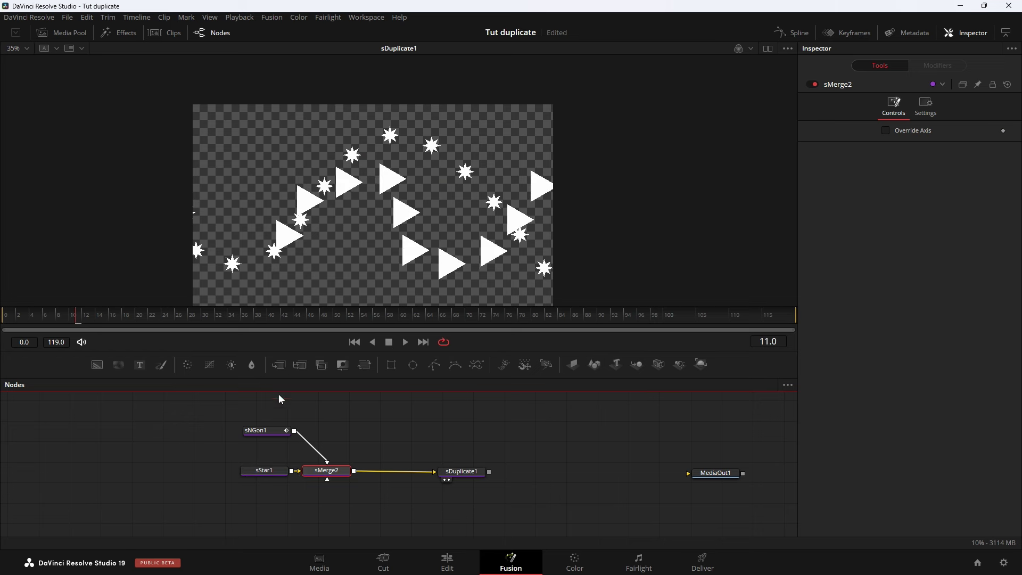
Keep sNGon1 as a triangle and make its colour red by removing green and blue.
click(262, 432)
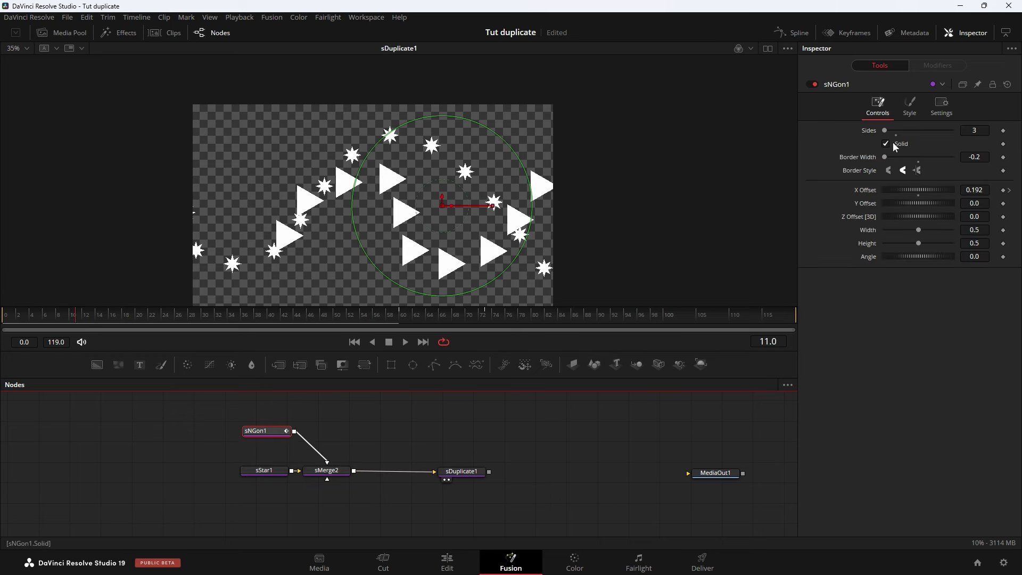
drag(887, 128, 881, 133)
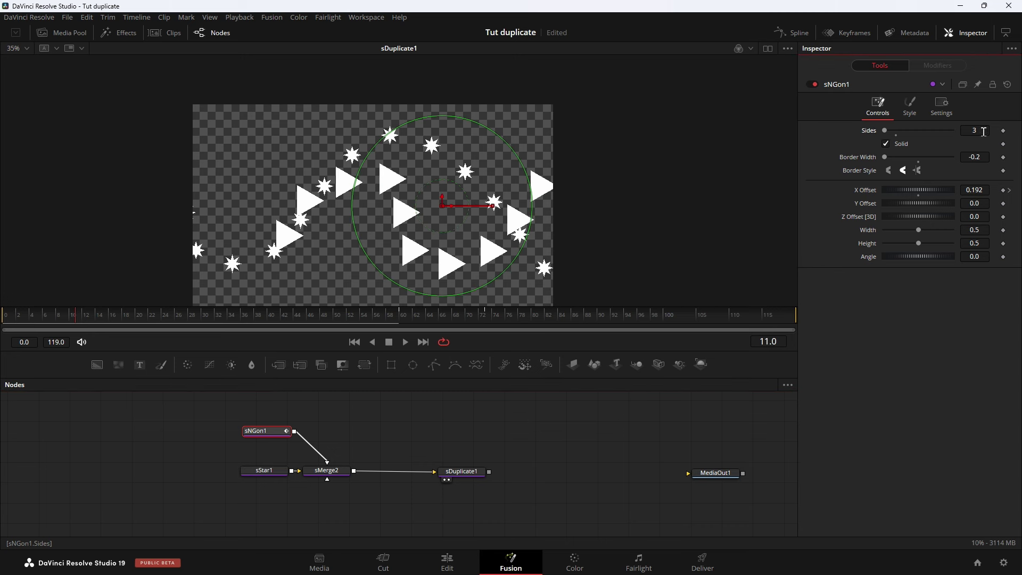
click(906, 97)
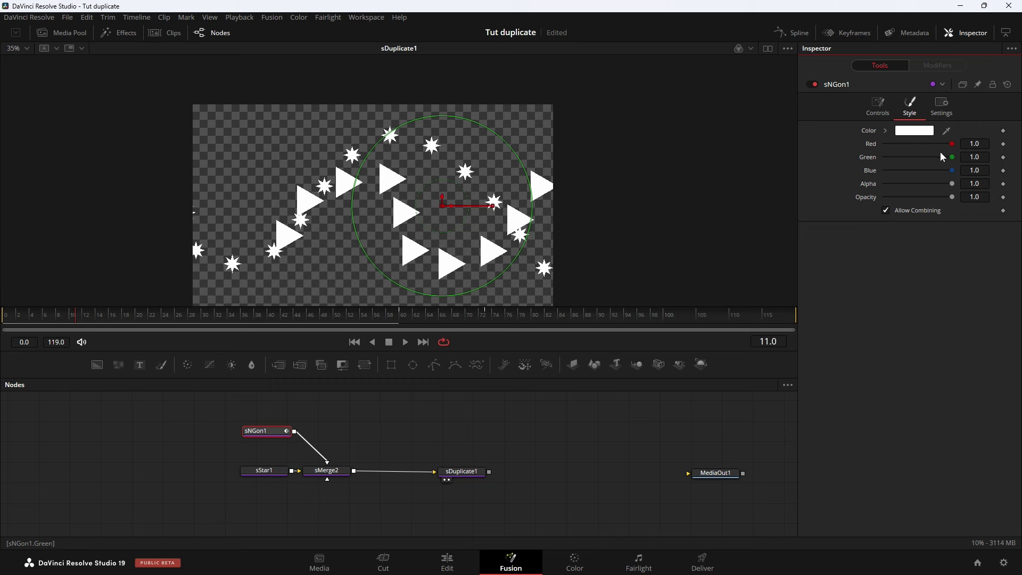
drag(941, 157, 881, 158)
drag(951, 171, 804, 179)
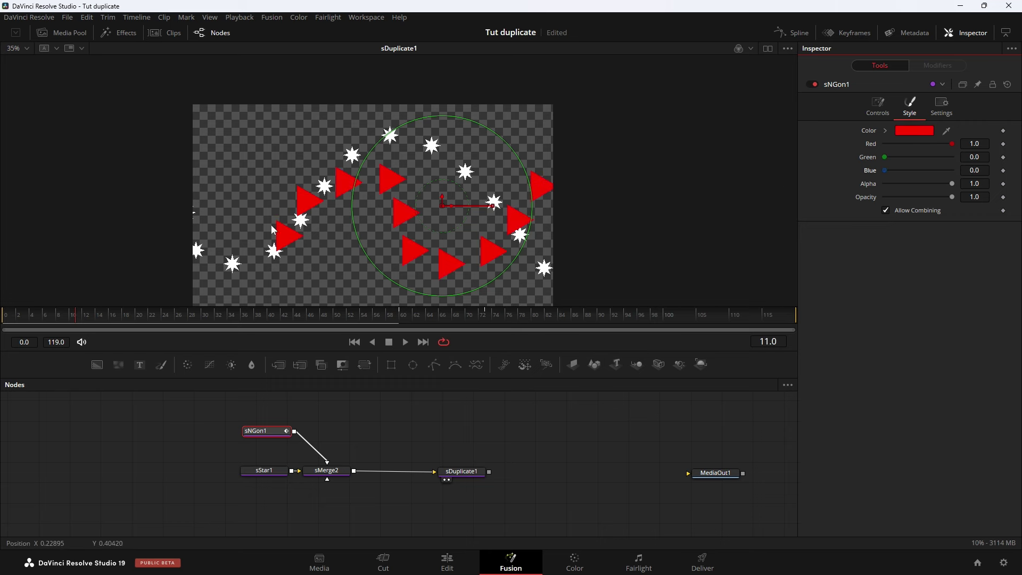
Turn the sStar1 stars yellow, warmed slightly toward orange.
click(255, 472)
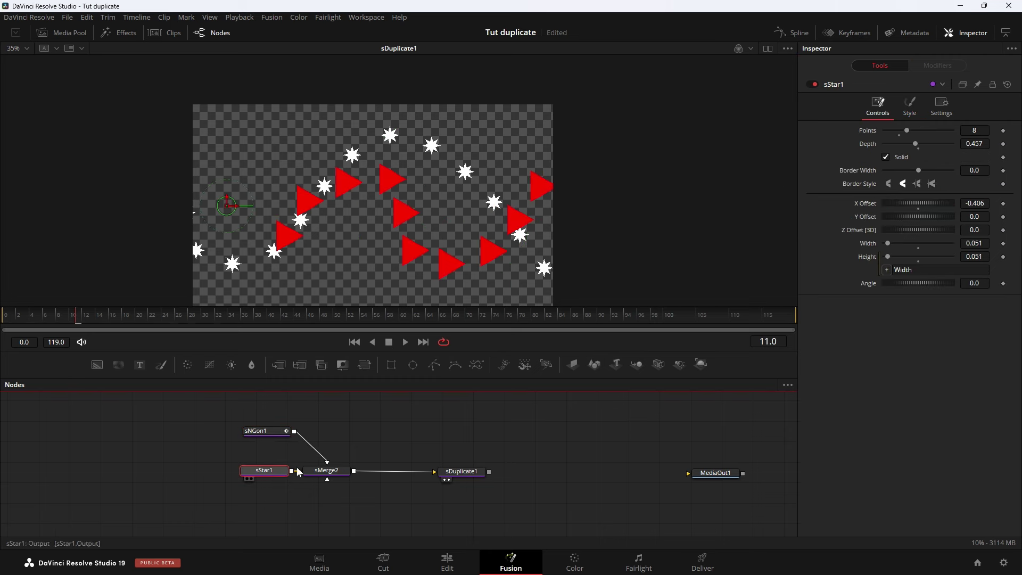
click(910, 105)
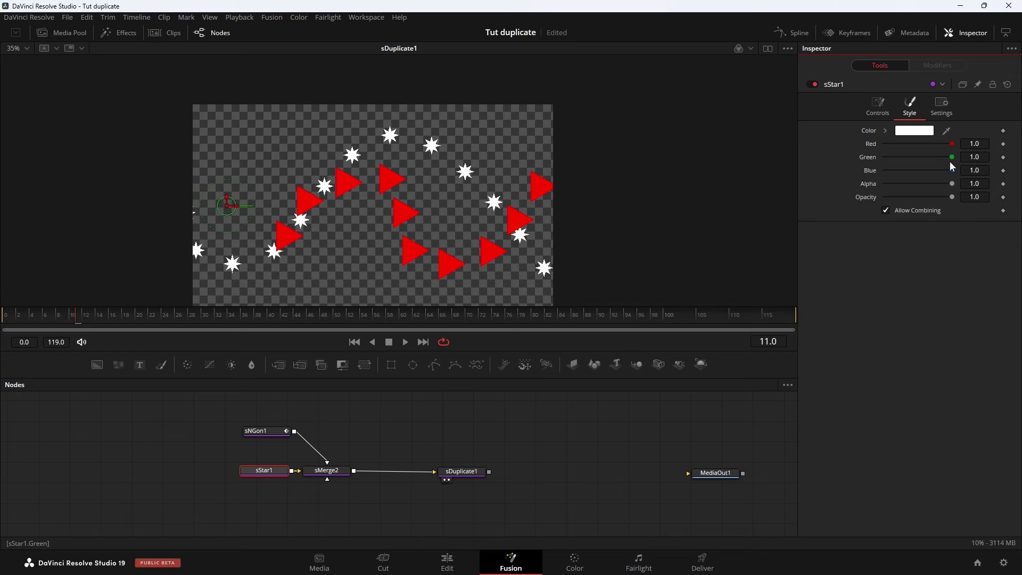
drag(951, 170, 835, 175)
drag(950, 157, 923, 162)
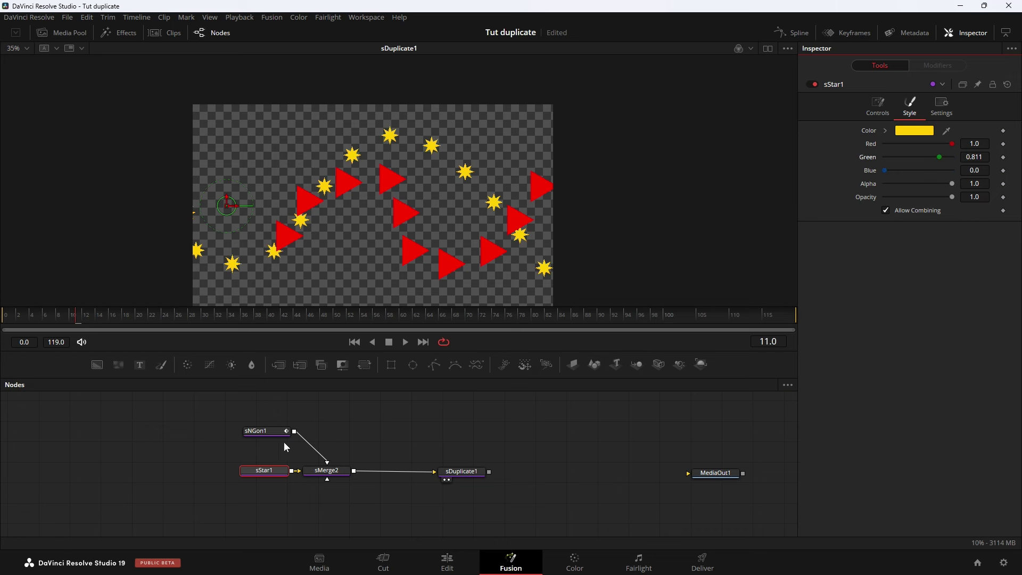
click(275, 432)
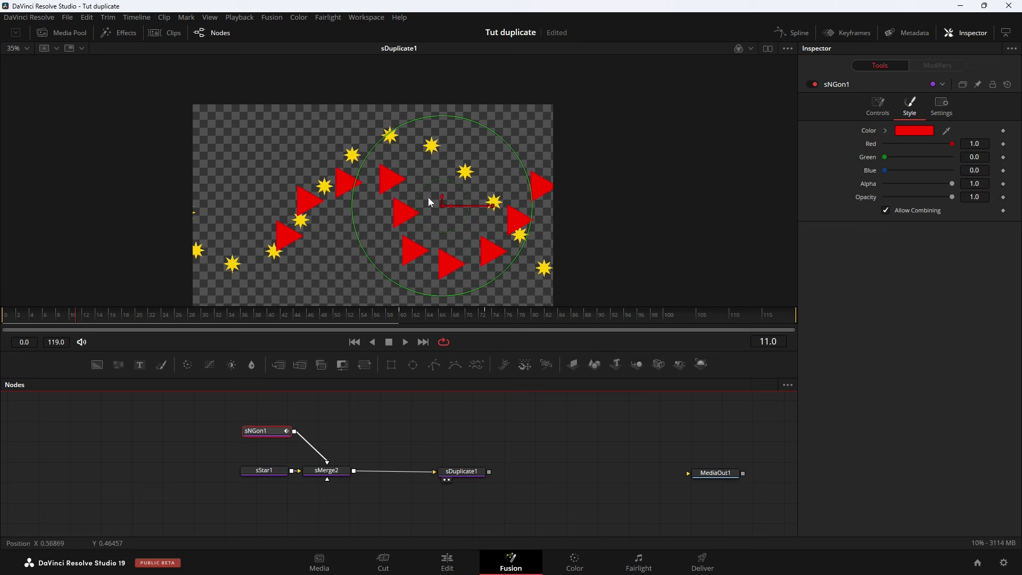
Set sDuplicate1's Displacement Scale to 0.929 to tighten copies along the path.
click(882, 110)
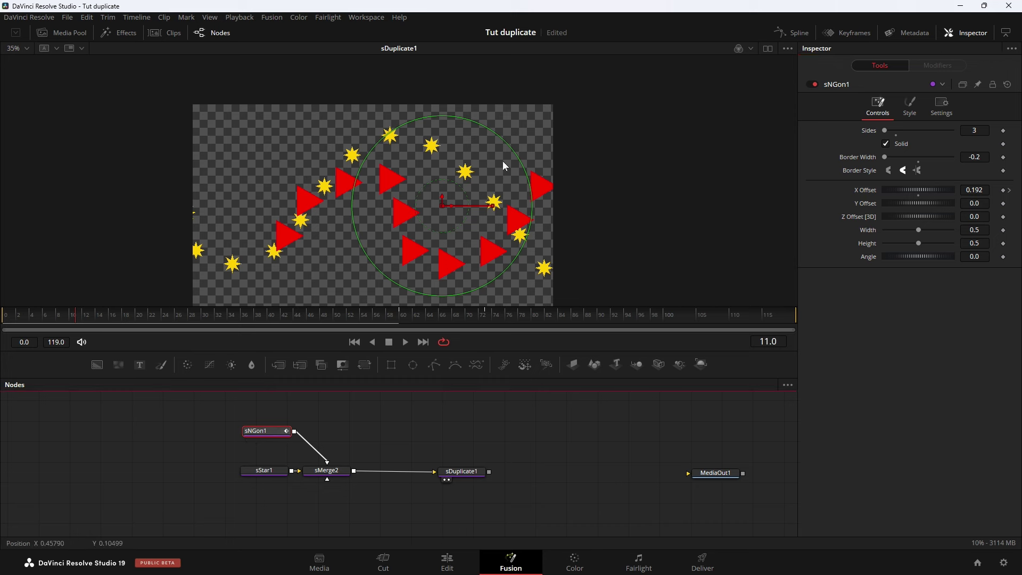
click(965, 130)
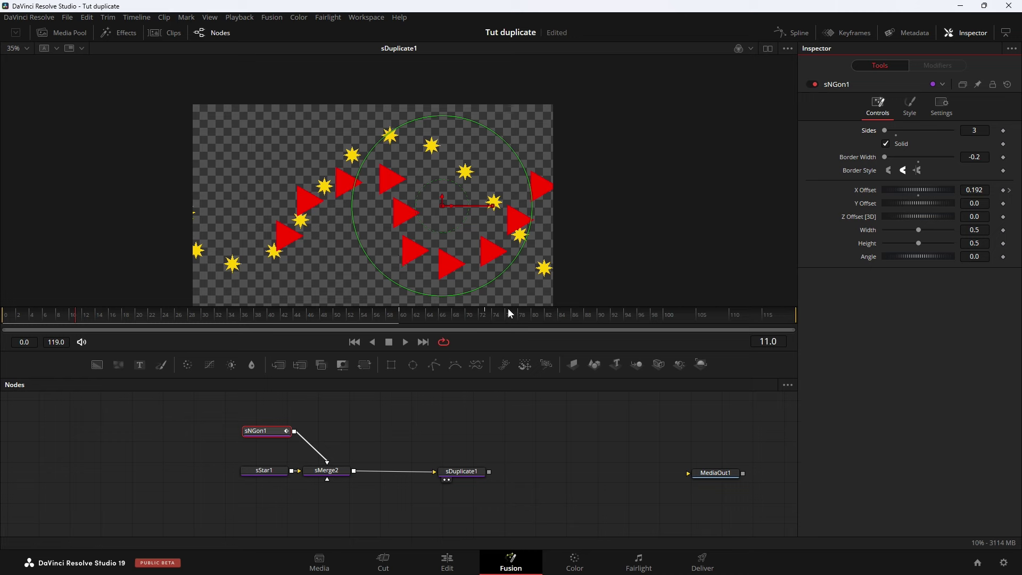
click(452, 472)
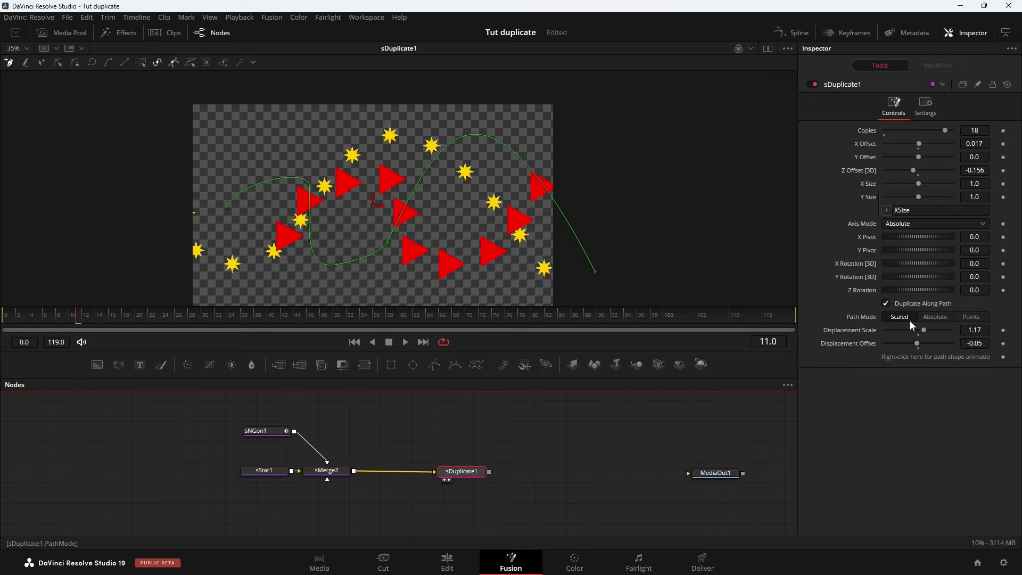
mouse_move(925, 330)
mouse_down()
mouse_move(884, 332)
mouse_move(916, 333)
mouse_up()
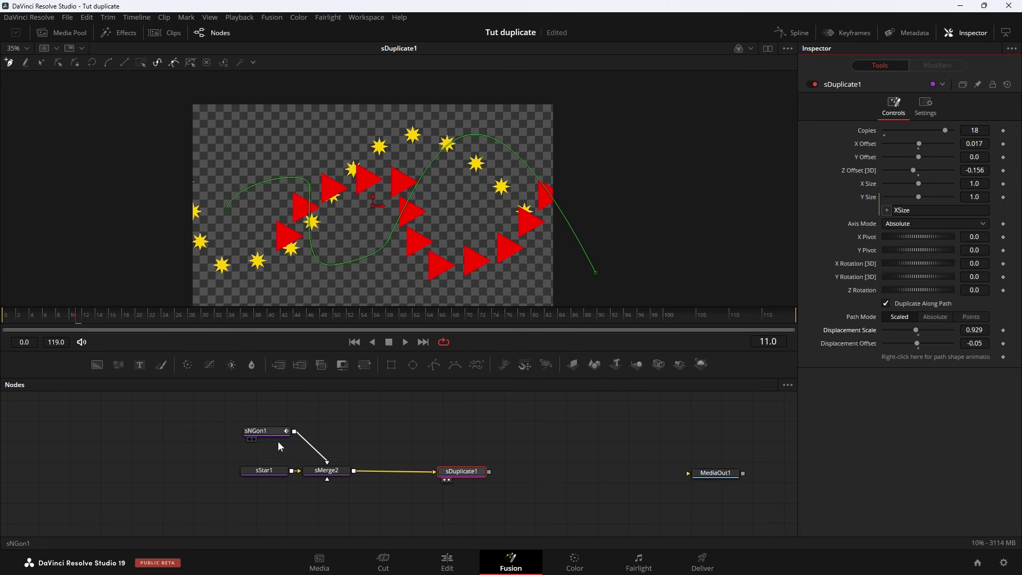
Move sNGon1 to X Offset -0.402 and Y Offset -0.014 over the stars.
click(266, 431)
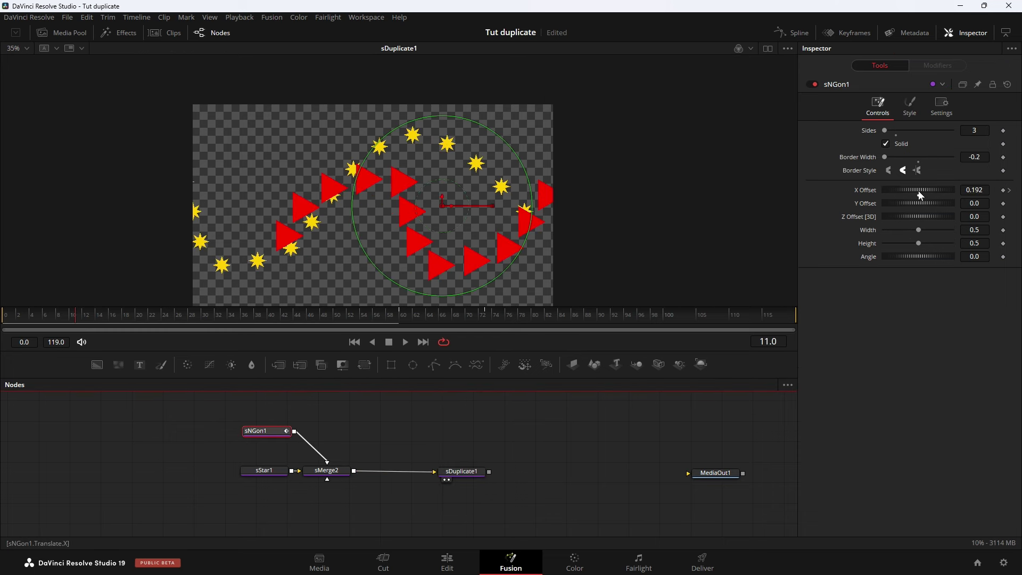
drag(919, 190, 904, 196)
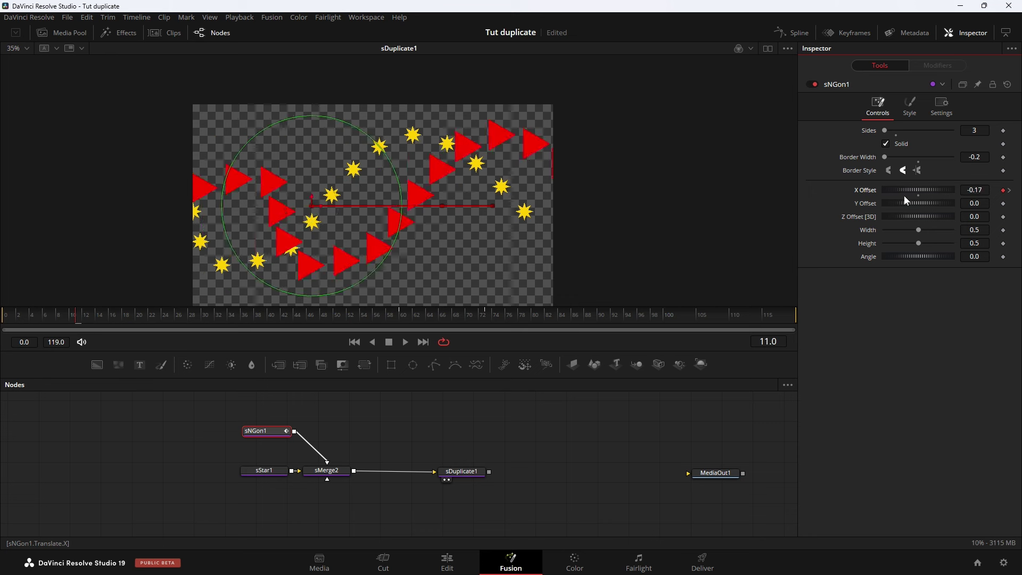
drag(257, 433, 254, 430)
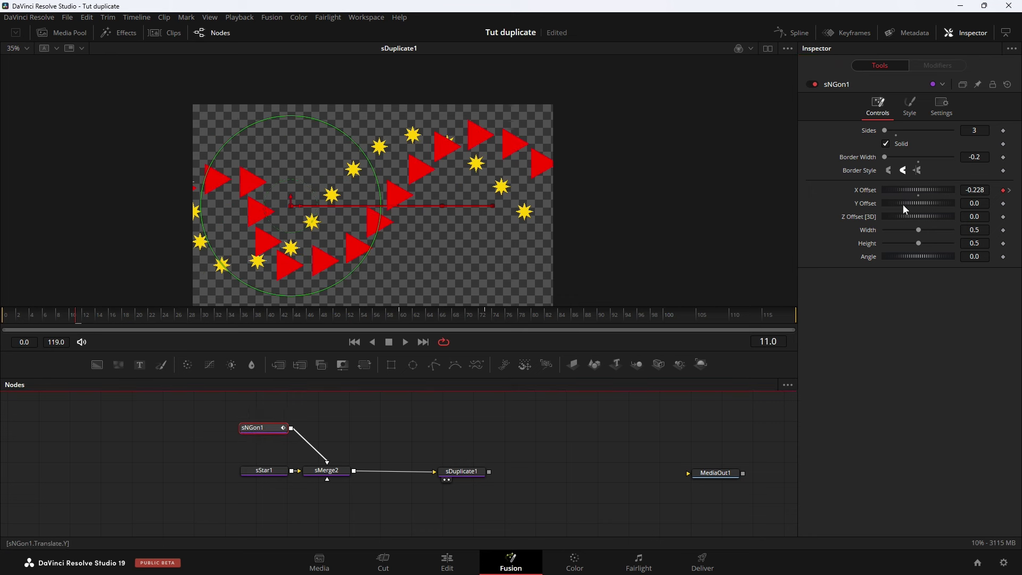
mouse_move(905, 203)
mouse_down()
mouse_move(931, 205)
mouse_move(909, 203)
mouse_move(906, 190)
mouse_up()
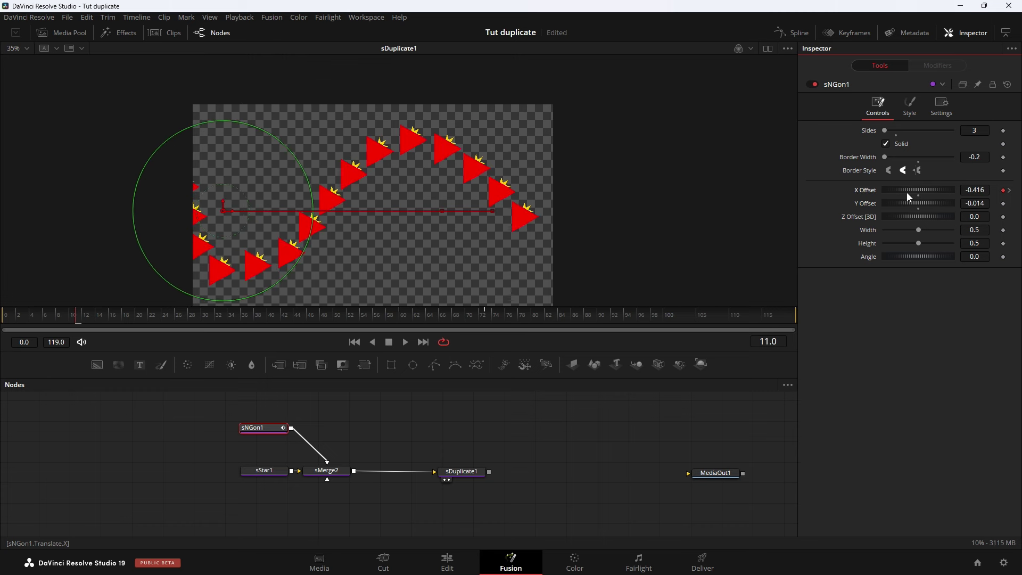
Move the sStar1 node farther left and view the sMerge2 result.
click(338, 473)
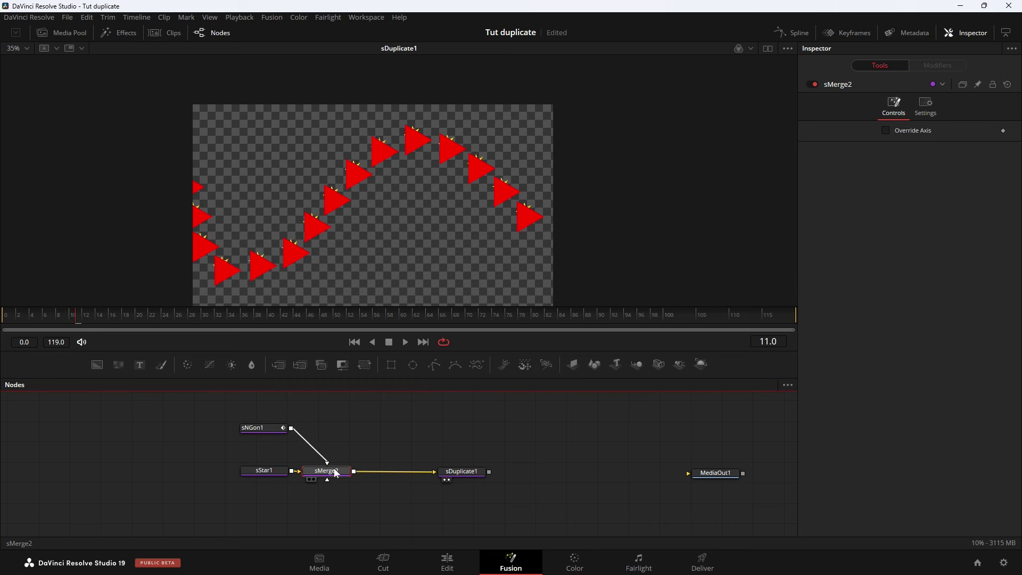
drag(267, 470, 229, 471)
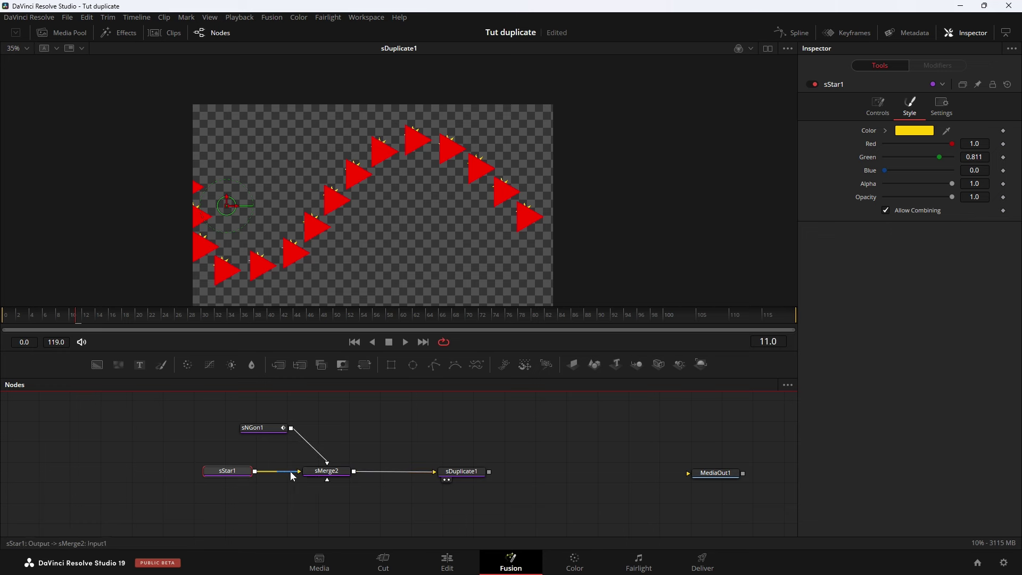
click(328, 476)
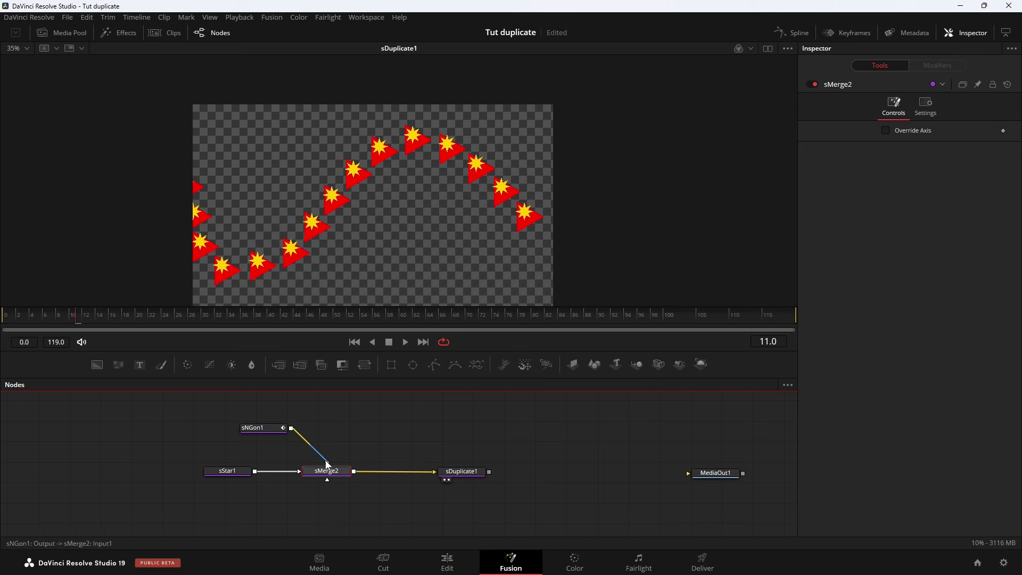
Set sStar1 to X Offset -0.401, Y Offset 0.023, and move sDuplicate1 nearer sMerge2.
click(229, 472)
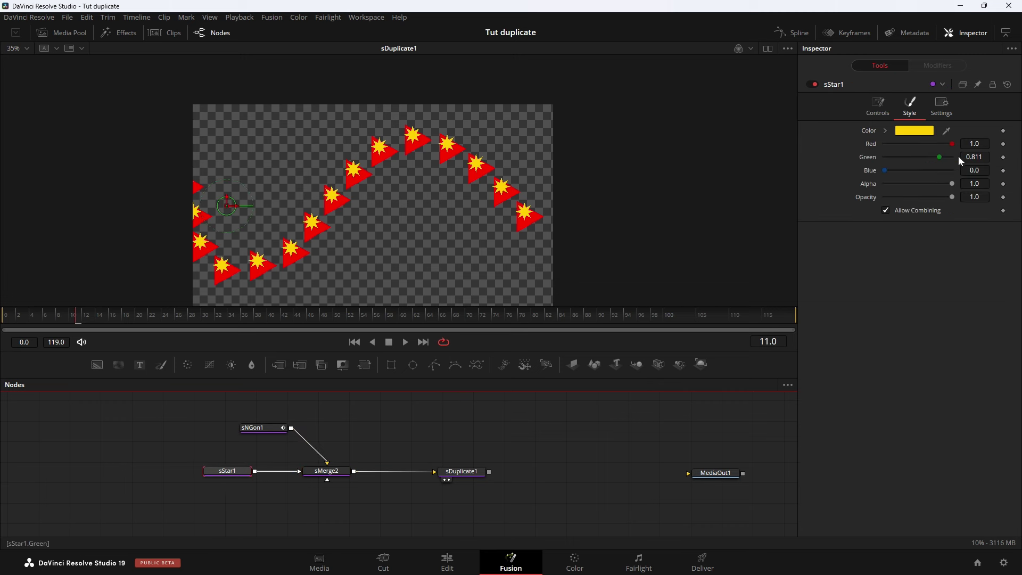
click(879, 105)
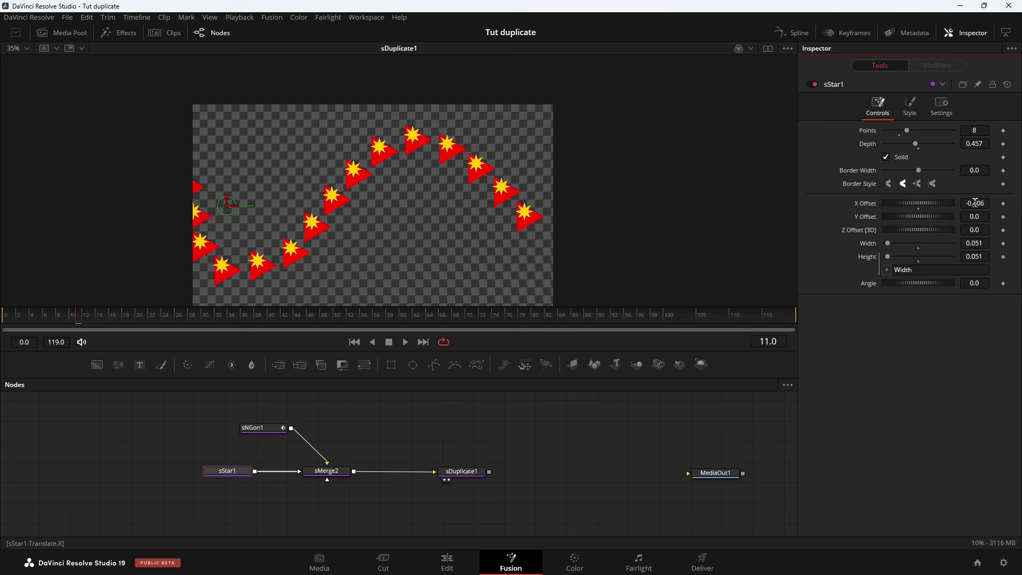
drag(975, 202, 981, 216)
drag(975, 217, 972, 216)
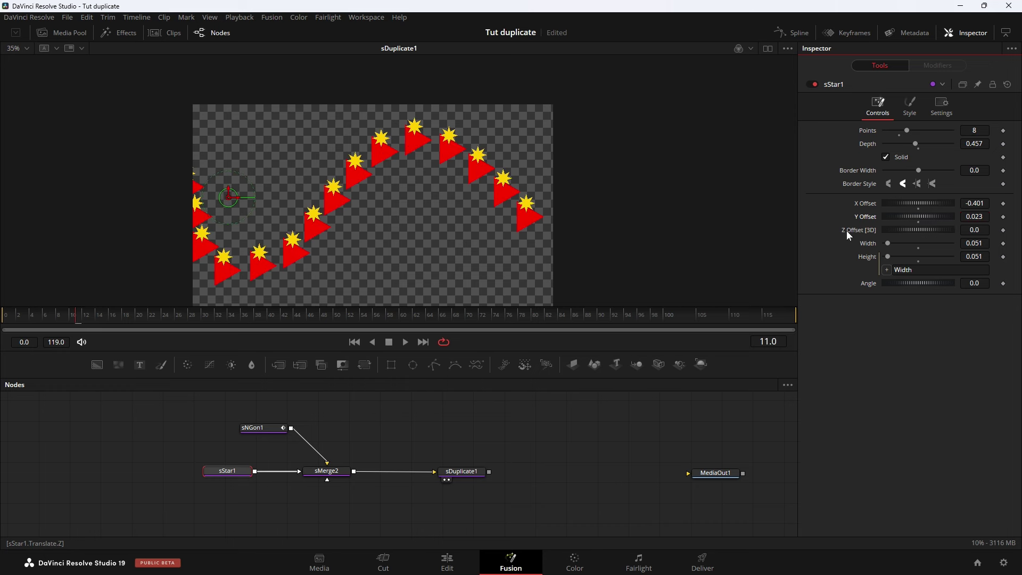
drag(471, 472, 411, 477)
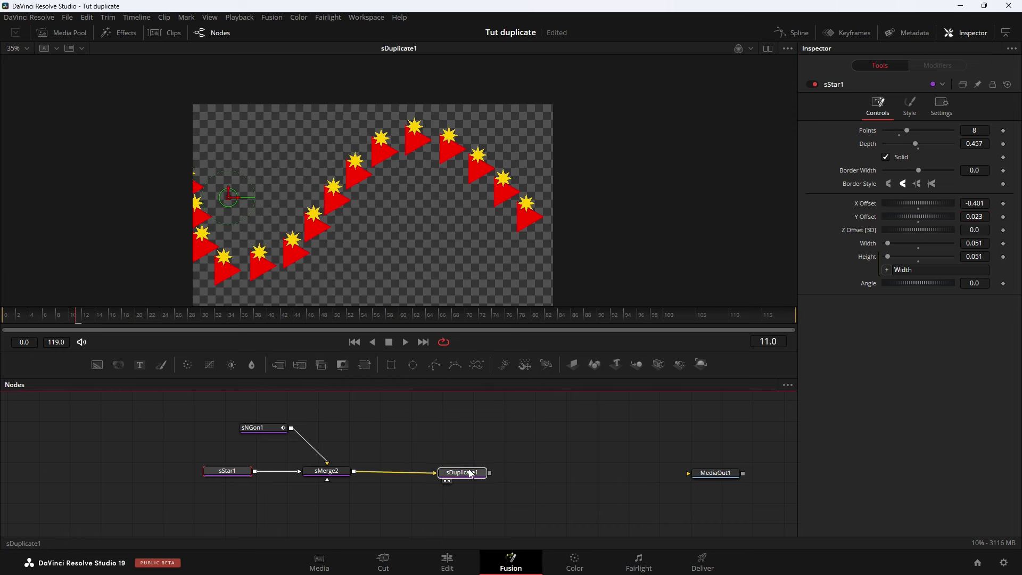
Add an Extrude3D node after sDuplicate1 and view the result in 3D.
key(shift+space)
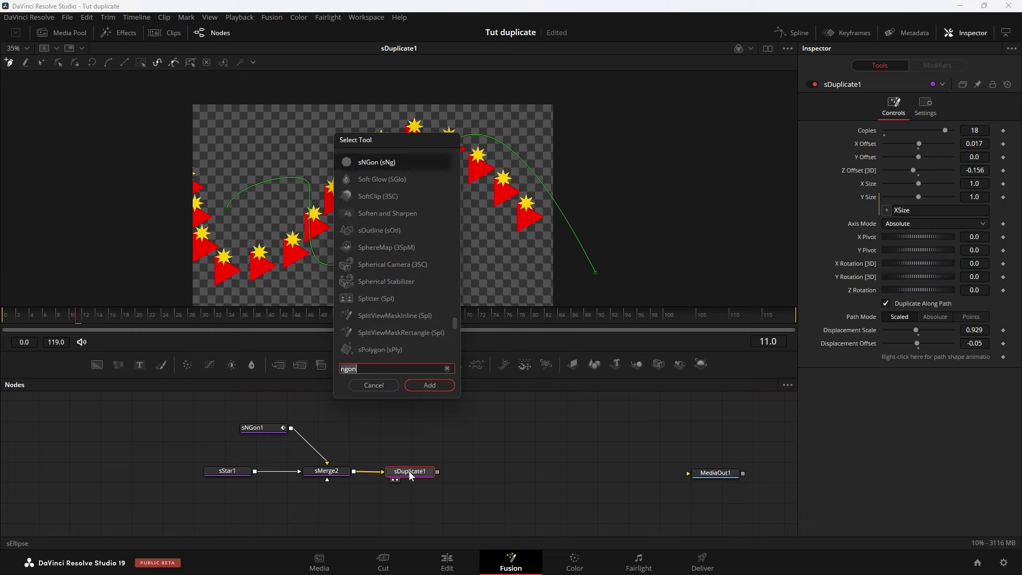
text(extr)
key(Return)
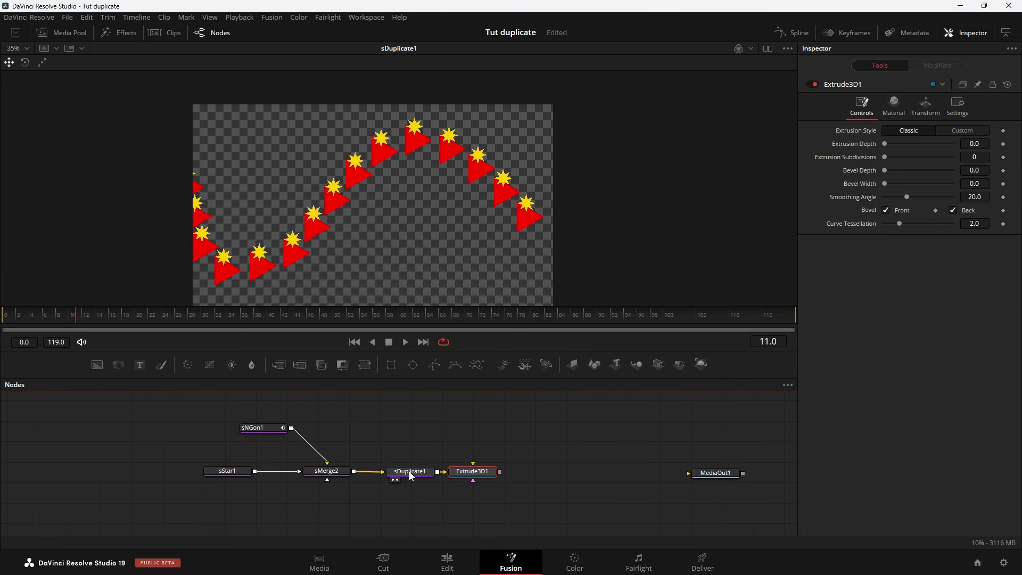
click(472, 472)
drag(471, 472, 530, 261)
mouse_move(424, 199)
mouse_down()
mouse_move(466, 232)
mouse_move(540, 232)
mouse_up()
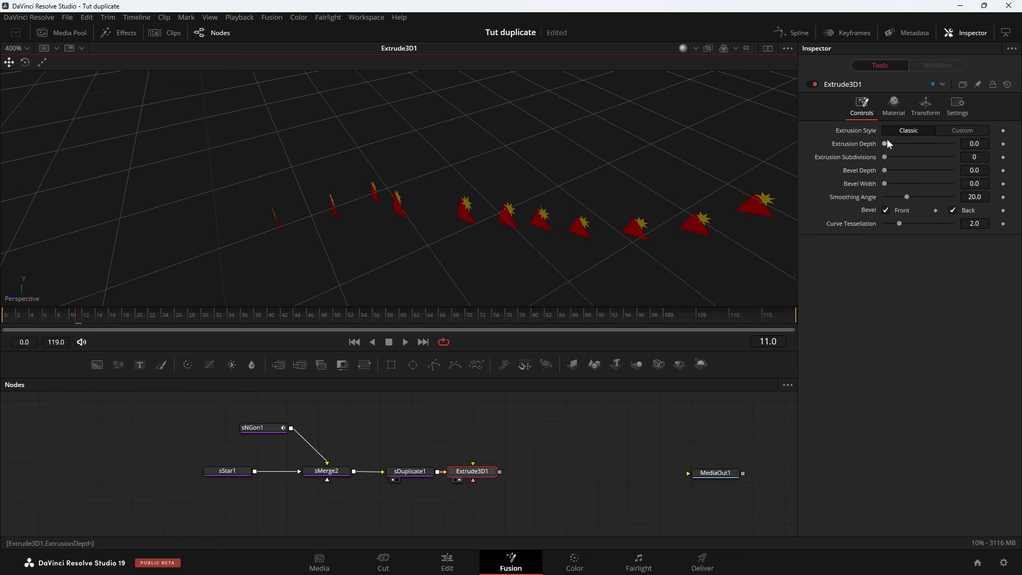
Set Extrude3D1's Extrusion Depth to 0.0268.
drag(886, 142, 896, 140)
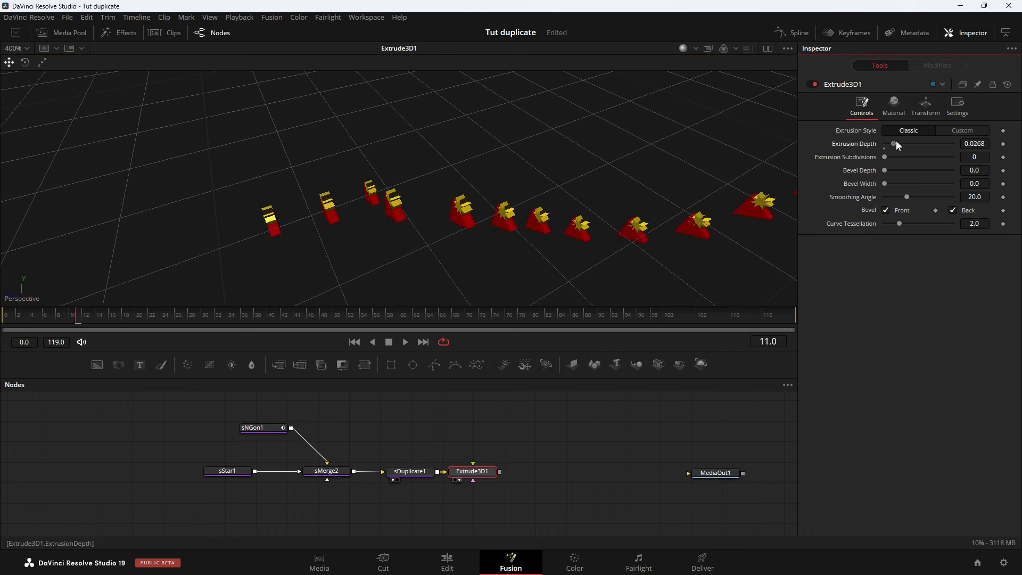
drag(523, 240, 539, 236)
scroll(574, 240, up, 10)
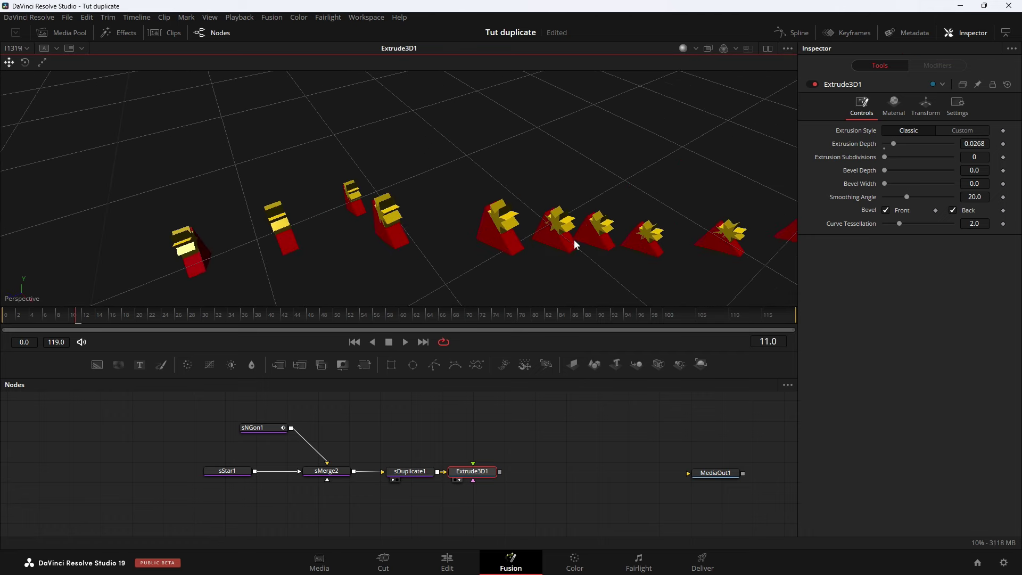
drag(432, 229, 539, 157)
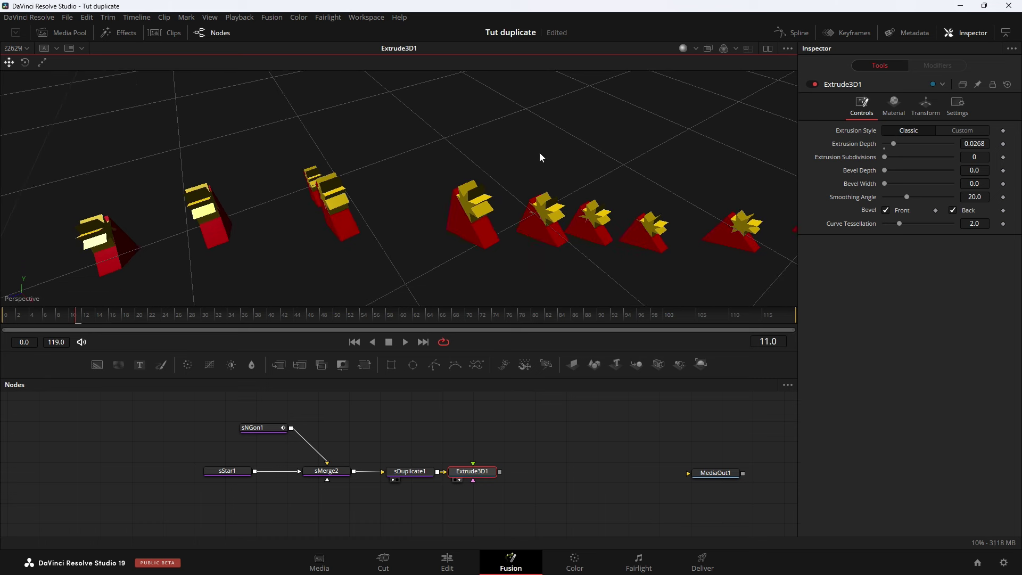
Set 3 subdivisions and a bevel of depth and width 0.0016.
click(885, 155)
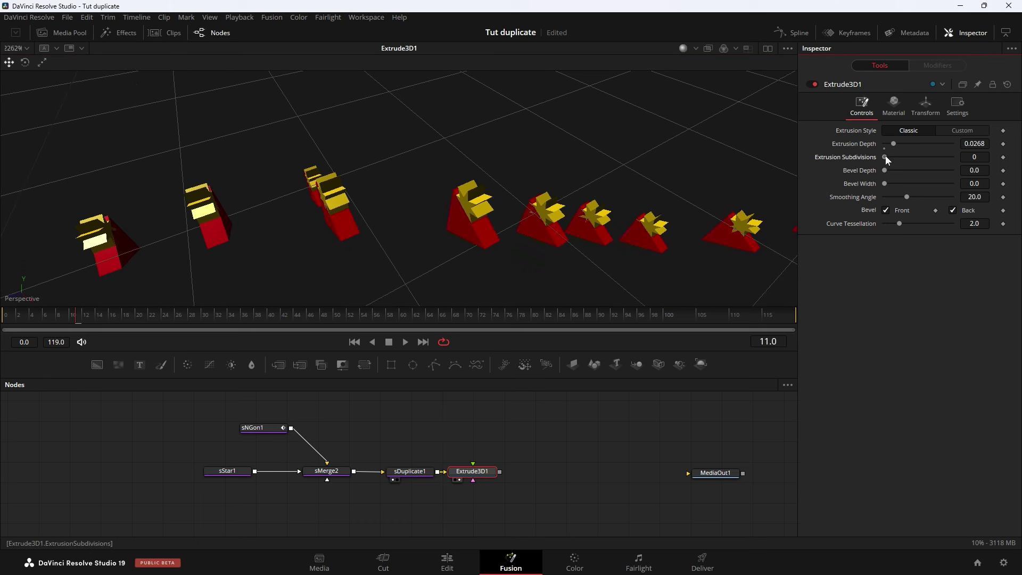
drag(884, 171, 887, 183)
click(886, 183)
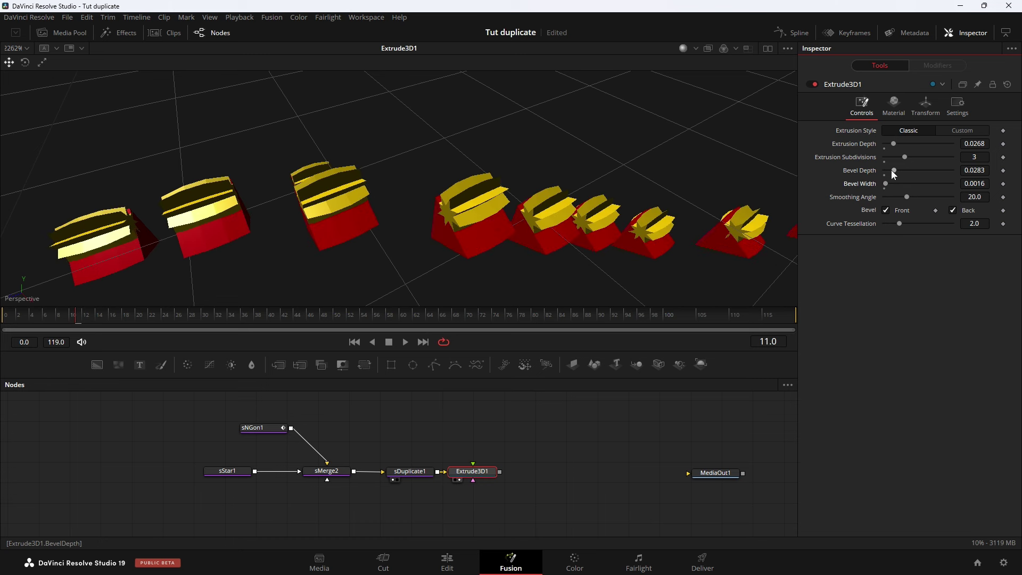
drag(893, 170, 884, 170)
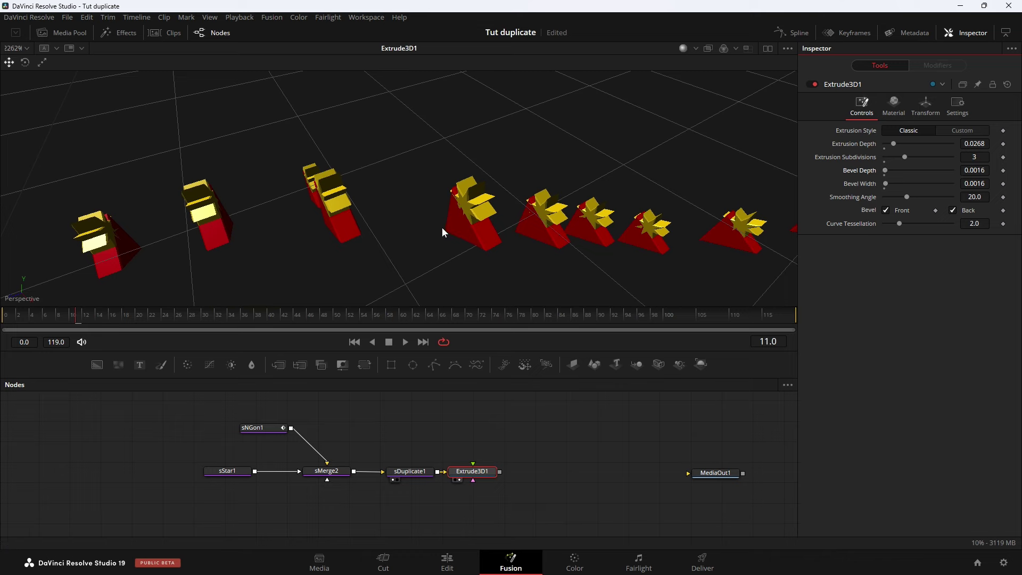
mouse_move(442, 228)
mouse_down()
mouse_move(522, 207)
mouse_move(473, 225)
mouse_up()
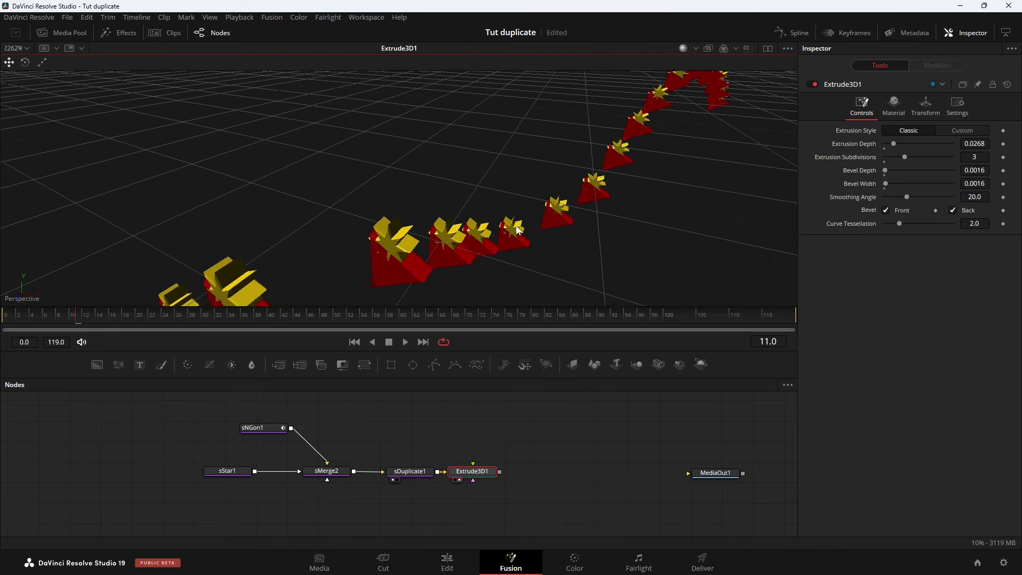
Move sNGon1 up-left and Extrude3D1 to the right in the node graph.
scroll(473, 226, down, 5)
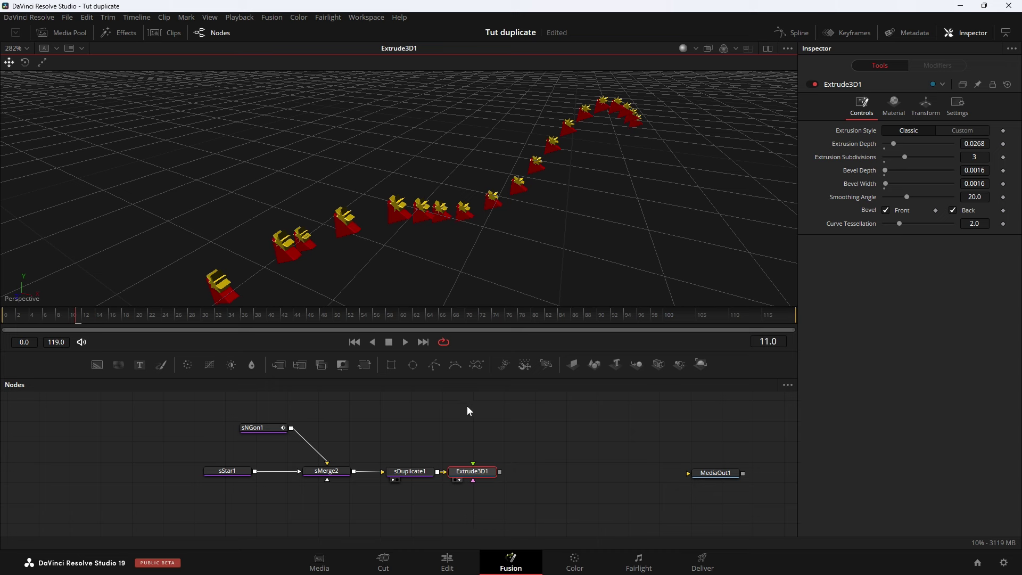
drag(264, 430, 227, 435)
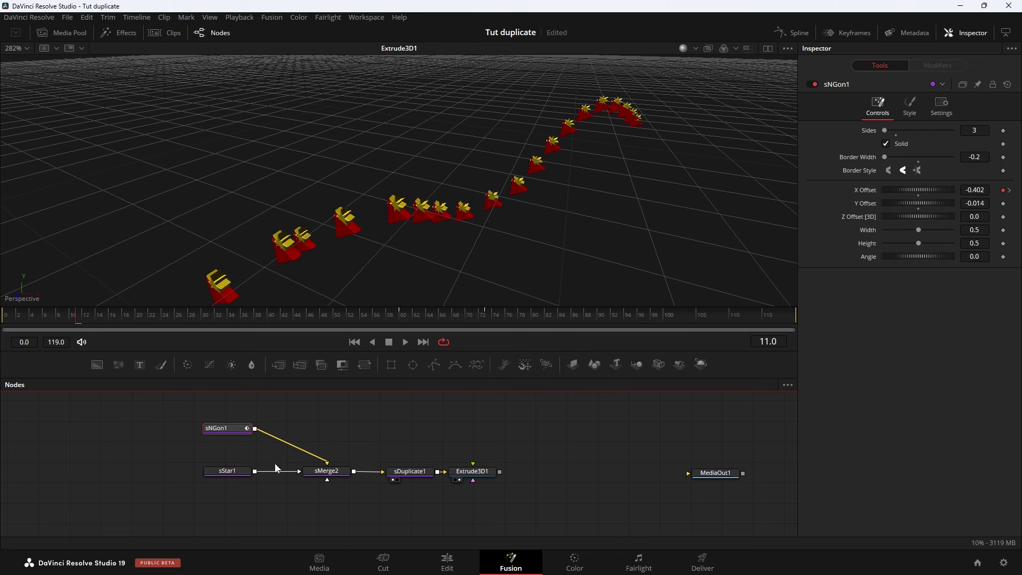
drag(456, 474, 502, 476)
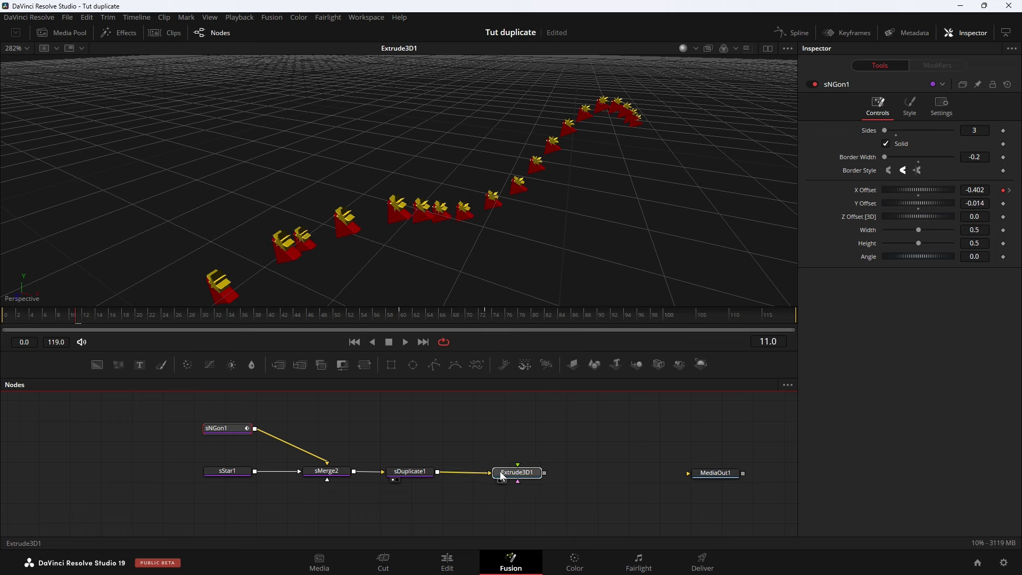
click(502, 476)
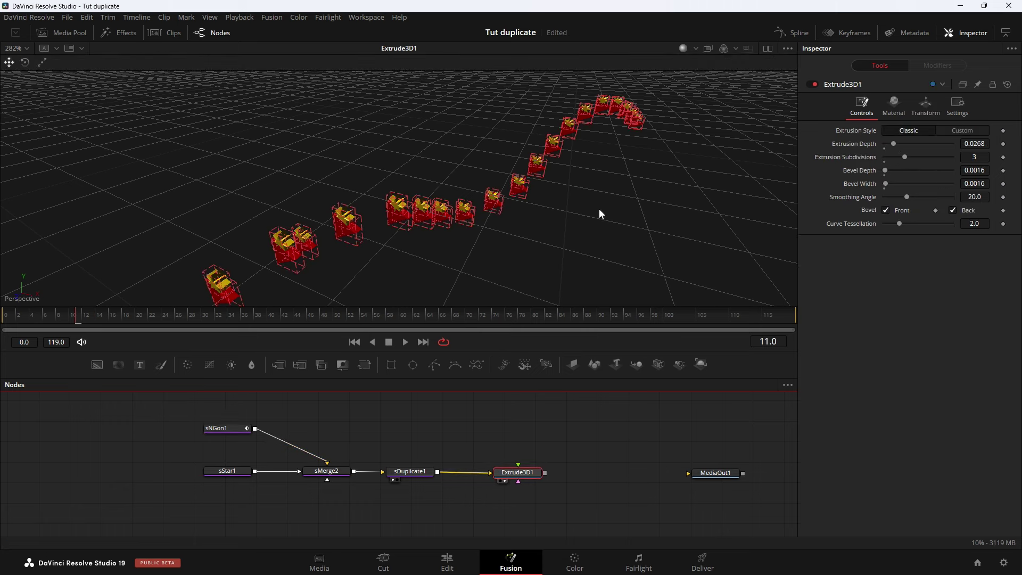
click(552, 424)
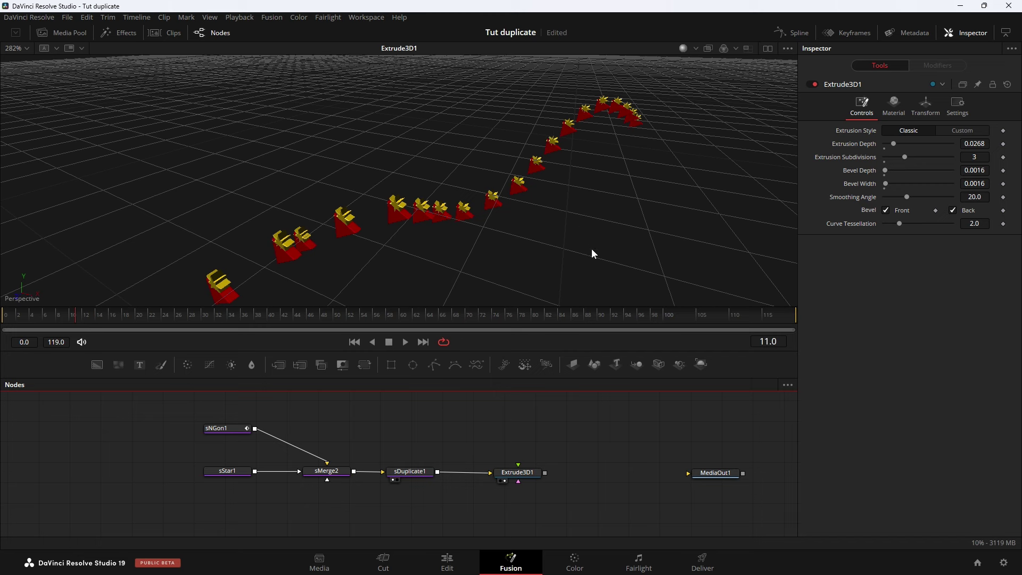
Push Extrude3D1 farther right toward MediaOut1 and show sDuplicate1's settings.
drag(520, 476, 532, 474)
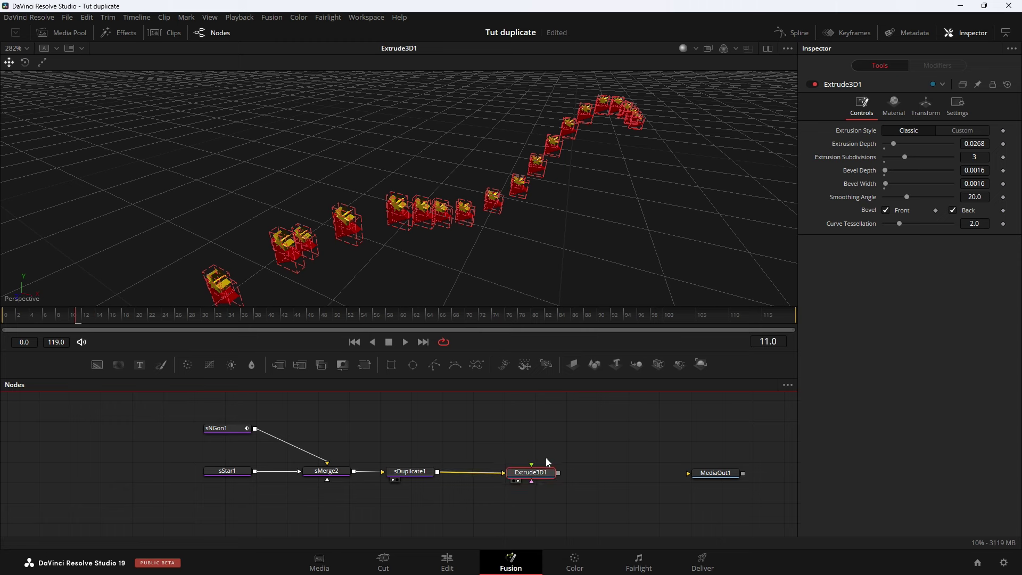
click(550, 458)
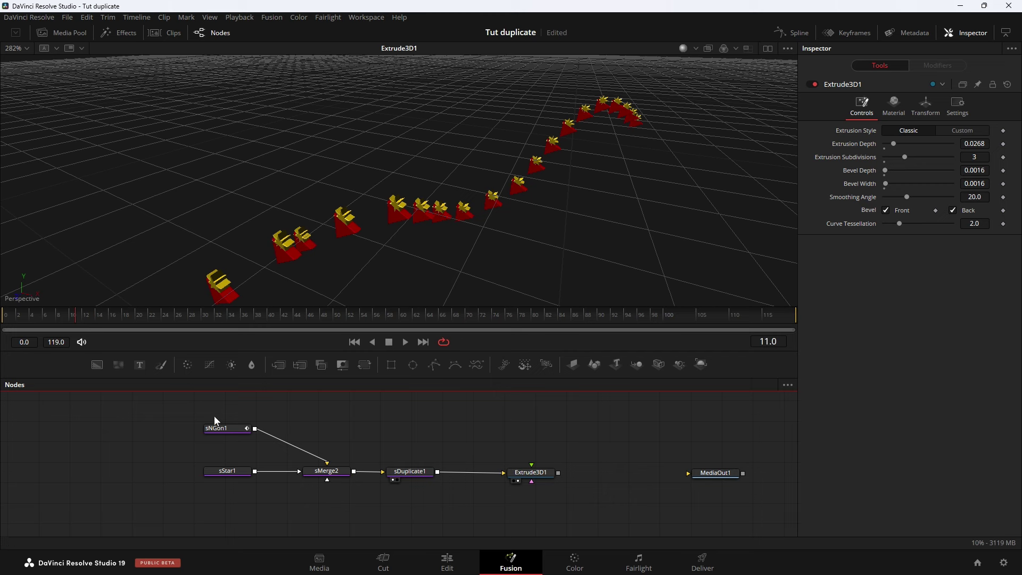
click(410, 474)
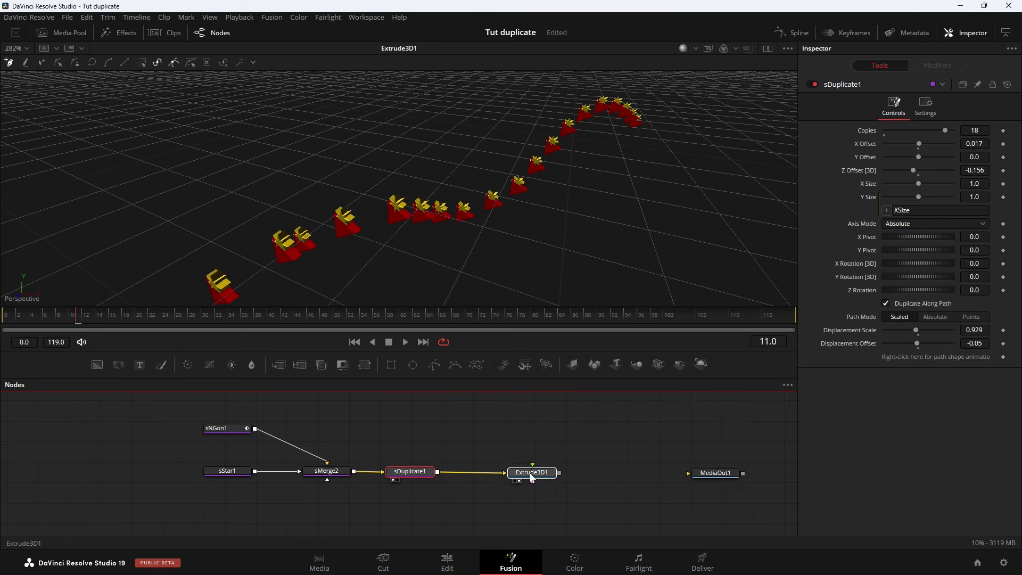
drag(531, 472, 572, 473)
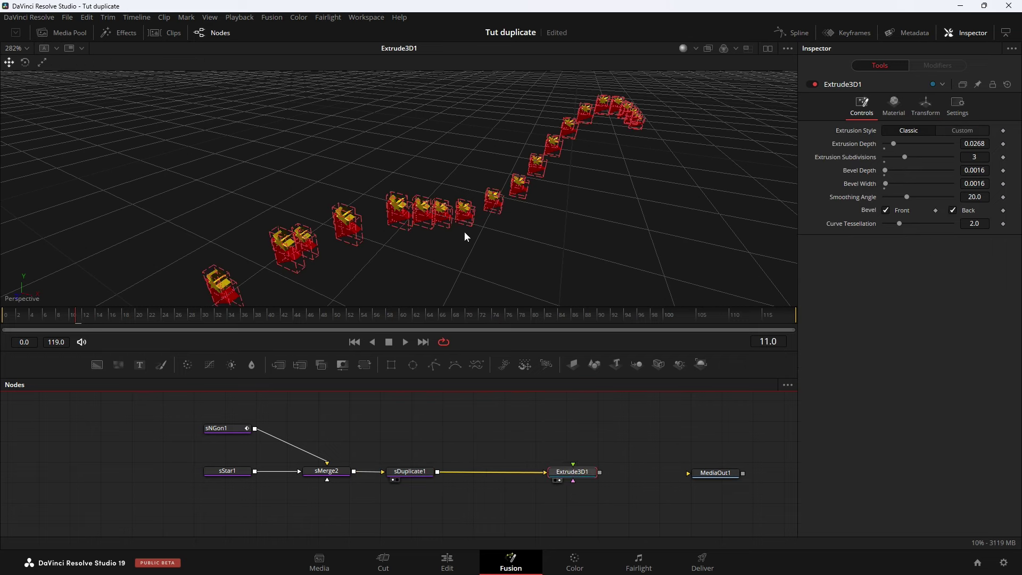
scroll(464, 232, down, 8)
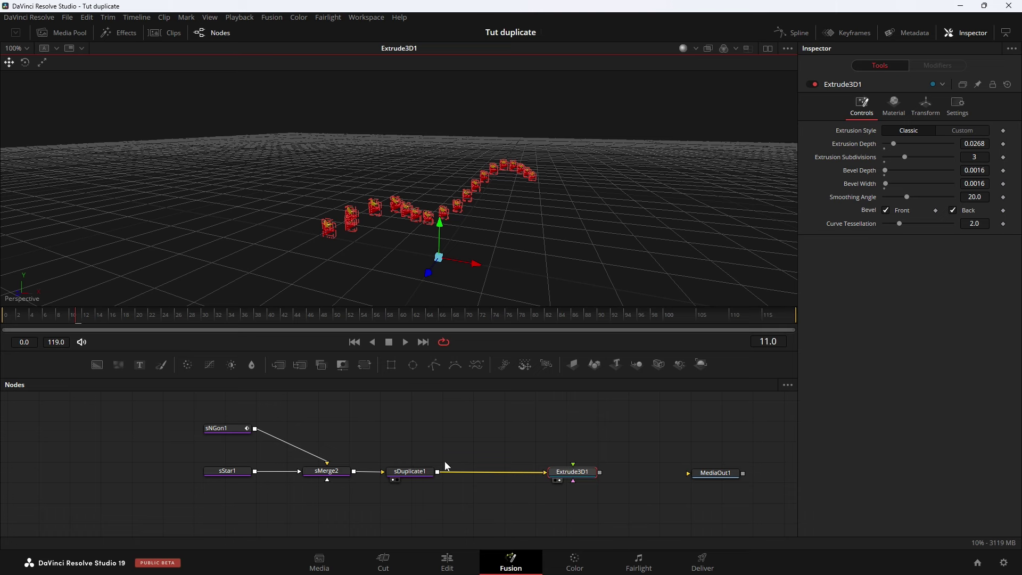
click(410, 472)
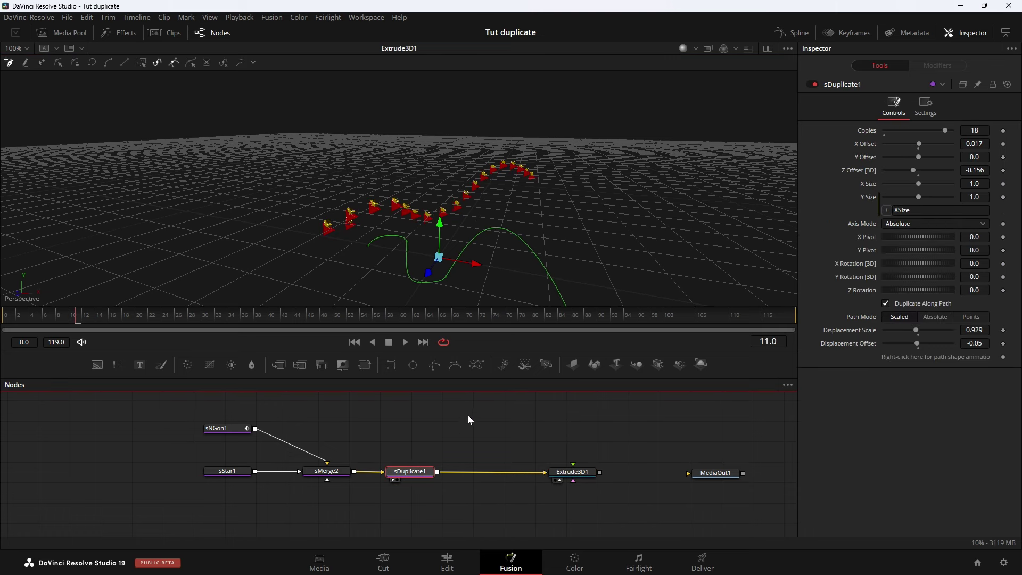
Add an sDuplicate2 node after sDuplicate1 and arrange both nodes.
key(shift+space)
text(sdupl)
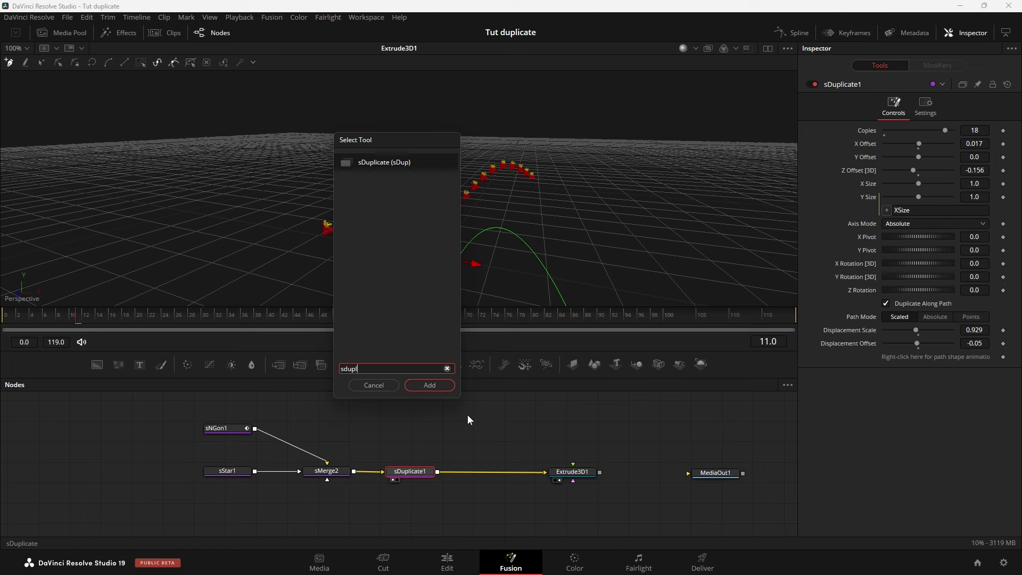
key(Return)
drag(475, 462, 496, 451)
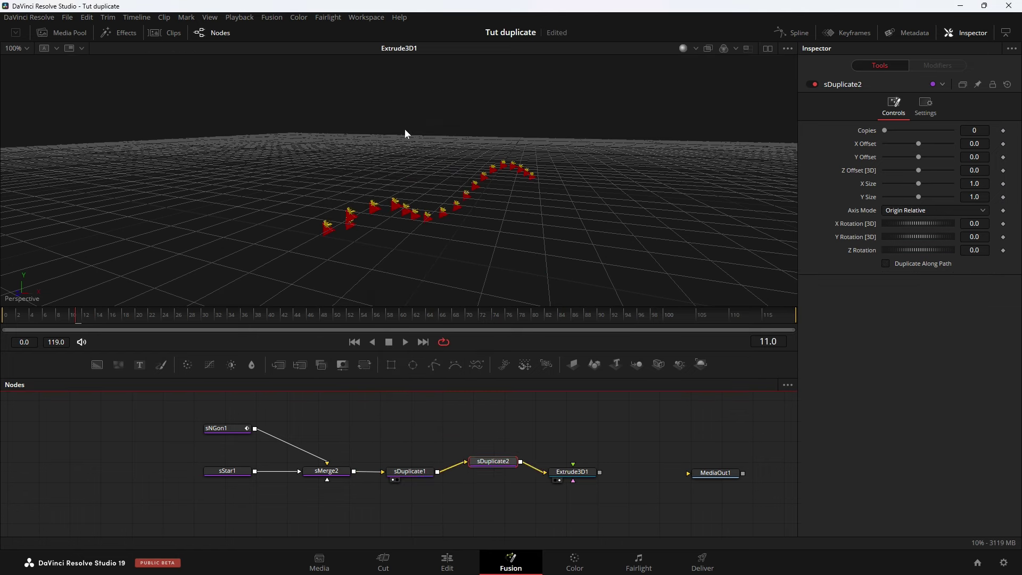
drag(411, 470, 409, 455)
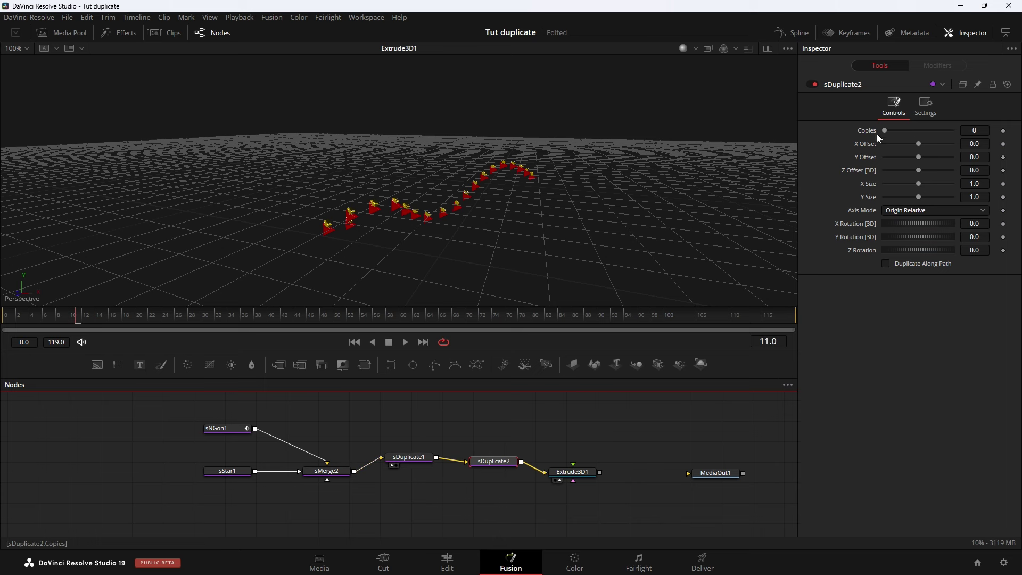
Give sDuplicate2 6 copies at Z Rotation 78.3, then reselect sDuplicate1 and Extrude3D1.
drag(884, 131, 917, 133)
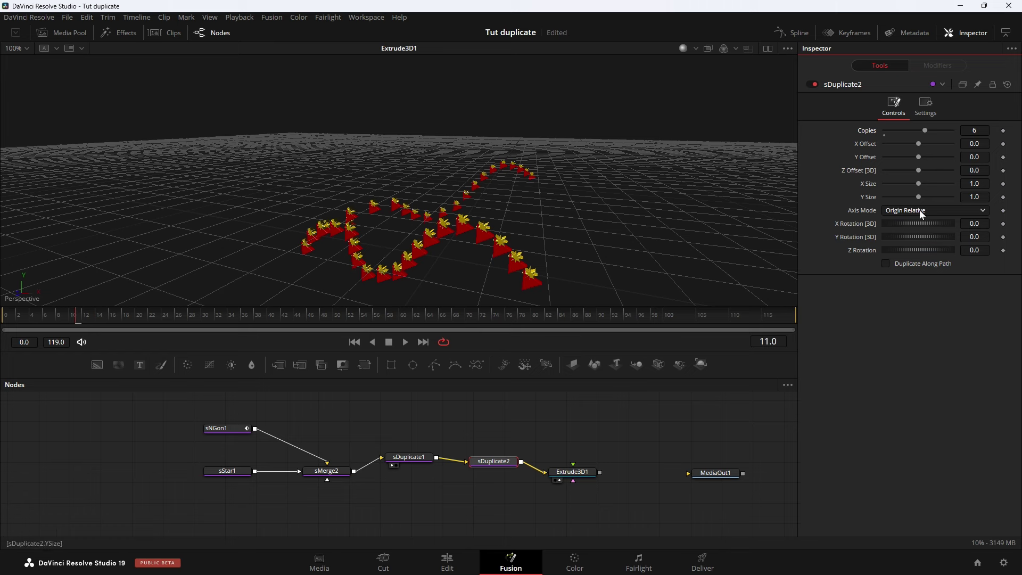
drag(898, 251, 915, 253)
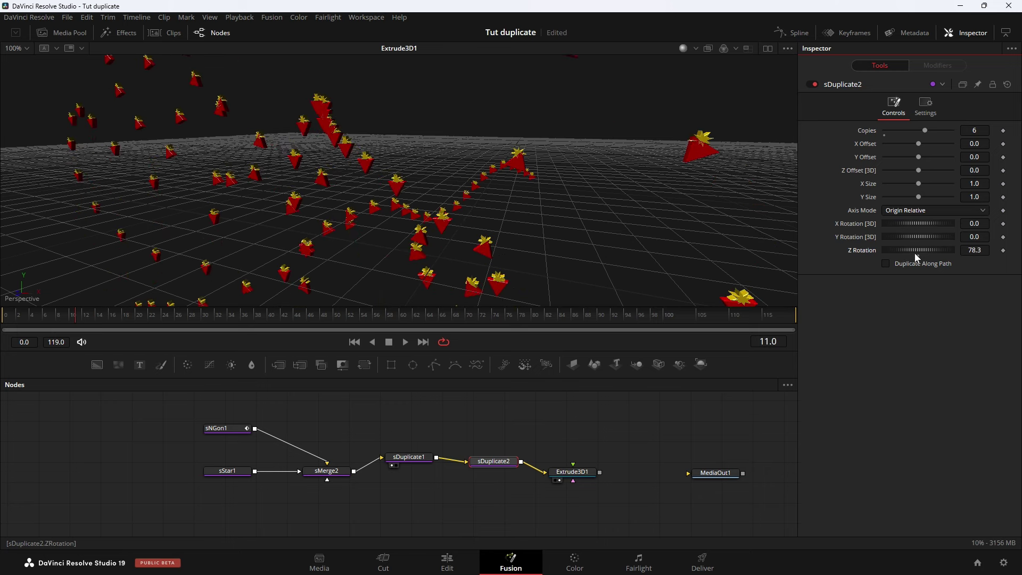
scroll(430, 197, up, 3)
scroll(430, 200, down, 1)
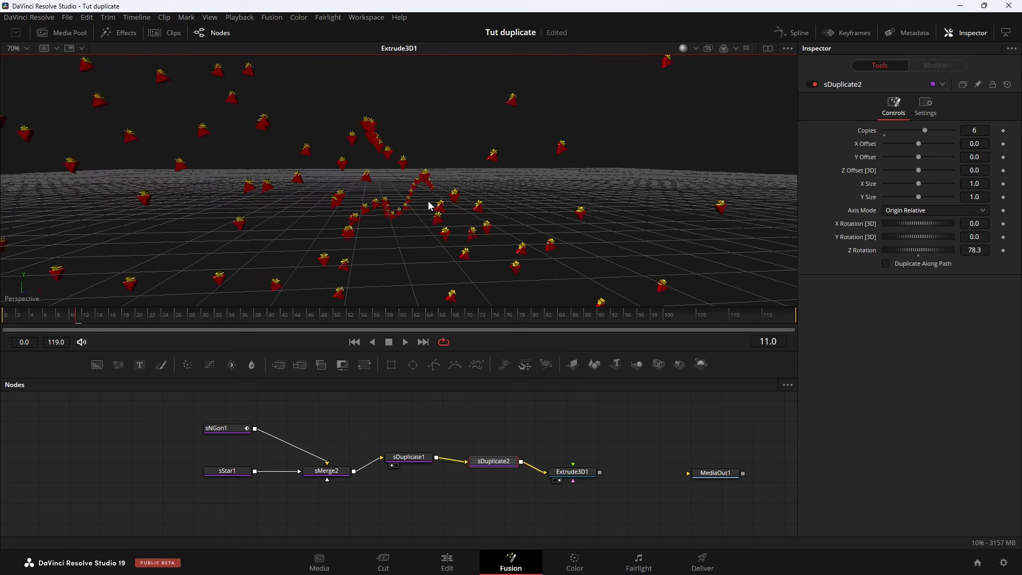
scroll(429, 200, down, 1)
scroll(428, 201, down, 1)
scroll(426, 202, down, 1)
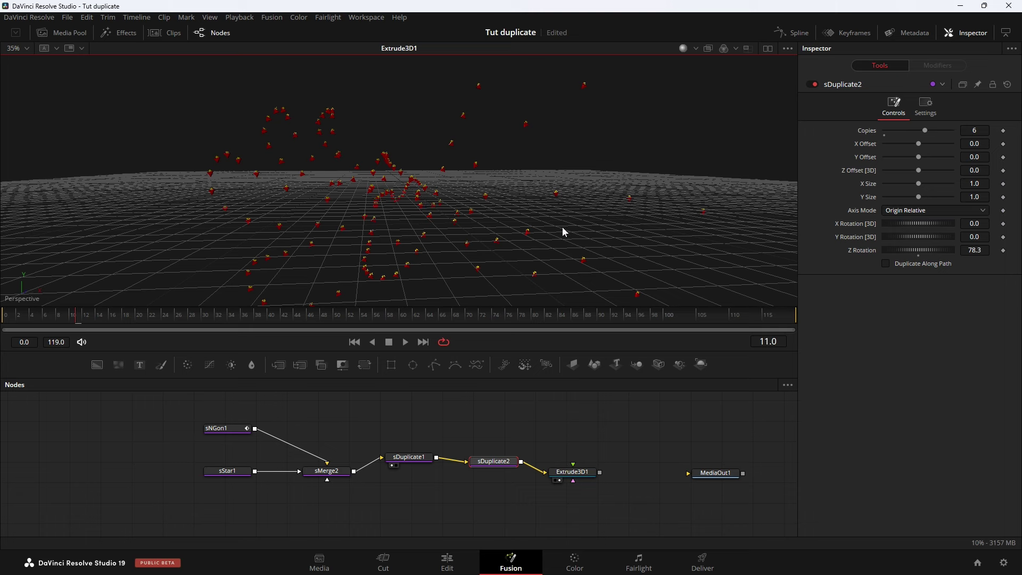
click(409, 457)
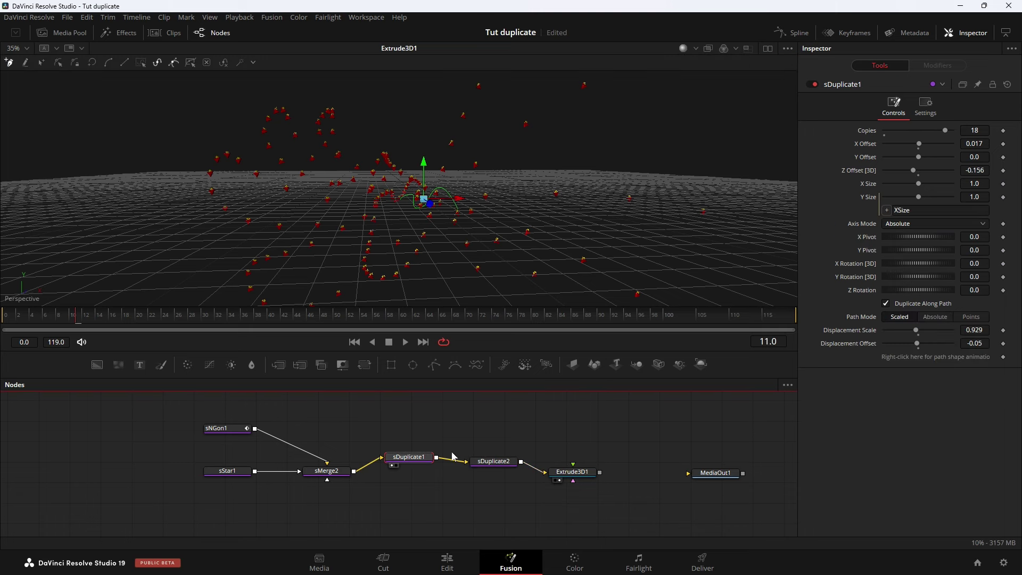
click(573, 473)
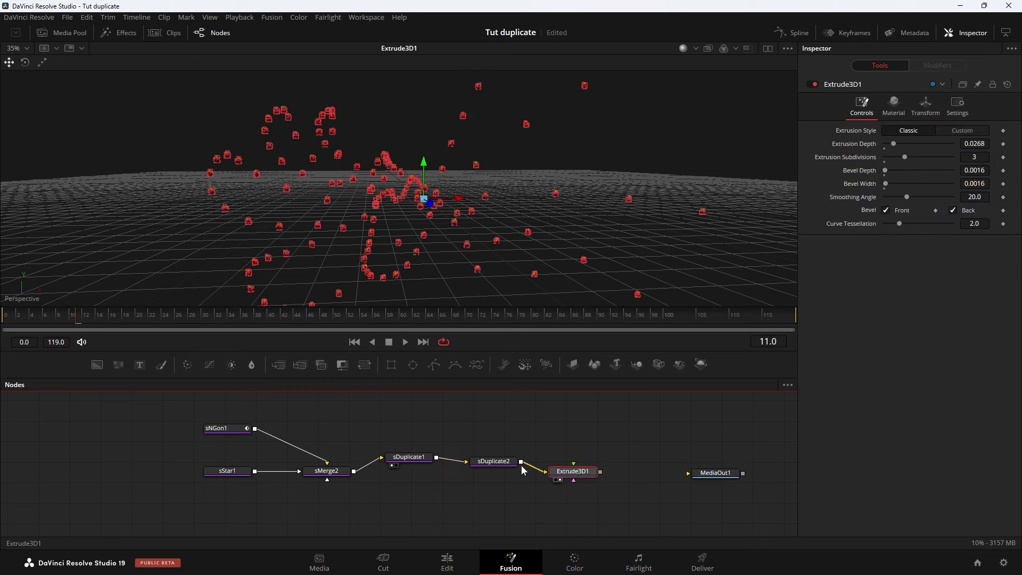
Delete Extrude3D1 and select both sDuplicate nodes together.
key(Delete)
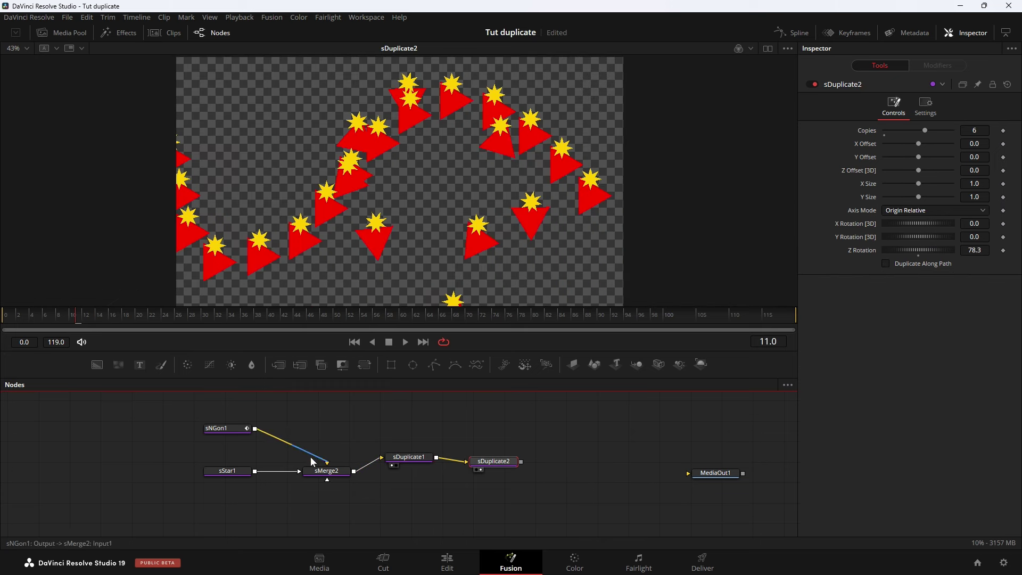
click(316, 470)
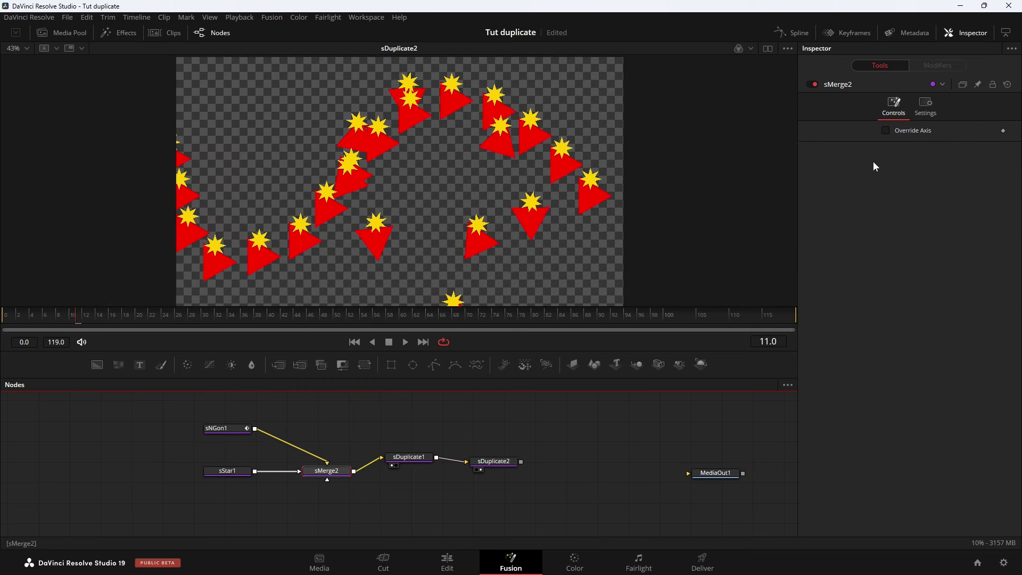
drag(379, 425, 562, 481)
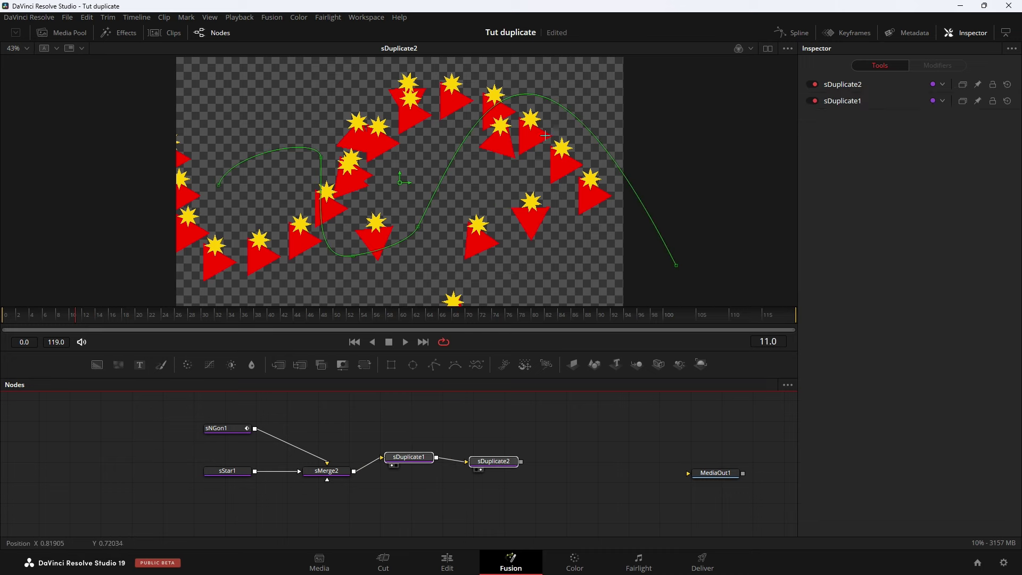
Drag the motion path's endpoint and handles so the star copies curve upward.
click(676, 265)
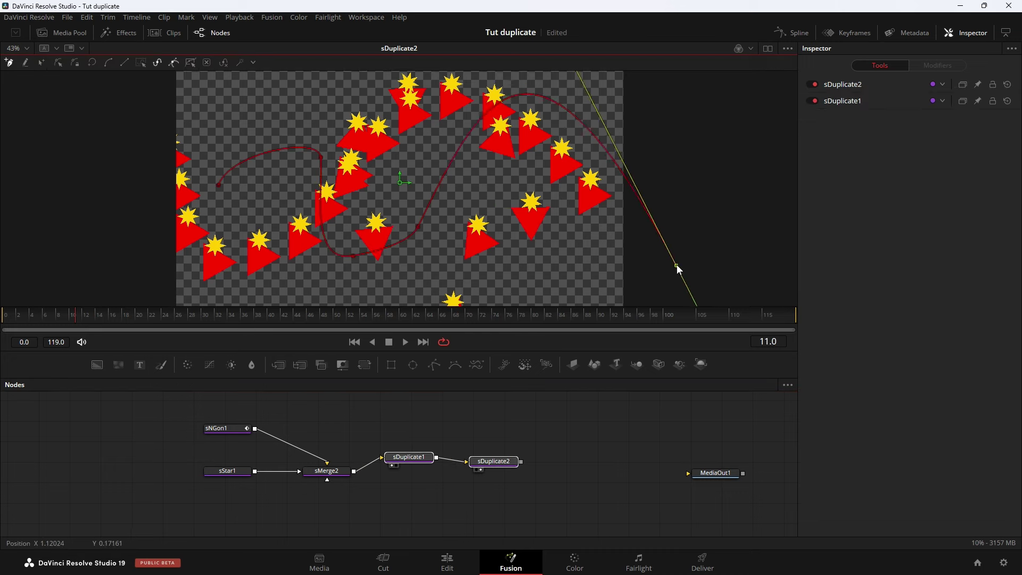
drag(677, 265, 450, 210)
drag(321, 157, 275, 249)
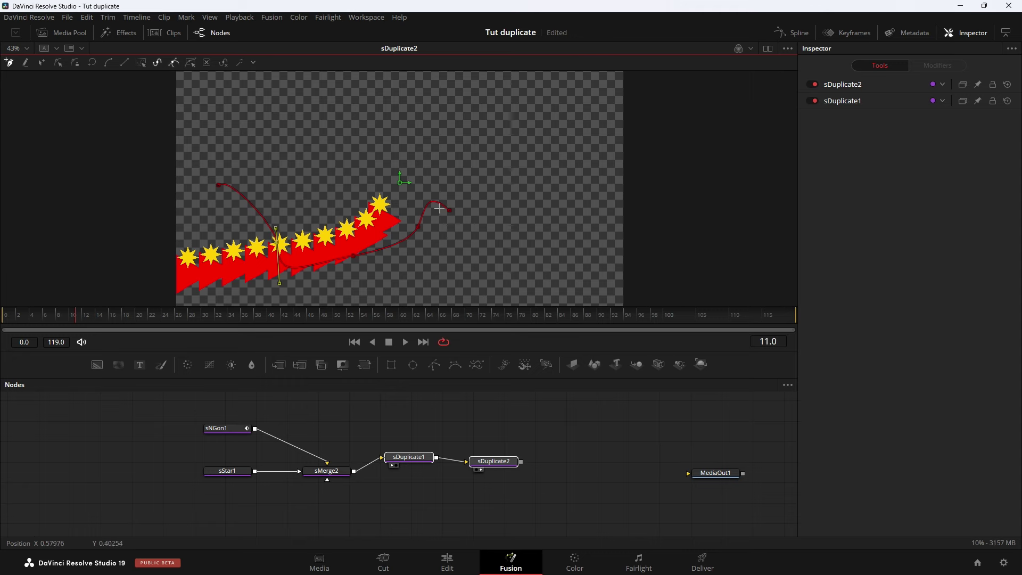
drag(448, 211, 434, 85)
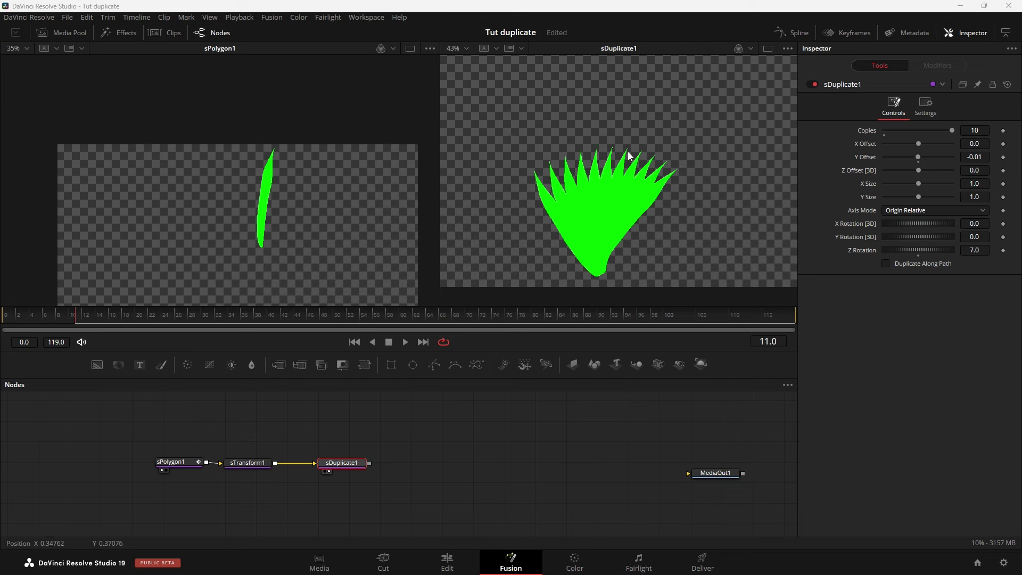
Reduce sDuplicate1 to 9 copies and narrow the sPolygon1 leaf shape.
drag(952, 130, 947, 142)
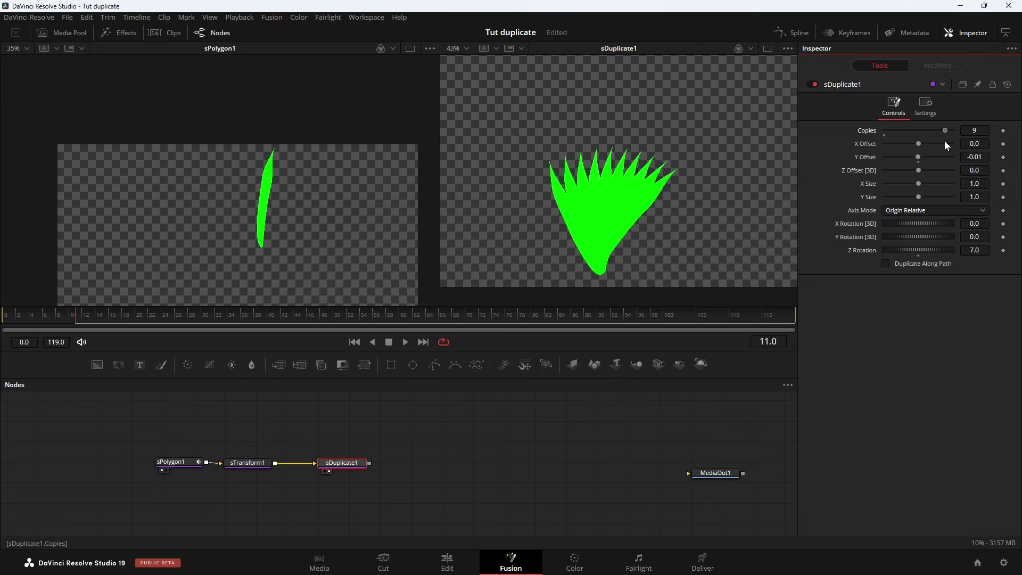
click(194, 461)
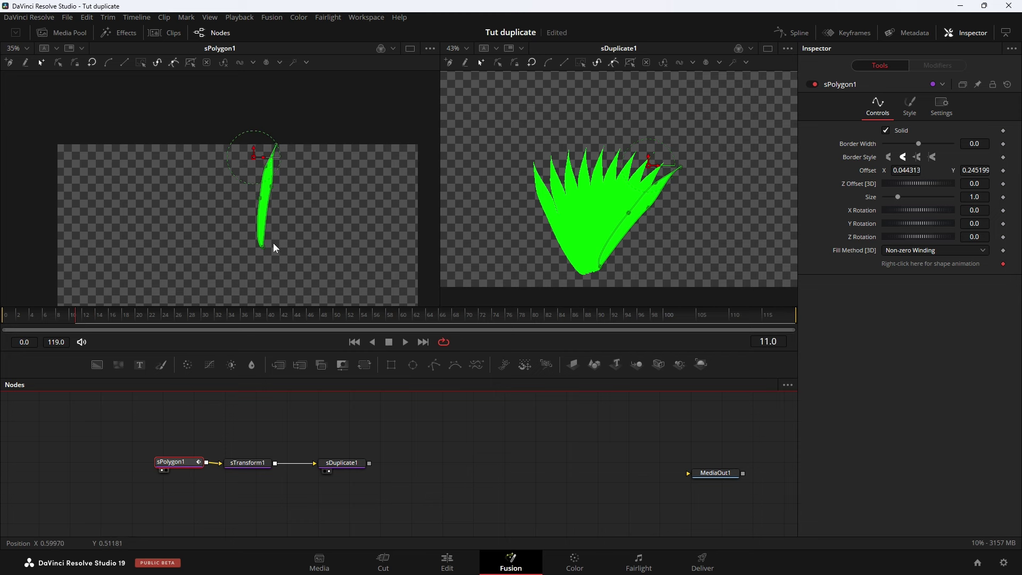
scroll(274, 243, up, 2)
scroll(276, 270, up, 1)
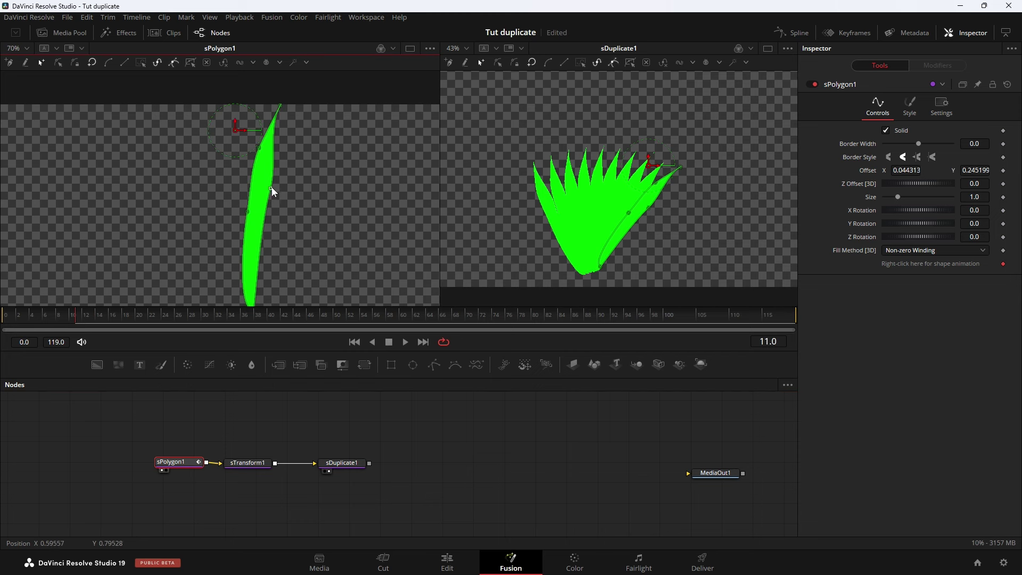
drag(271, 190, 264, 190)
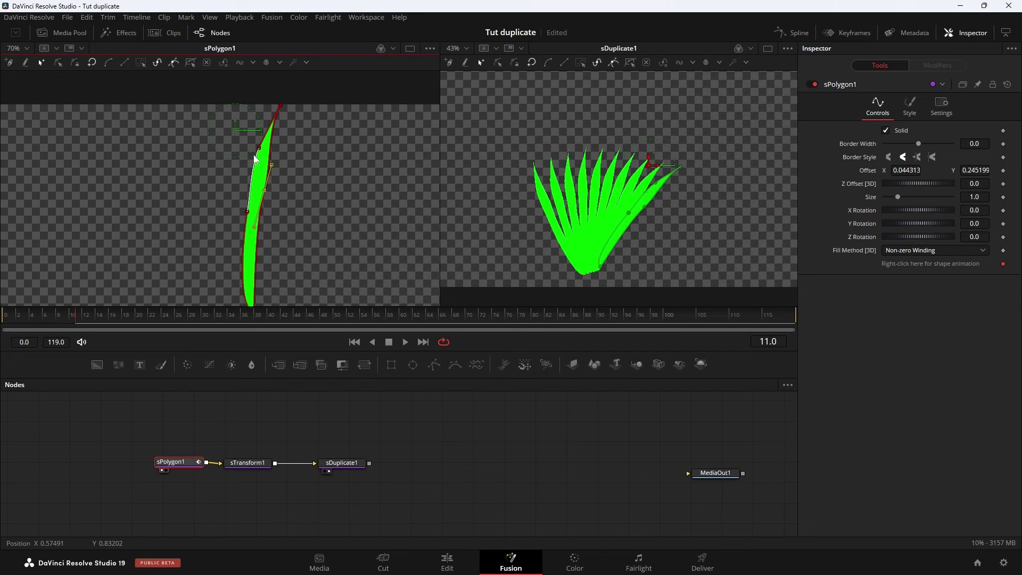
drag(248, 212, 251, 215)
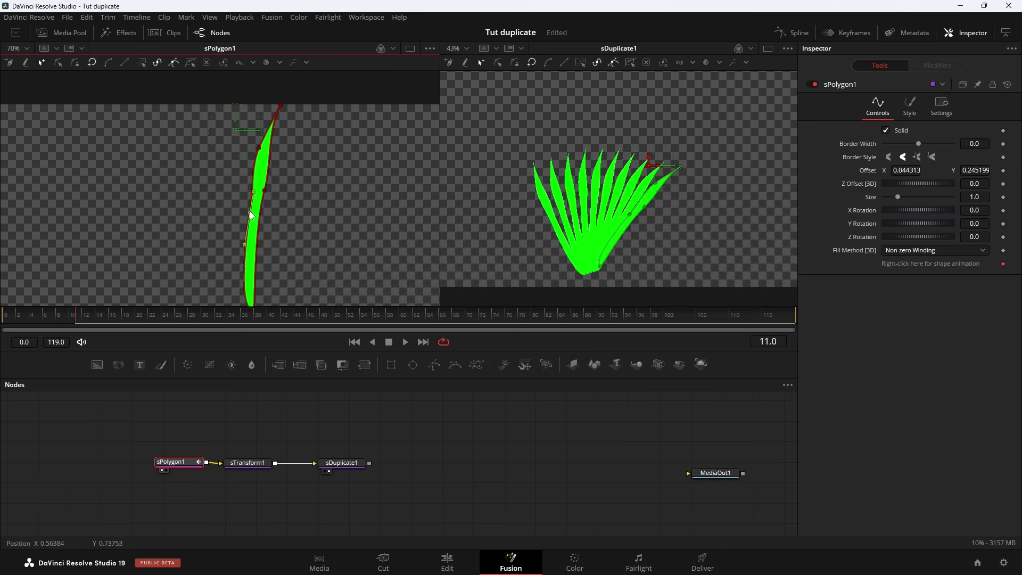
Set sTransform1 to X Offset -0.029, Y Offset -0.138, Rotation -31.3.
drag(253, 465, 267, 462)
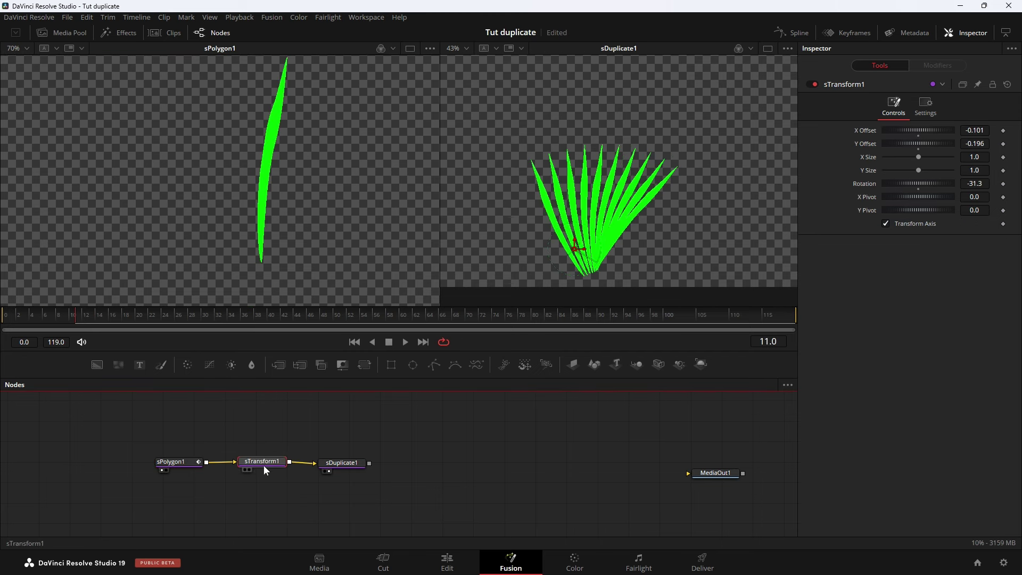
drag(339, 463, 343, 460)
click(263, 459)
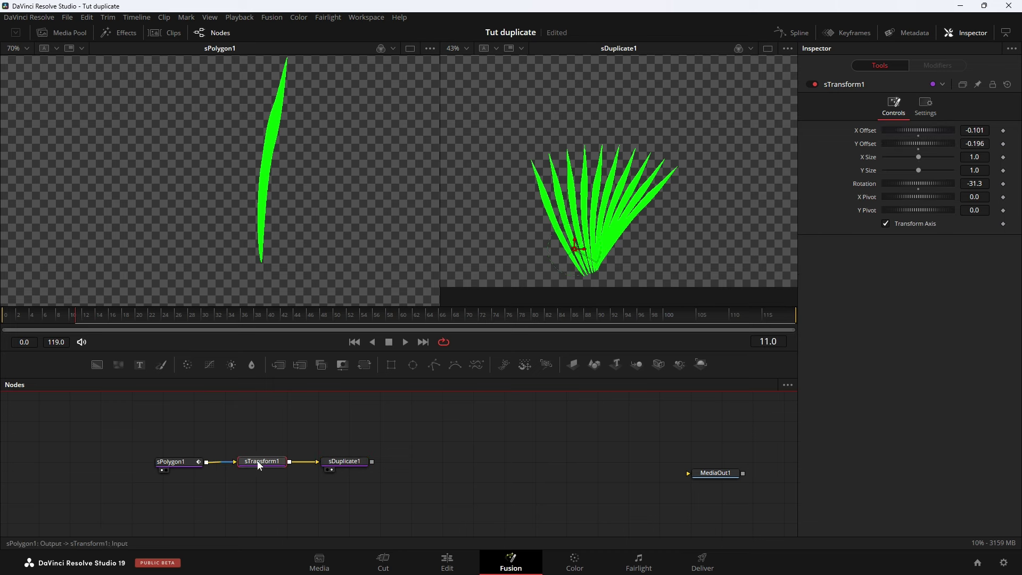
drag(267, 465, 268, 466)
mouse_move(921, 130)
mouse_down()
mouse_move(929, 131)
mouse_move(911, 146)
mouse_up()
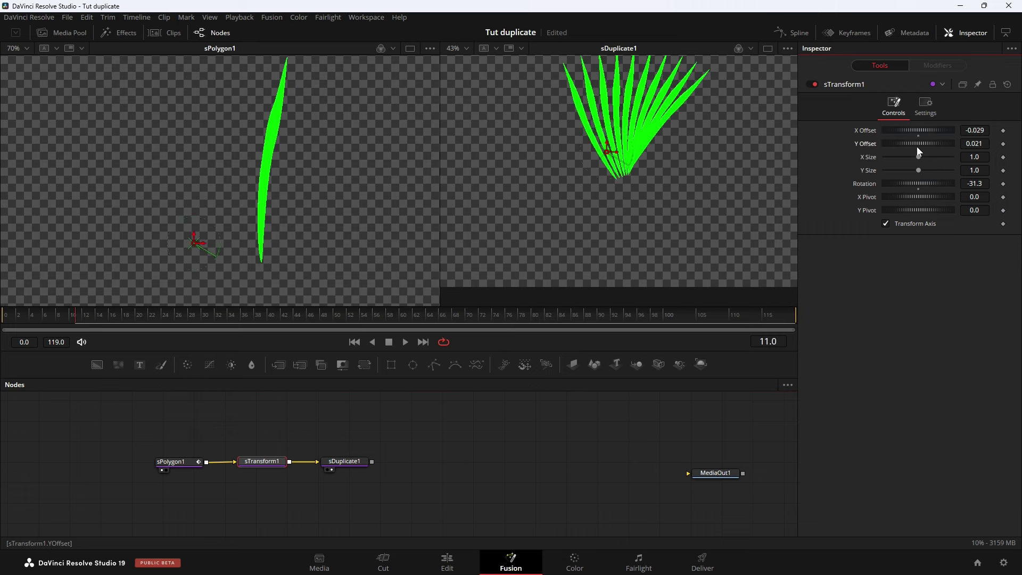
drag(913, 184, 913, 183)
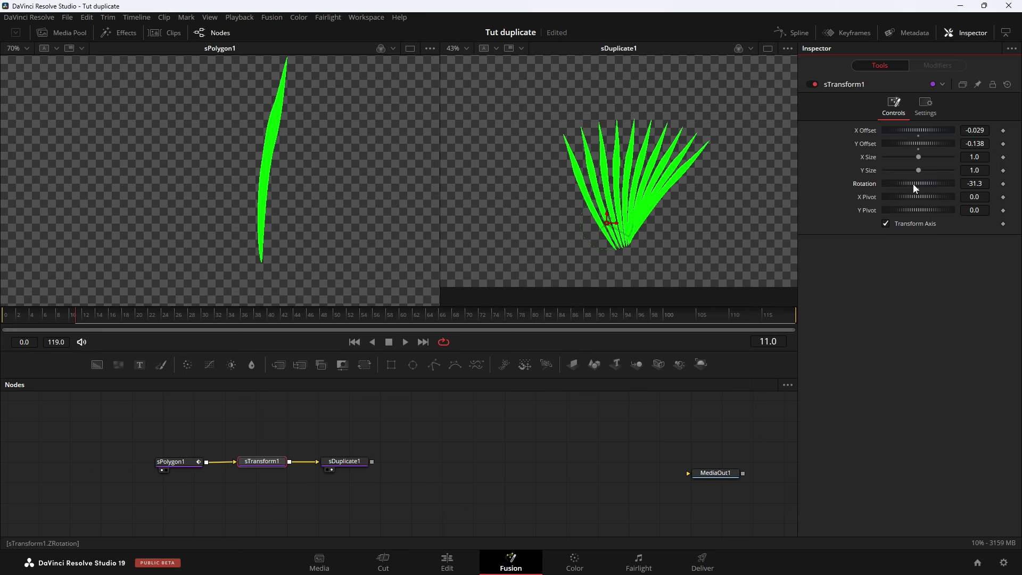
click(342, 462)
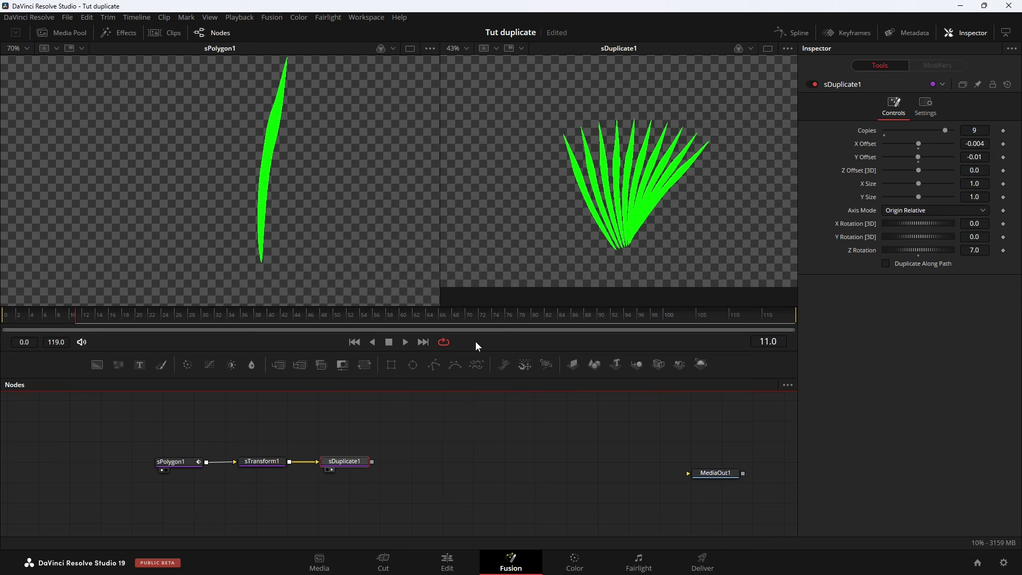
Add sDuplicate2 after sDuplicate1 with 10 copies at X Offset 0.21.
key(shift+space)
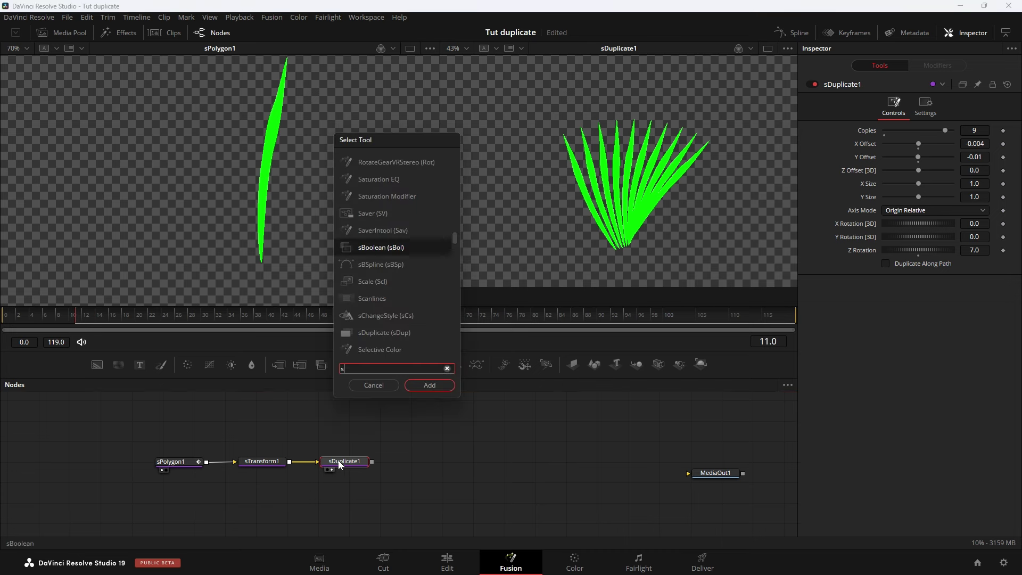
text(sdul)
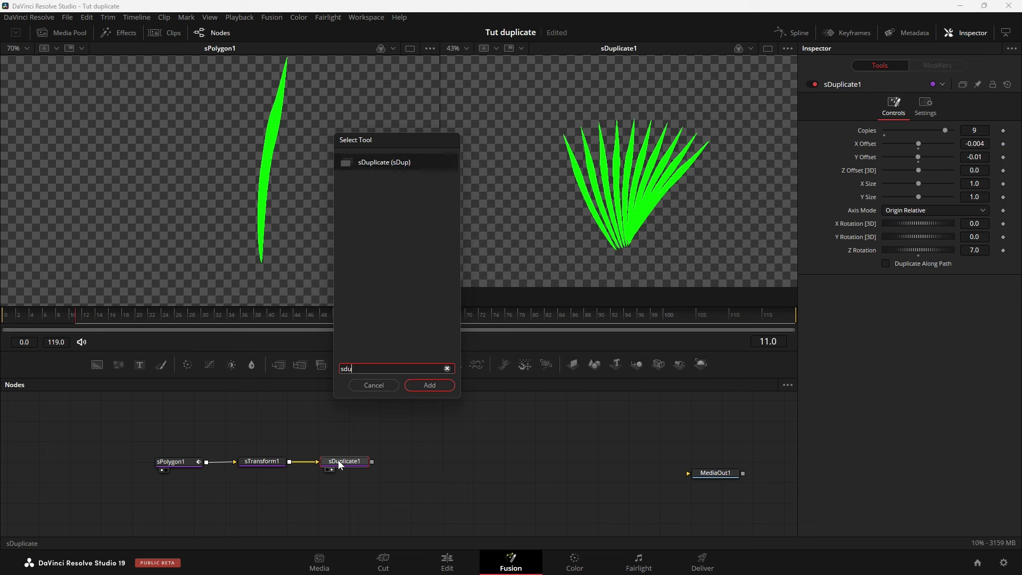
key(Return)
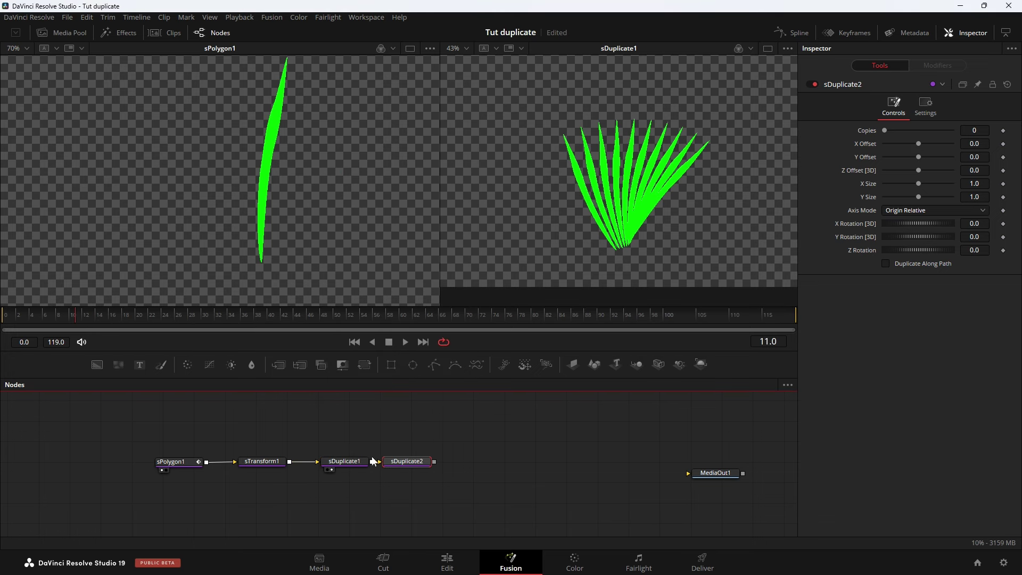
drag(406, 461, 415, 462)
key(2)
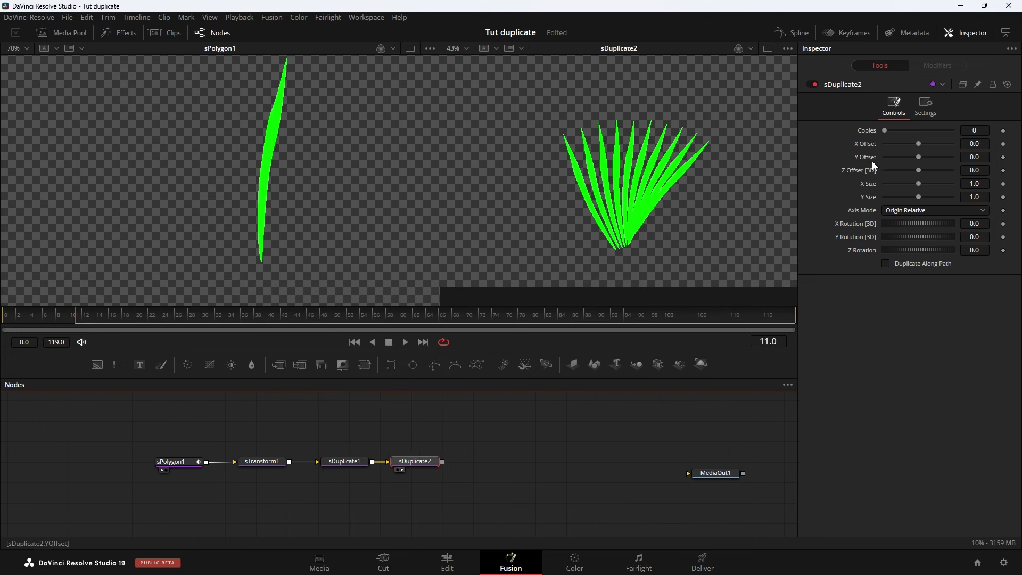
mouse_move(886, 131)
mouse_down()
mouse_move(964, 124)
mouse_move(929, 146)
mouse_up()
scroll(683, 219, down, 2)
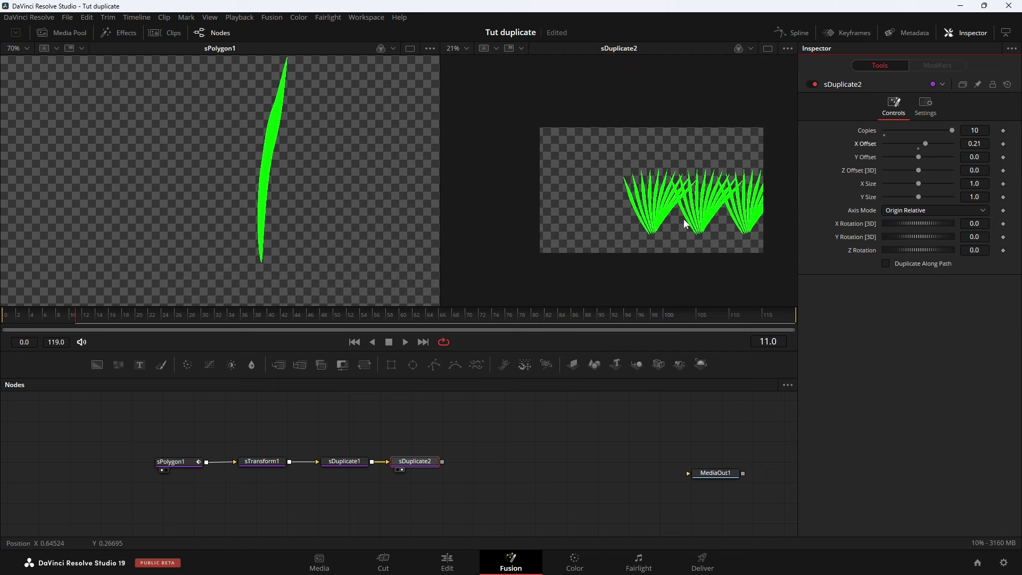
drag(406, 465, 480, 467)
click(337, 461)
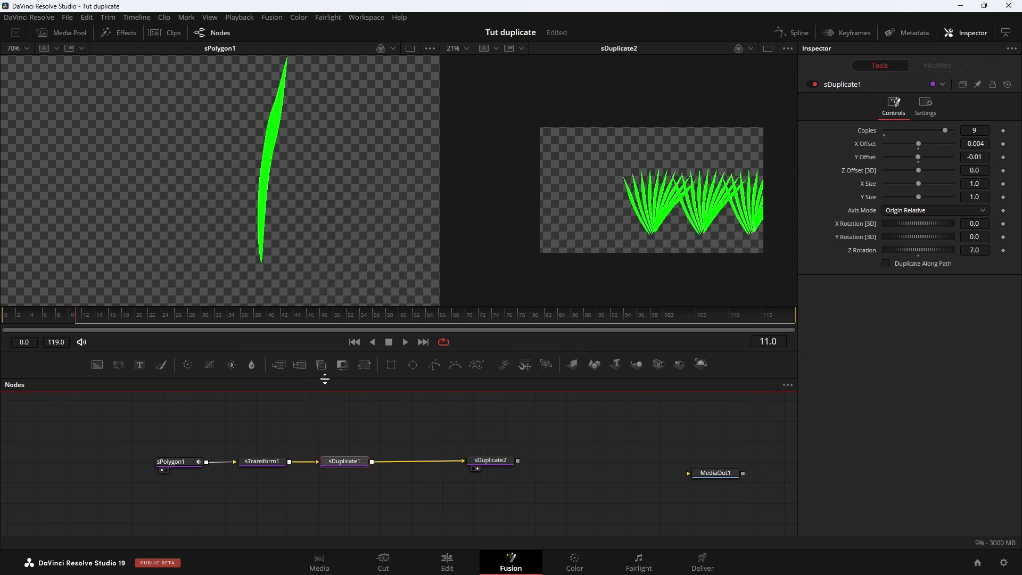
Insert sTransform2 between the duplicate nodes and link its Y Size to X Size to shrink the fans.
text(str)
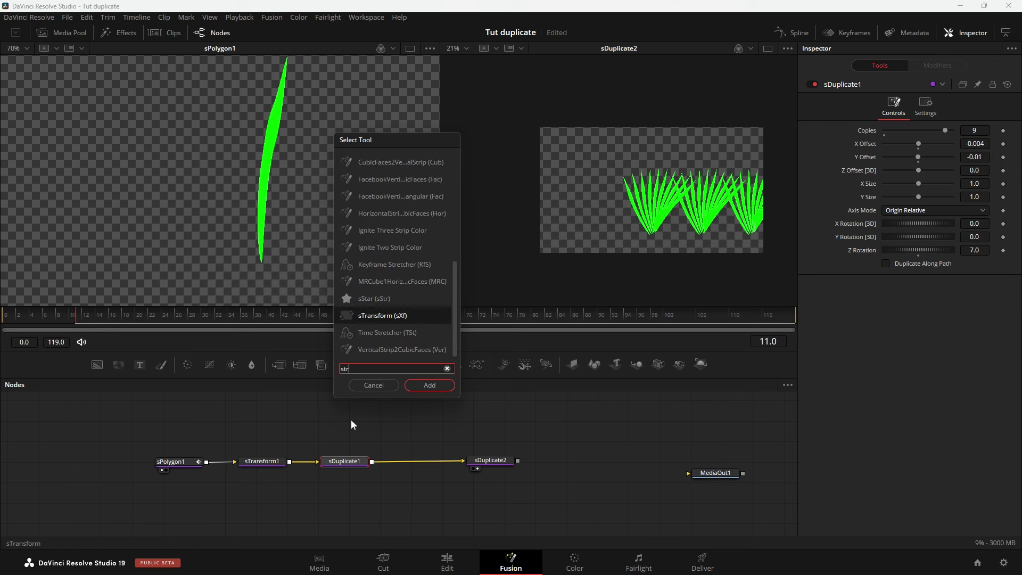
key(Return)
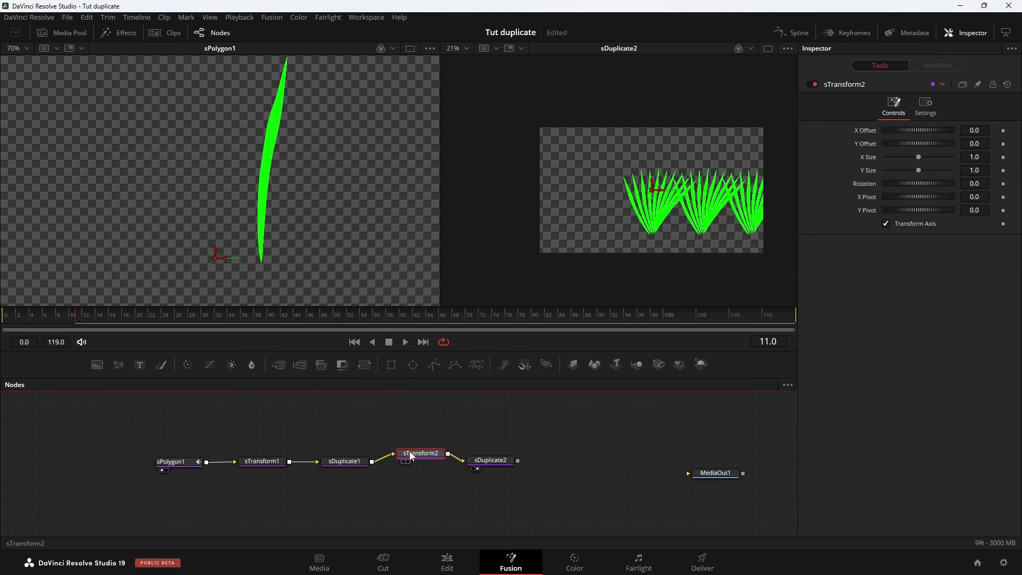
drag(410, 451, 407, 460)
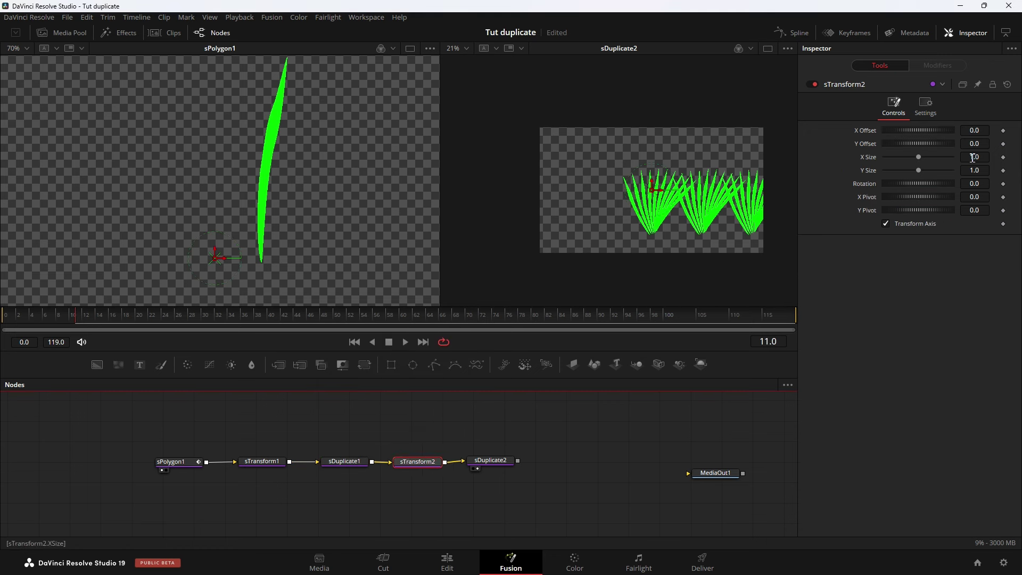
right_click(868, 169)
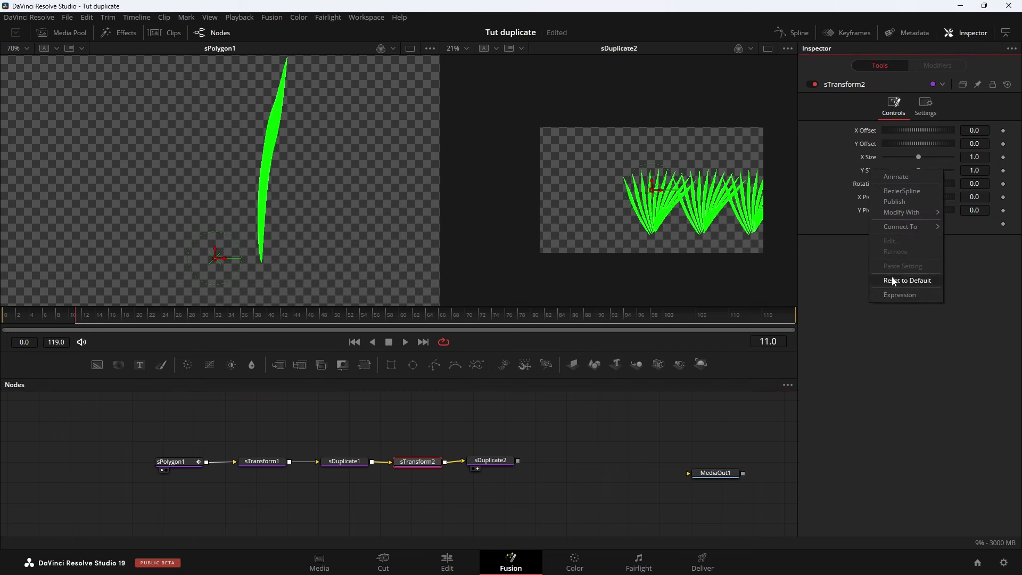
click(890, 293)
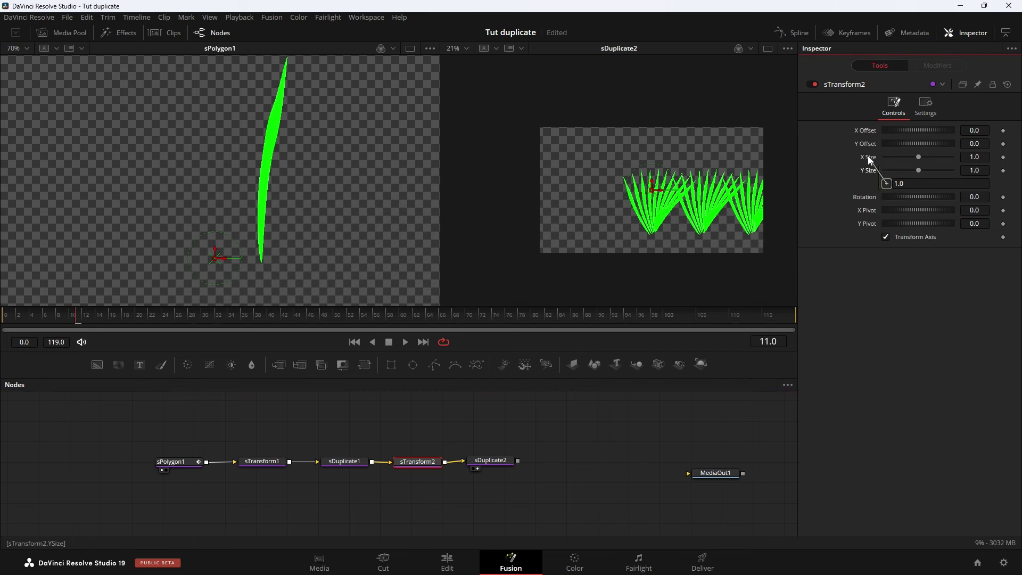
mouse_move(887, 183)
mouse_down()
mouse_move(869, 157)
mouse_move(911, 157)
mouse_move(896, 158)
mouse_move(896, 133)
mouse_move(914, 151)
mouse_up()
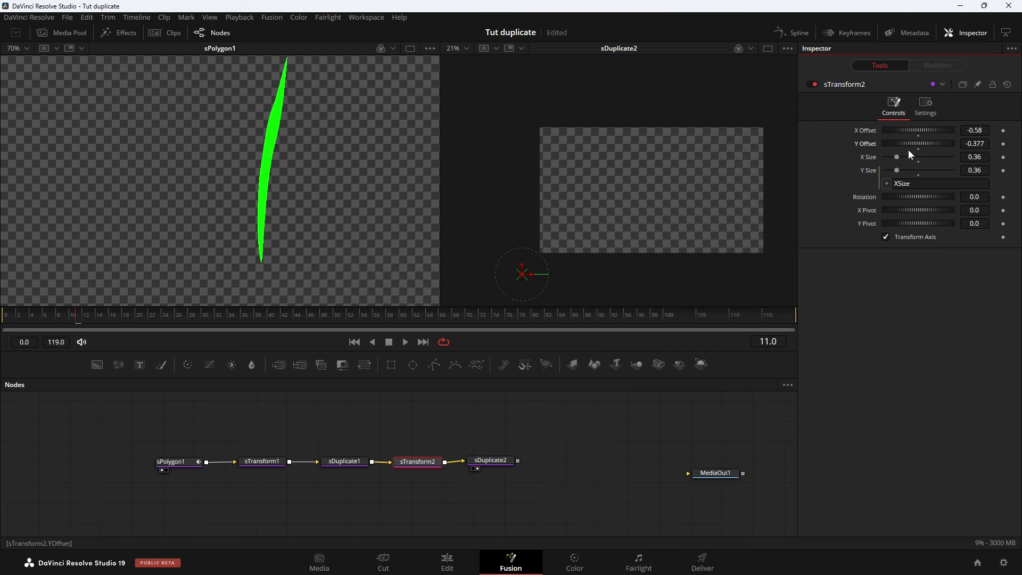
Set sDuplicate2's X Offset to 0.102 and reset its Y Offset to 0.0 so copies form a row.
click(488, 459)
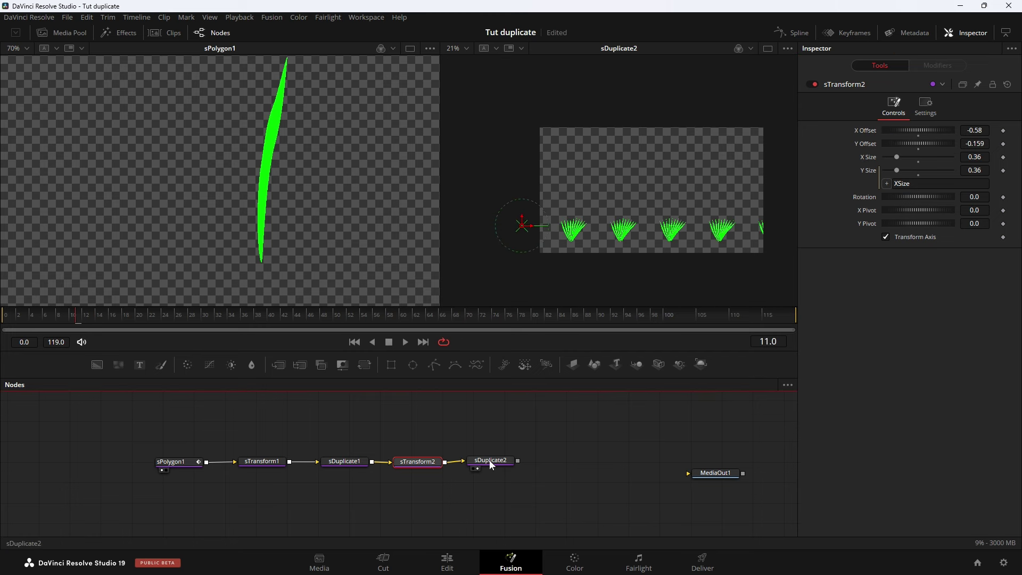
mouse_move(965, 146)
mouse_down()
mouse_move(947, 147)
mouse_move(971, 145)
mouse_up()
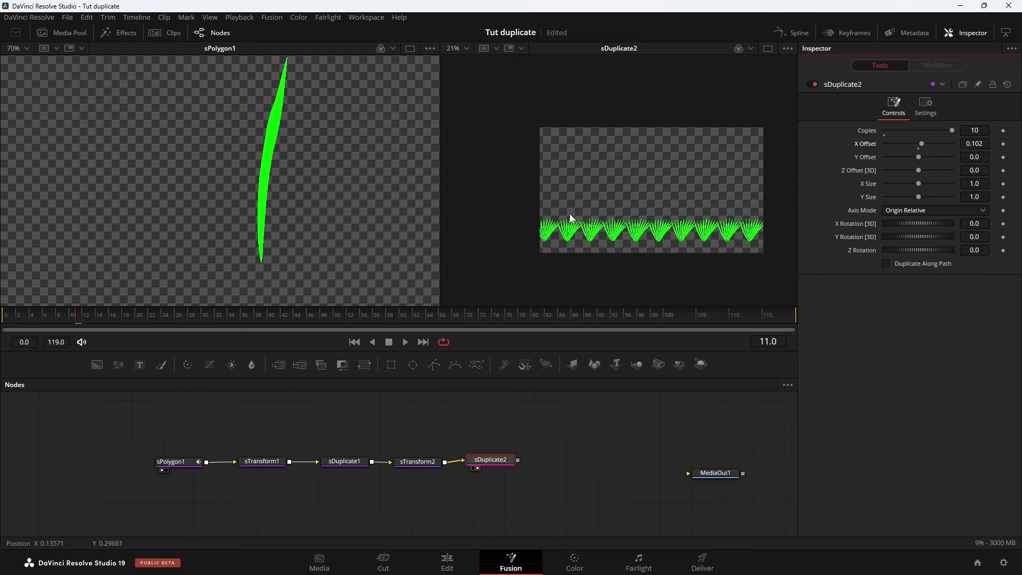
drag(920, 159, 921, 159)
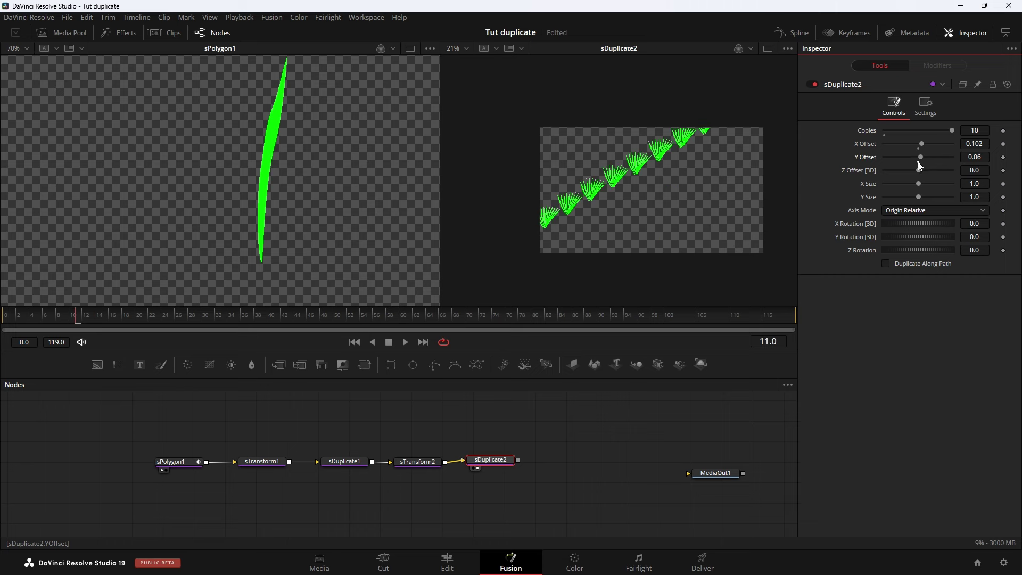
double_click(918, 161)
click(501, 458)
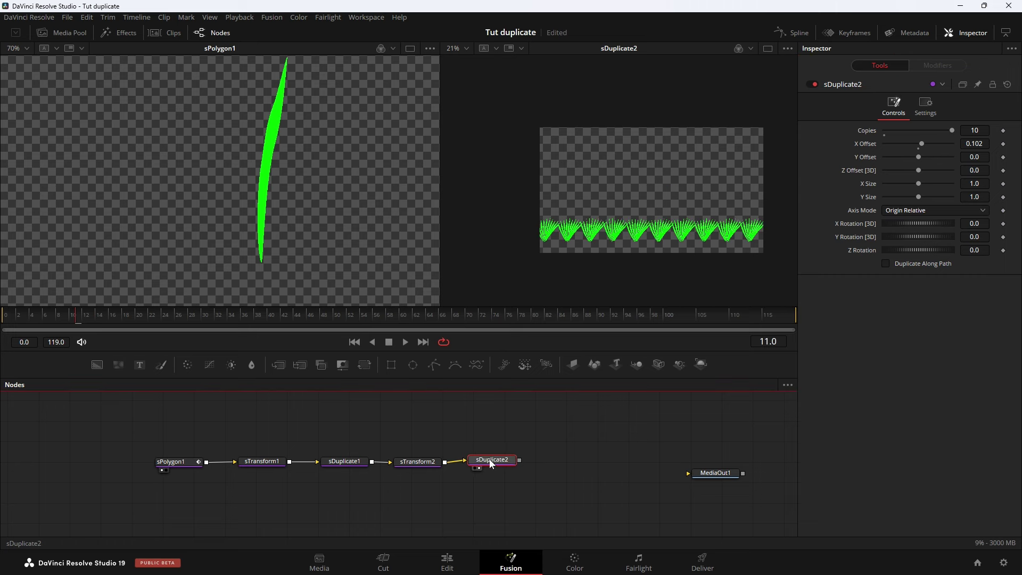
key(shift+space)
Add sDuplicate3 with 5 copies at X Offset 0.024, Y Offset 0.069, and widen sDuplicate2's X Offset to 0.111.
text(sdupl)
key(Return)
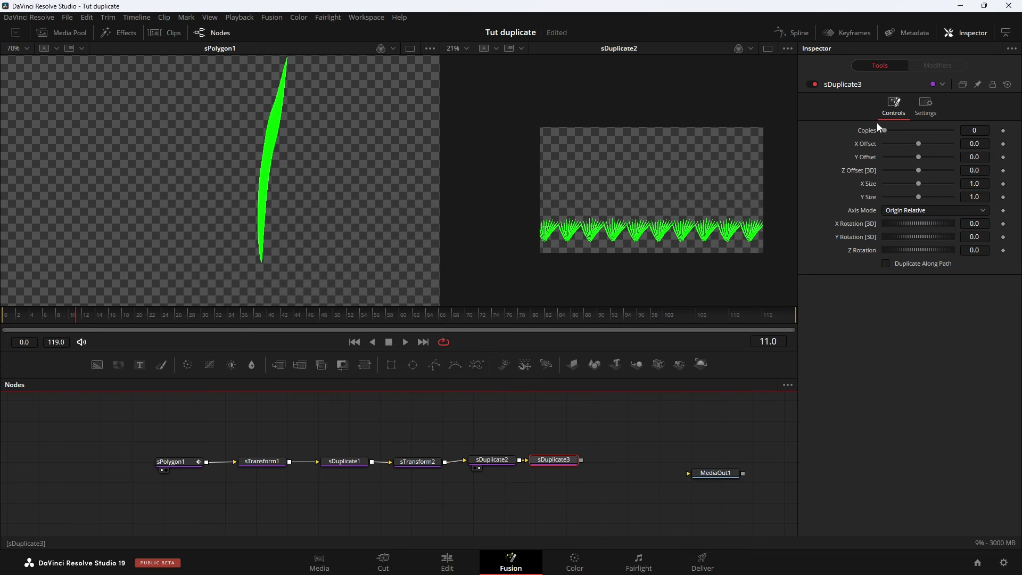
drag(884, 130, 919, 130)
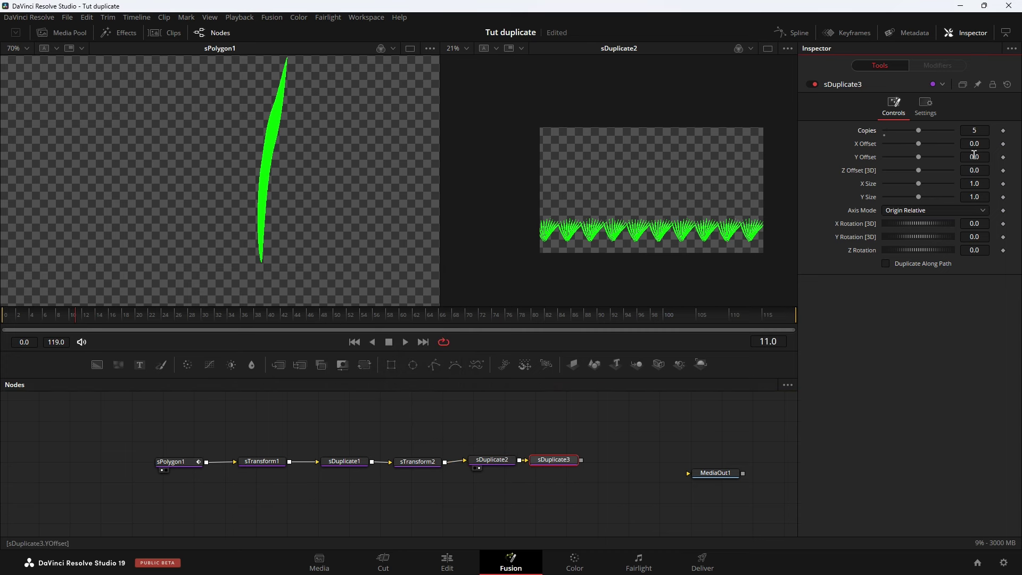
drag(975, 155, 851, 235)
key(2)
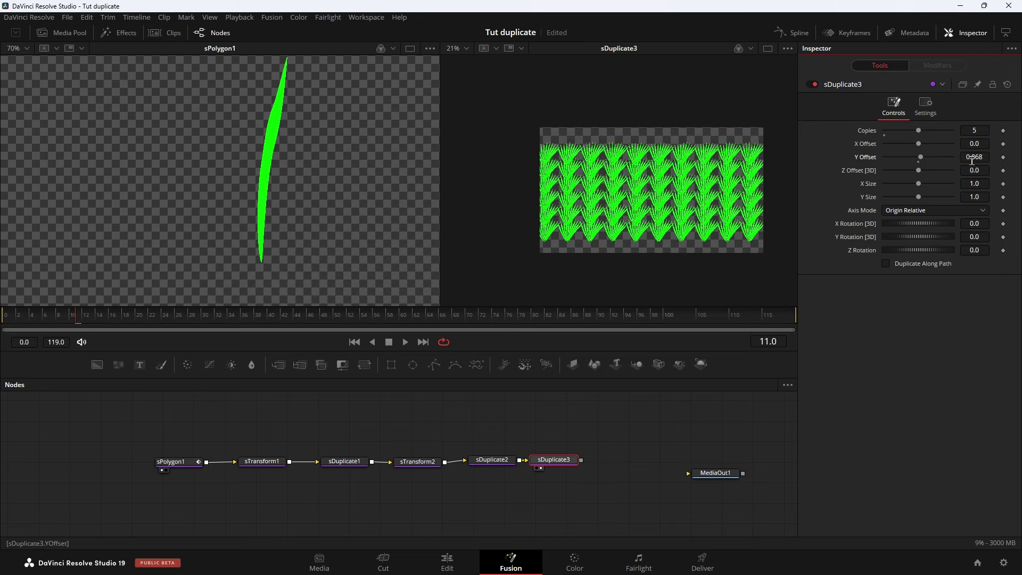
mouse_move(974, 157)
mouse_down()
mouse_move(953, 157)
mouse_move(996, 156)
mouse_move(956, 156)
mouse_move(986, 157)
mouse_move(984, 143)
mouse_up()
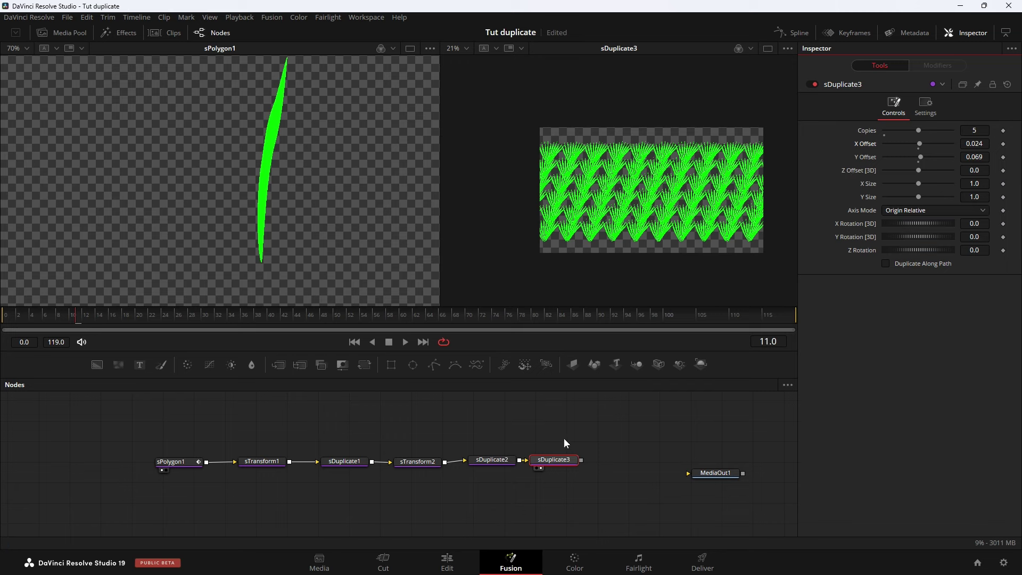
click(492, 460)
drag(974, 143, 980, 143)
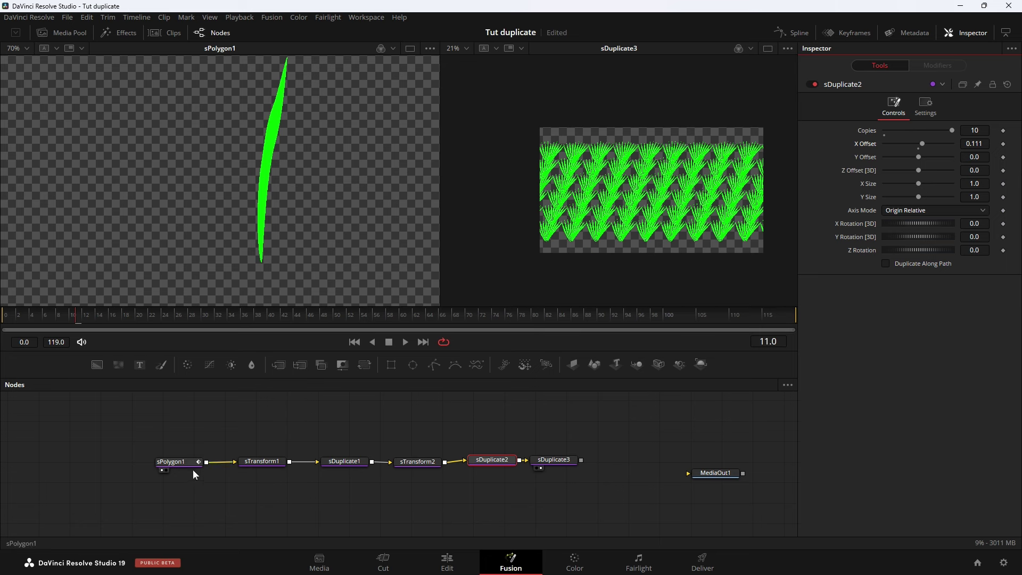
Move MediaOut1 aside, add an sRender node after sDuplicate3, and show it in a wider right viewer.
scroll(491, 469, right, 3)
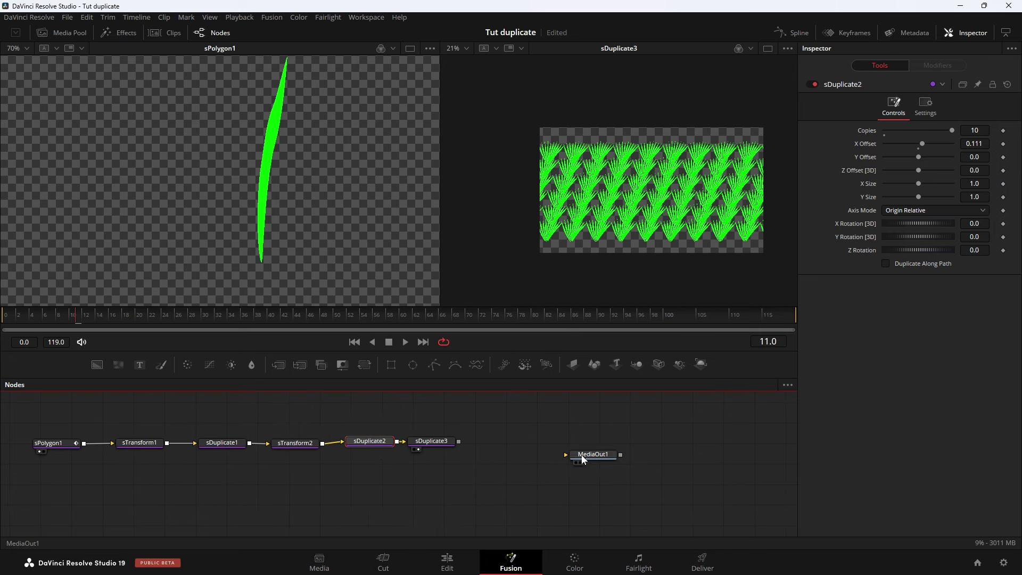
drag(591, 456, 639, 459)
drag(439, 444, 459, 446)
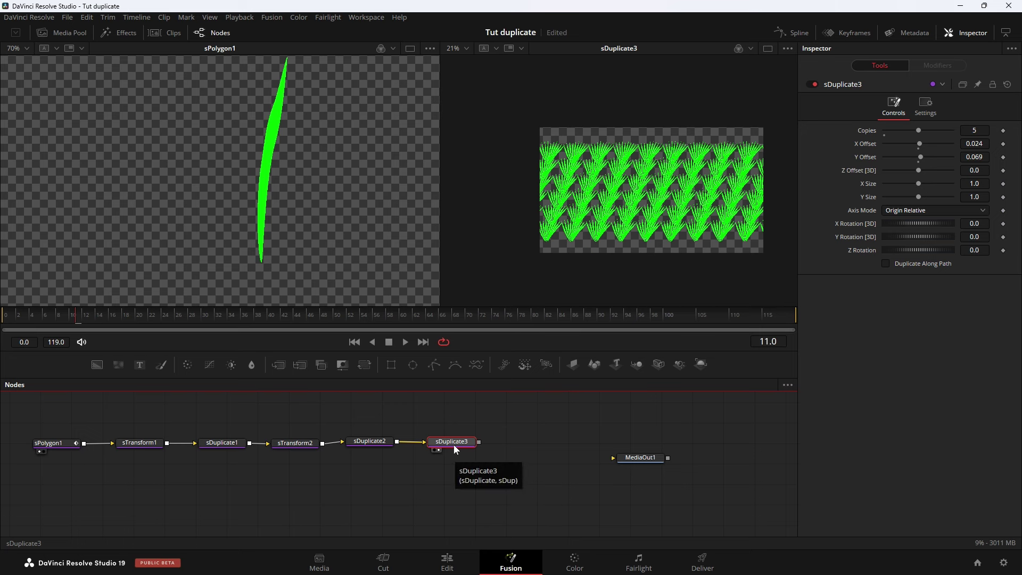
key(shift+space)
text(s)
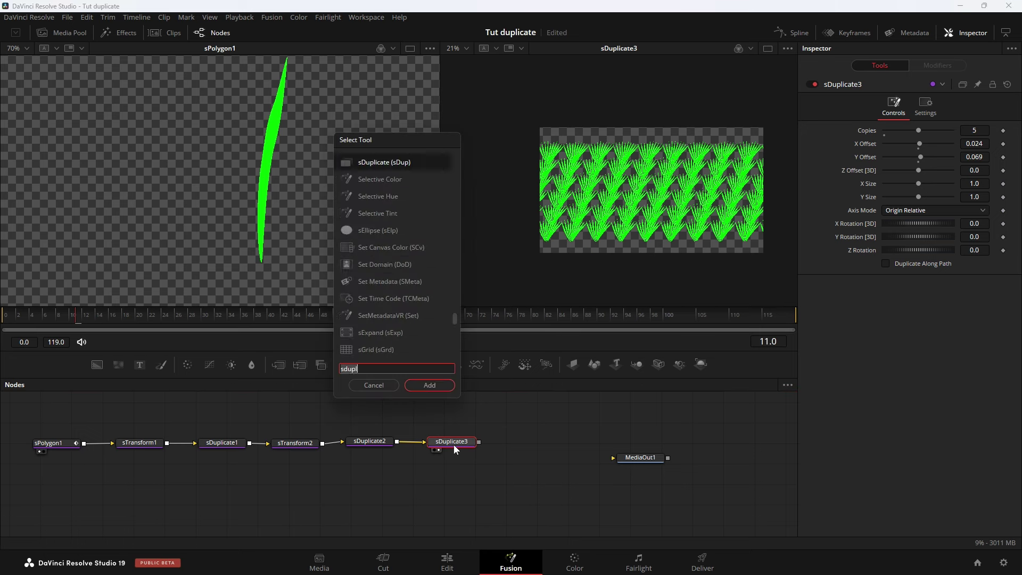
text(rende)
key(Return)
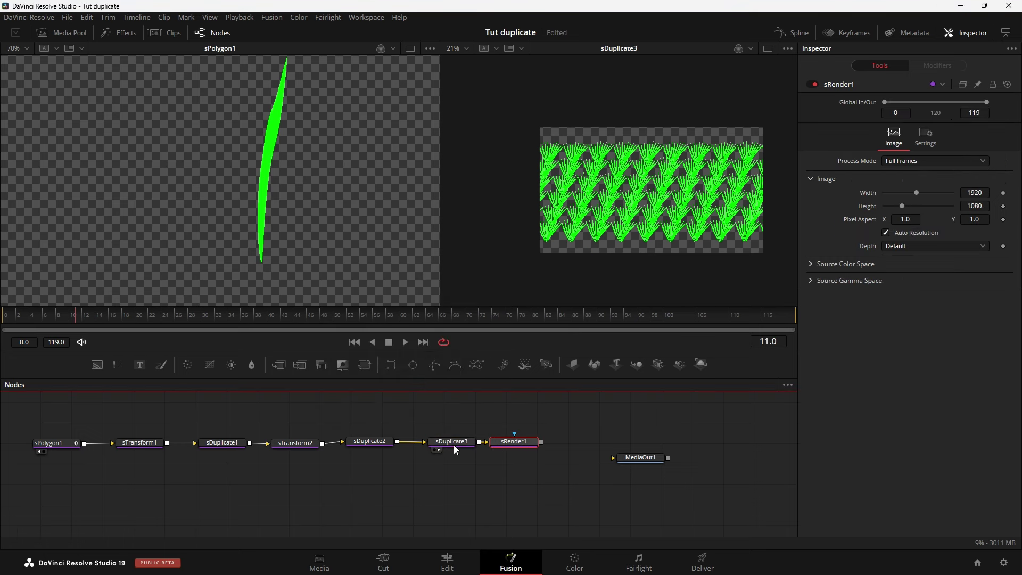
key(2)
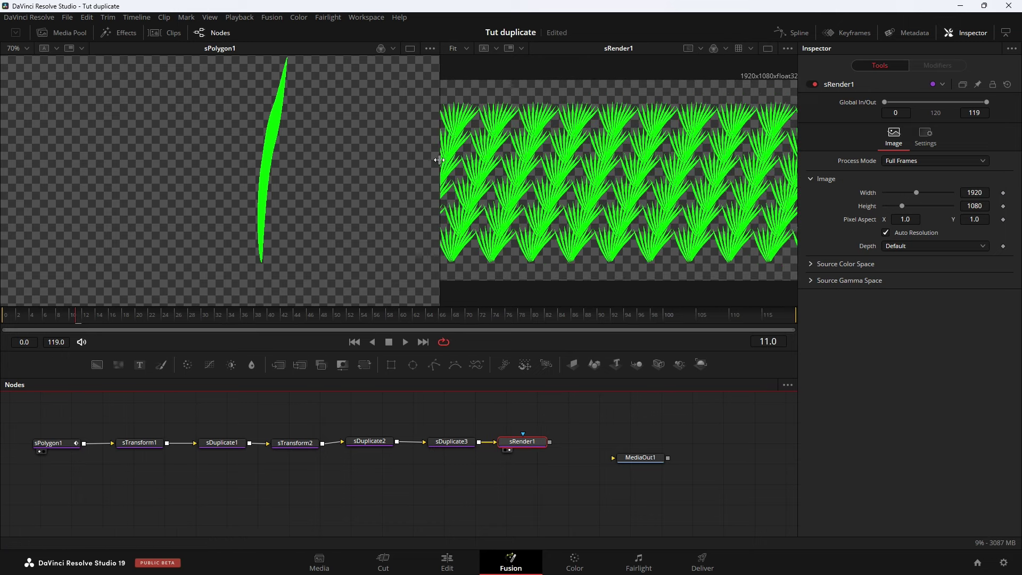
drag(436, 163, 308, 164)
Move MediaOut1 further right, reselect sRender1, and search for a Transform tool.
drag(626, 463, 664, 475)
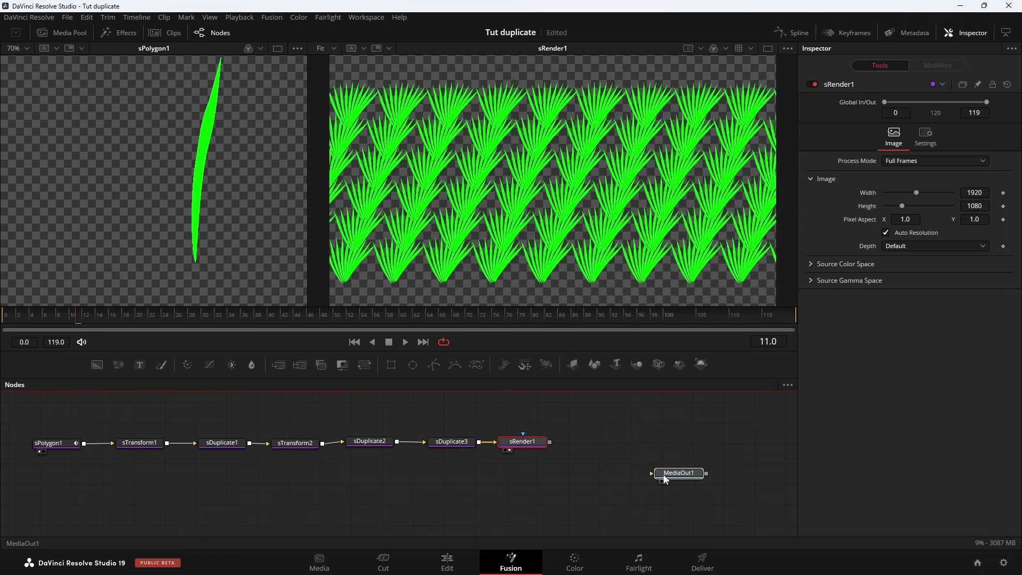
click(521, 442)
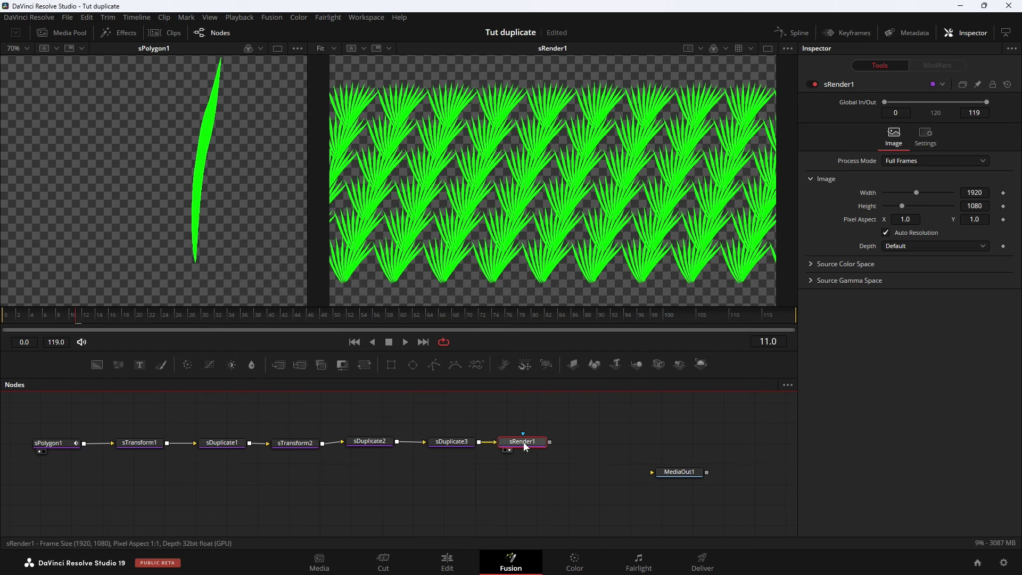
mouse_move(525, 447)
key(shift+space)
text(srende)
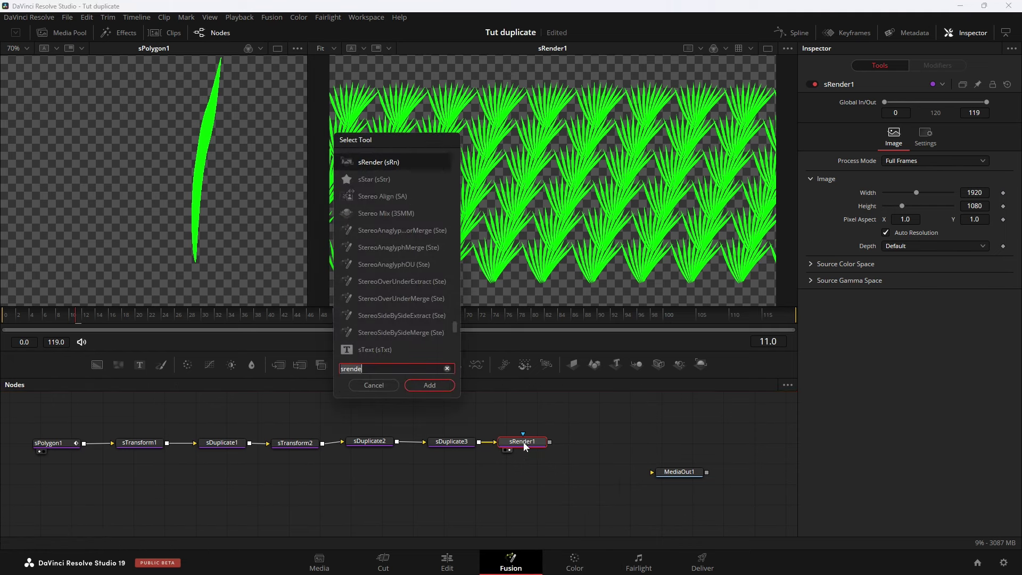
key(BackSpace)
key(BackSpace)
key(BackSpace)
text(tra)
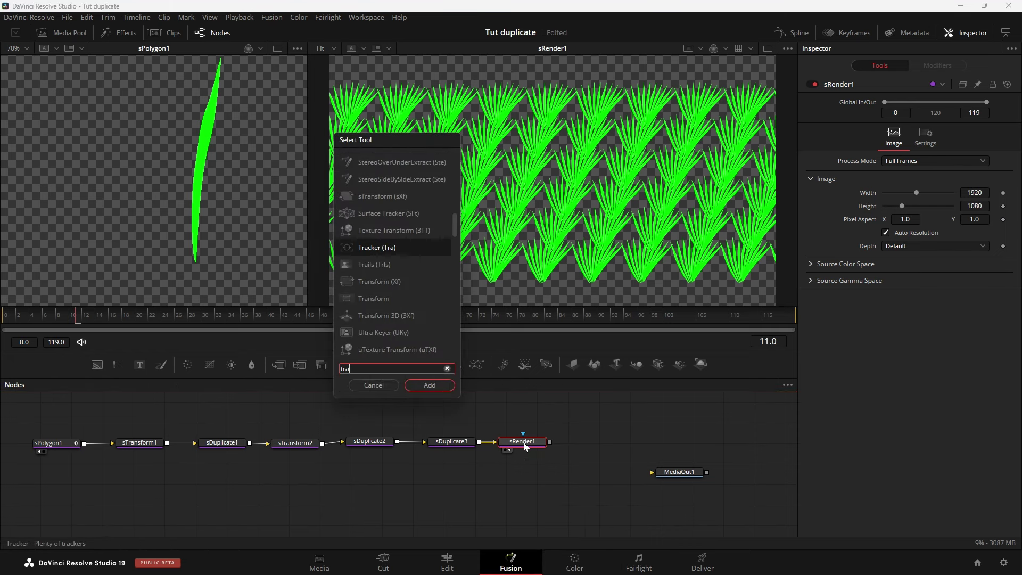
Add Transform1 after sRender1, view it, and set Edges to Wrap with Size 0.36.
click(392, 384)
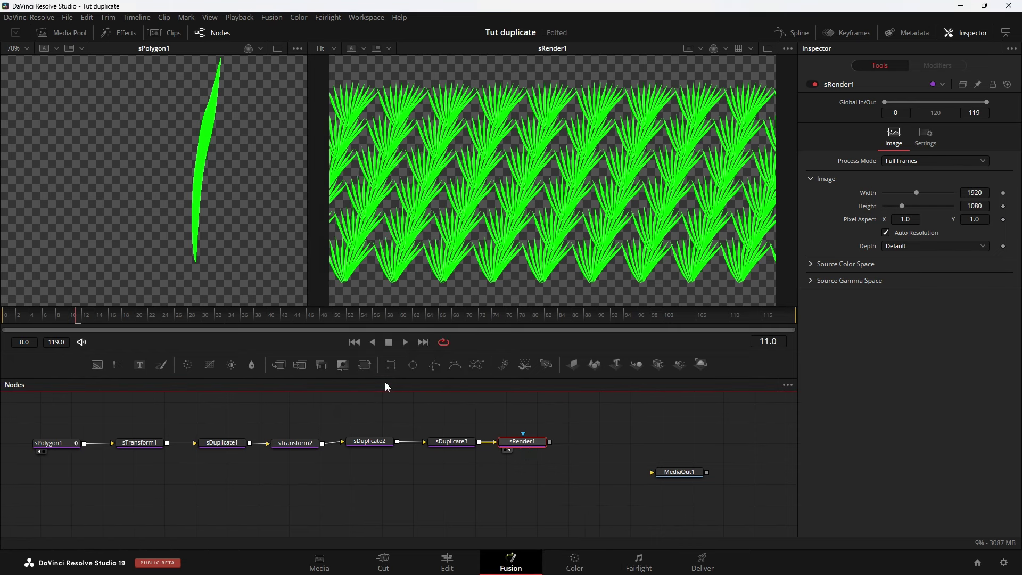
click(365, 366)
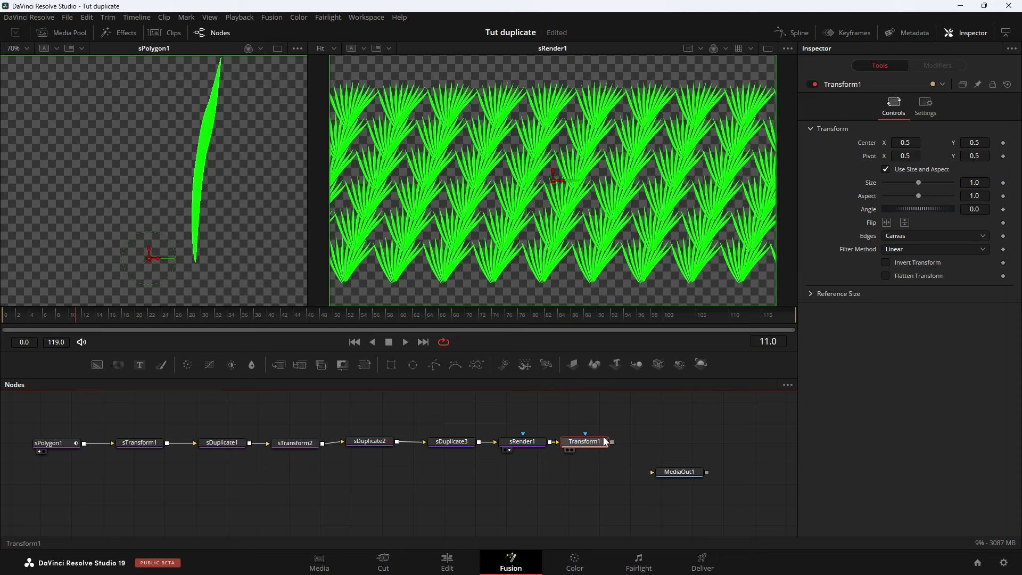
key(2)
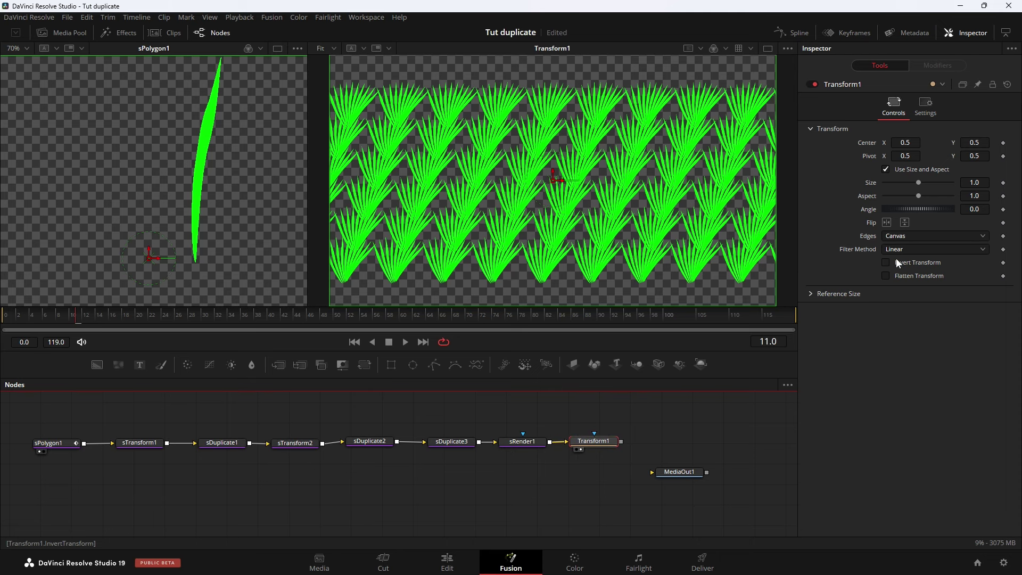
click(917, 237)
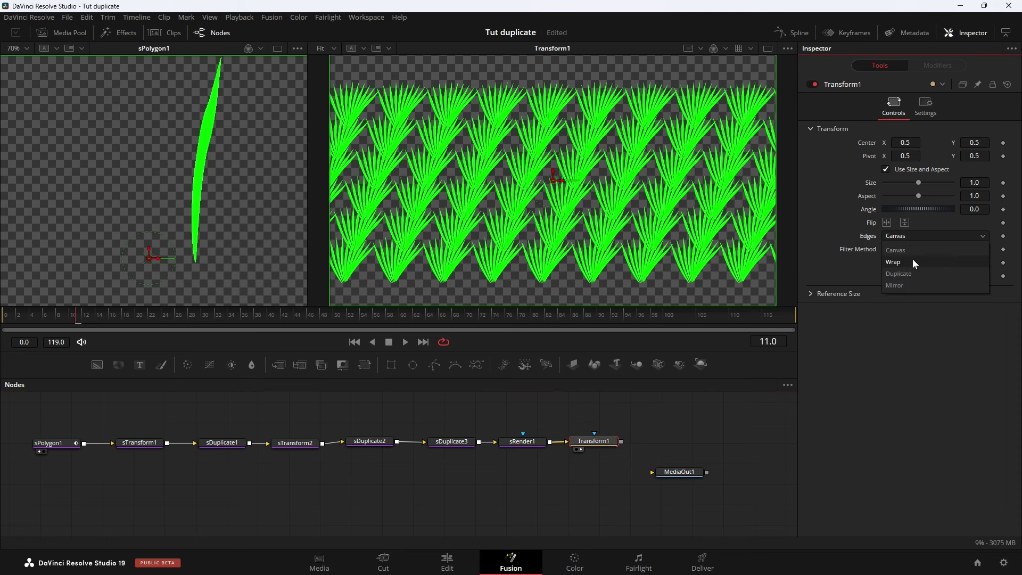
click(913, 261)
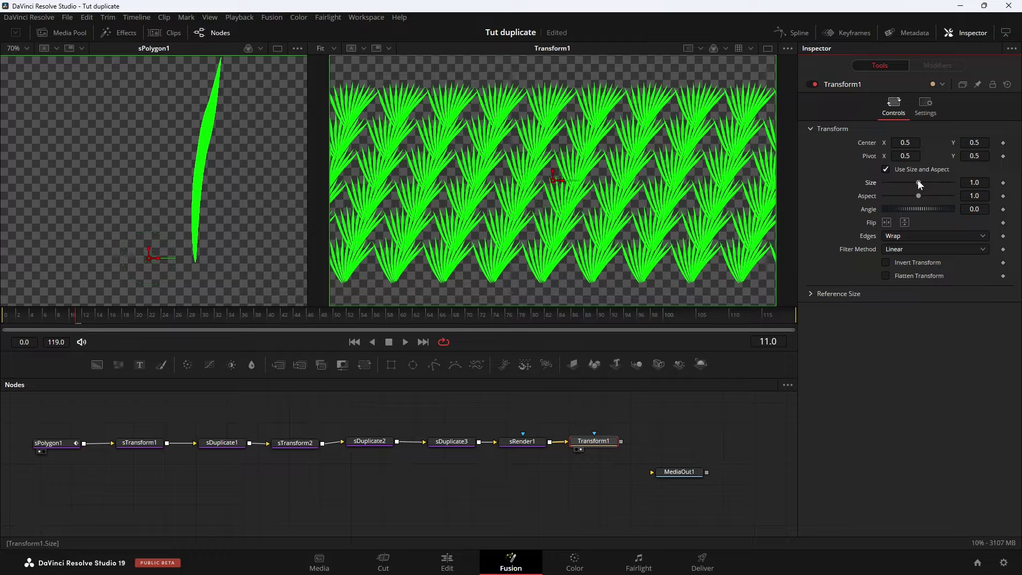
drag(918, 182, 895, 179)
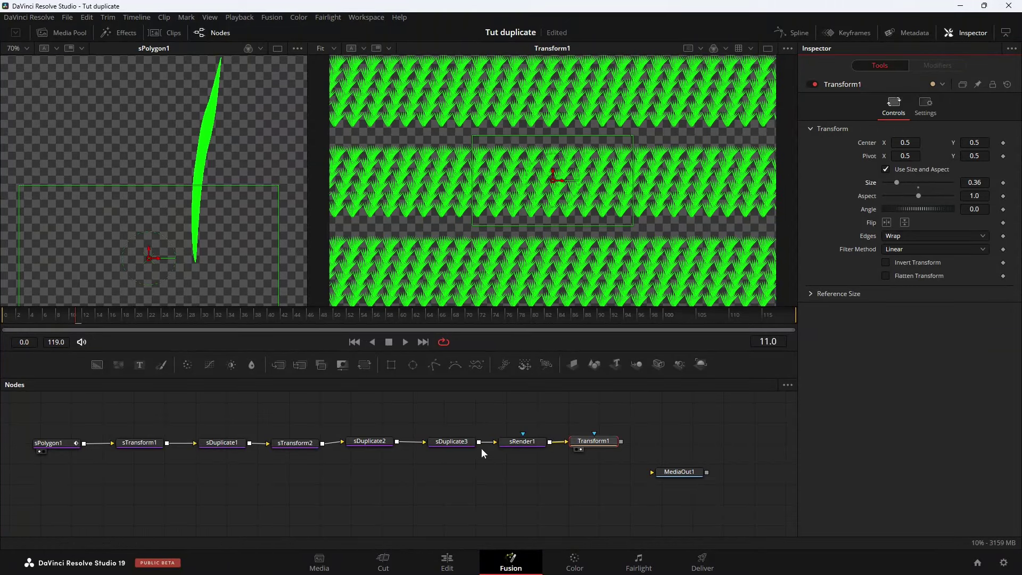
Set sDuplicate3 to 10 copies at Y Offset 0.104 to fill the frame with rows.
click(456, 445)
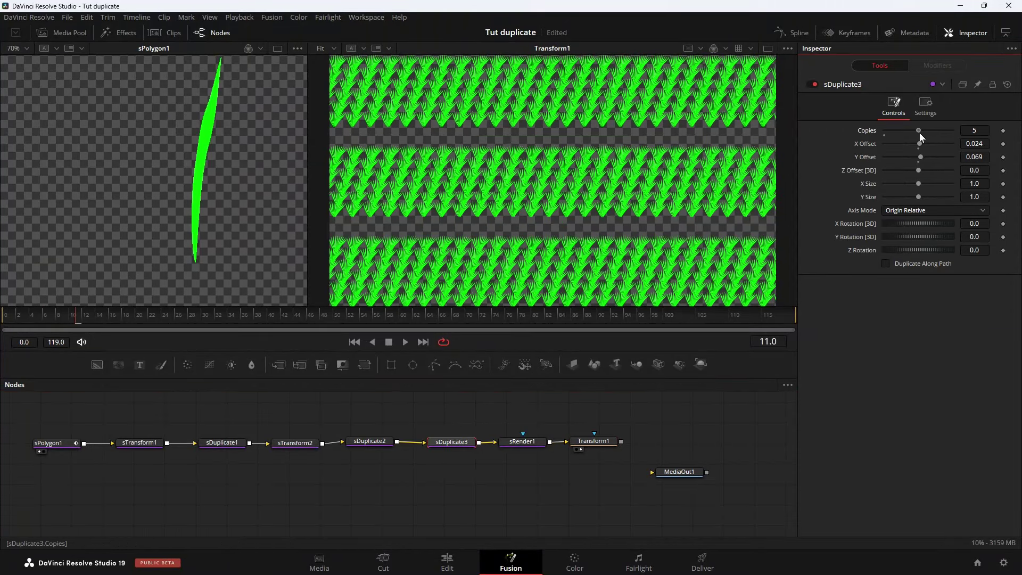
drag(930, 139, 976, 156)
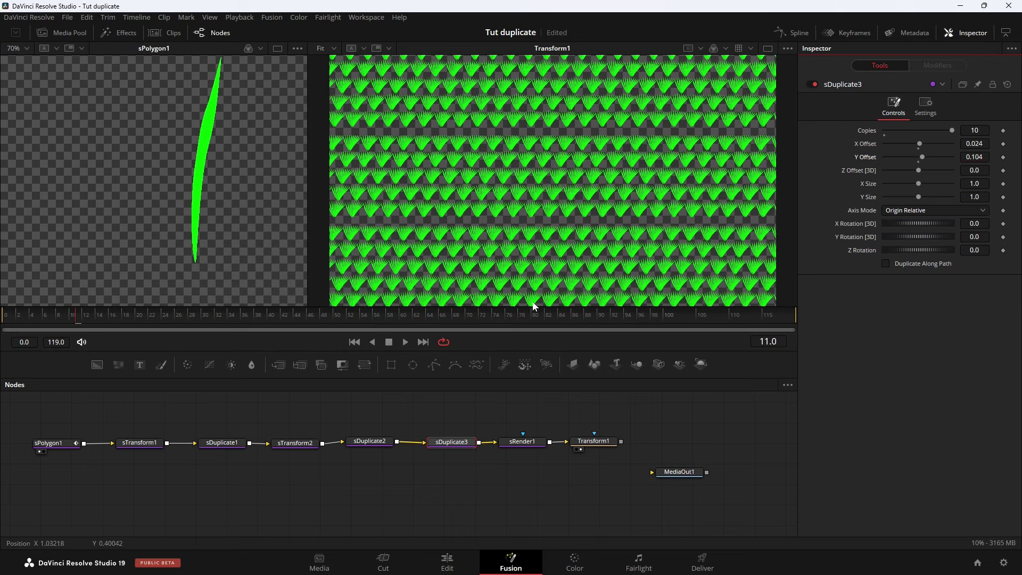
click(586, 442)
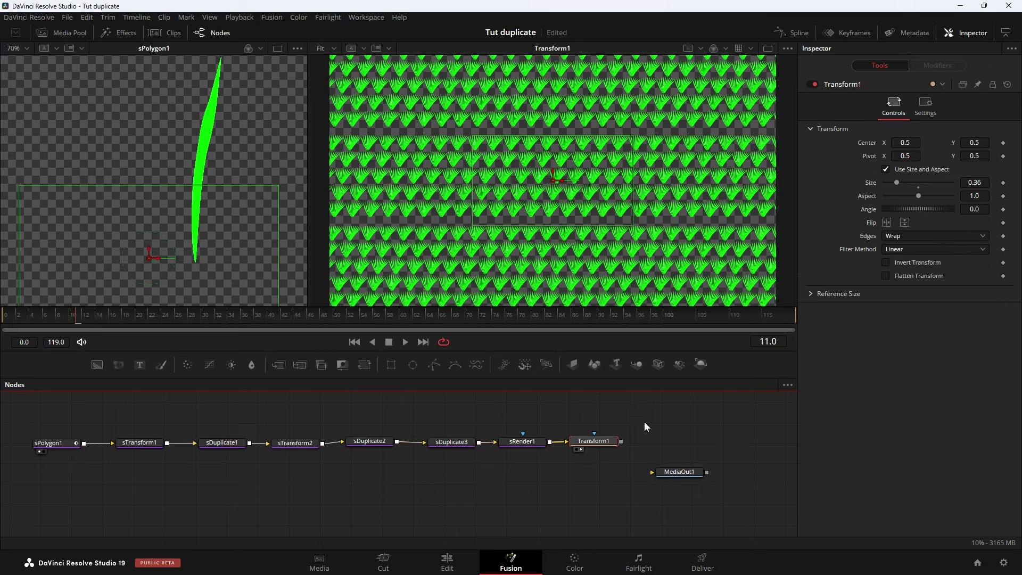
Lower Transform1's Size to 0.238 for a denser wrapped leaf pattern.
mouse_move(974, 182)
mouse_down()
mouse_move(985, 182)
mouse_move(972, 182)
mouse_up()
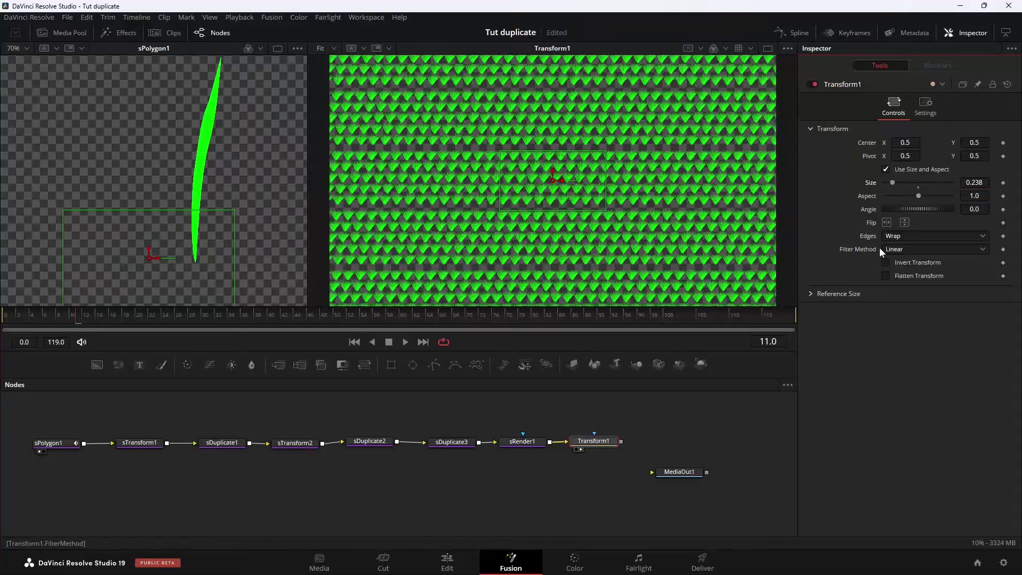